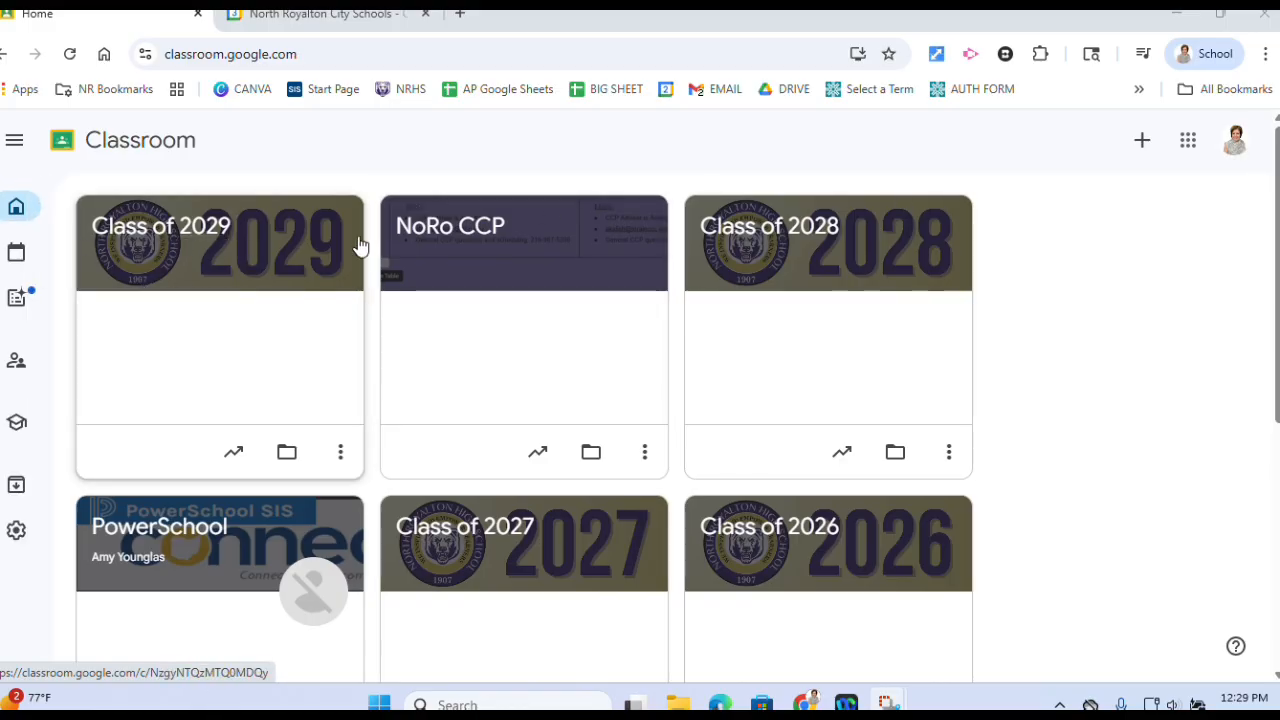
- Open the Class of 2028 class and switch to its Google Calendar
click(828, 232)
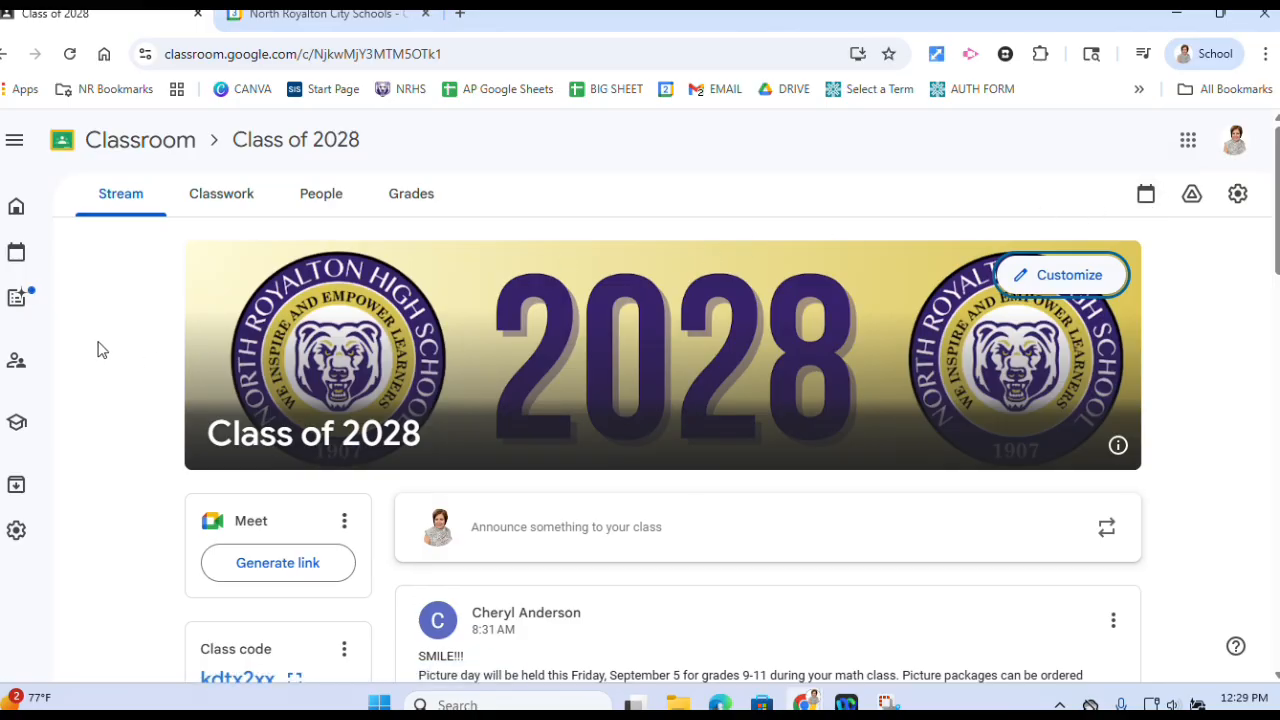
mouse_move(48, 327)
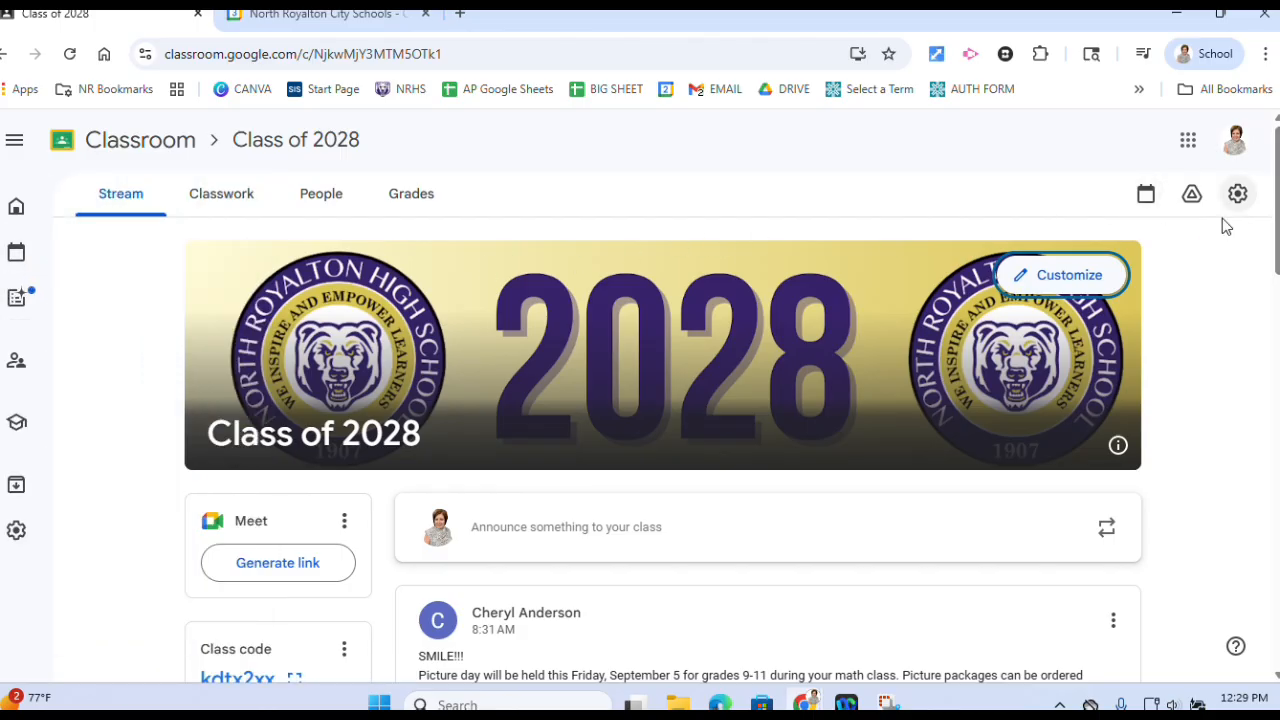
click(1146, 196)
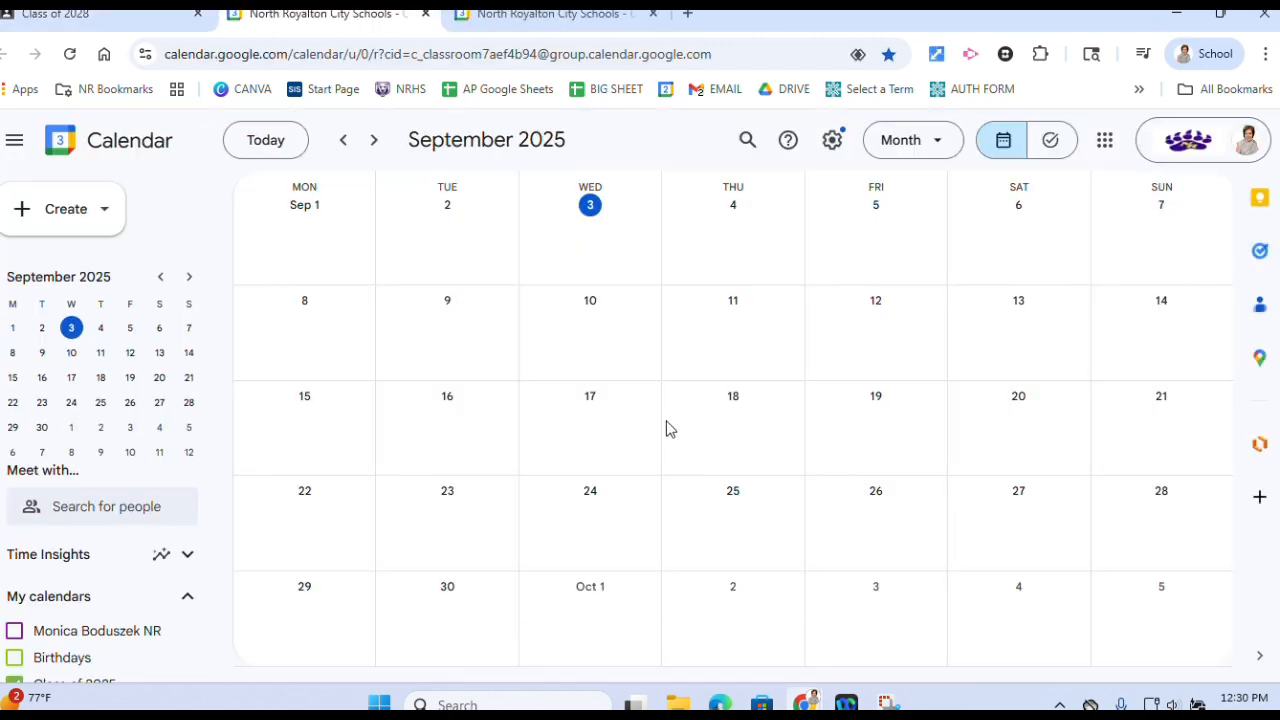
- Advance the calendar's month view to December 2025
click(918, 152)
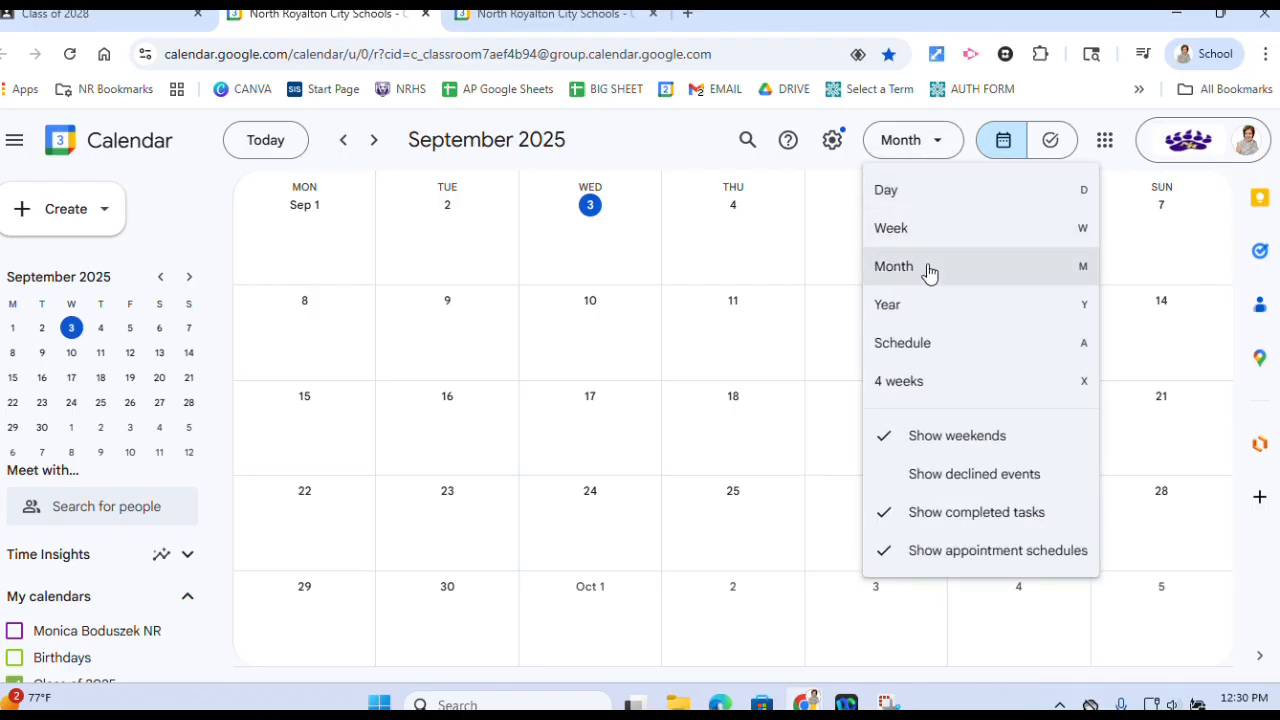
click(383, 150)
click(385, 150)
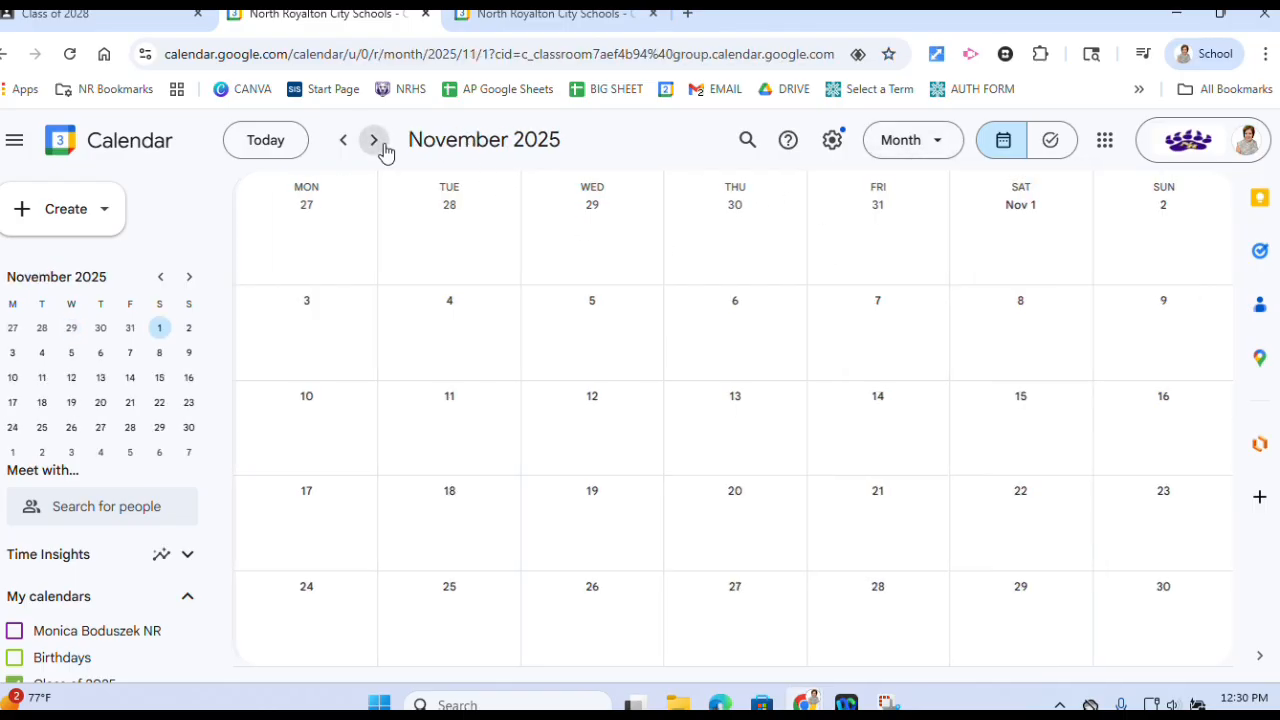
click(385, 150)
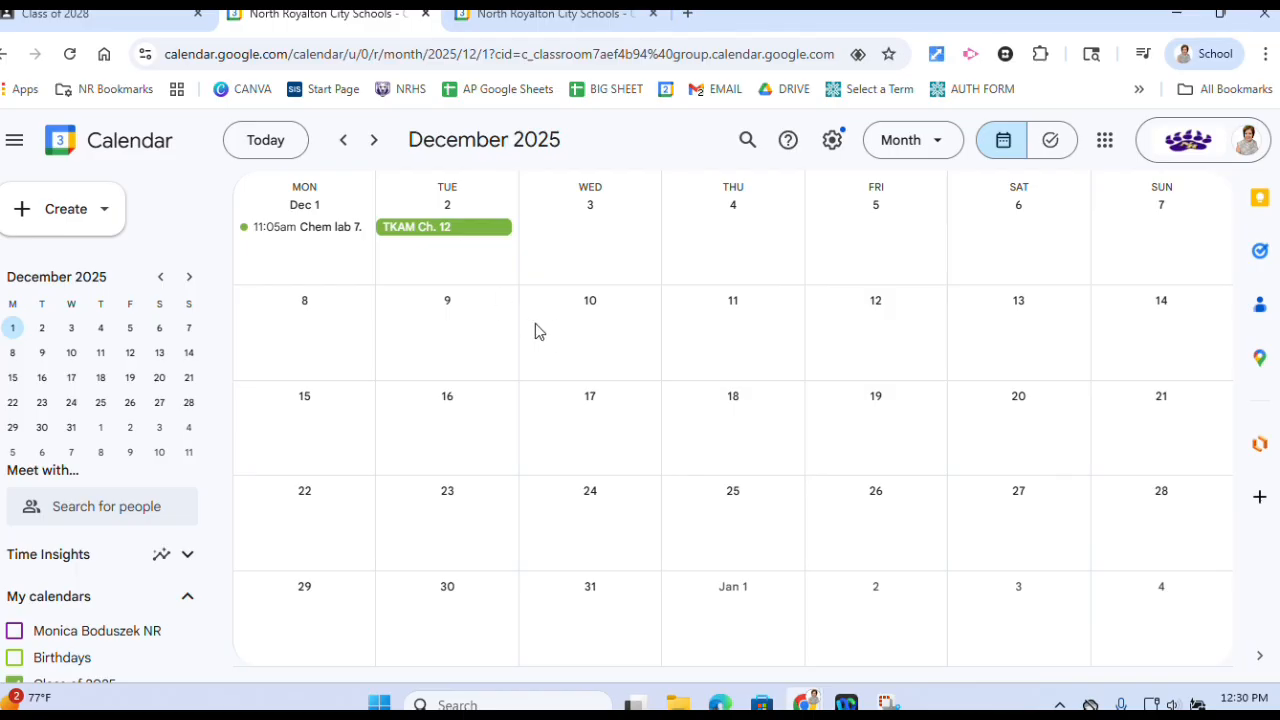
- View the details of the Chem lab 7.5 event on December 1 and the TKAM Ch. 12 event on December 2
click(306, 228)
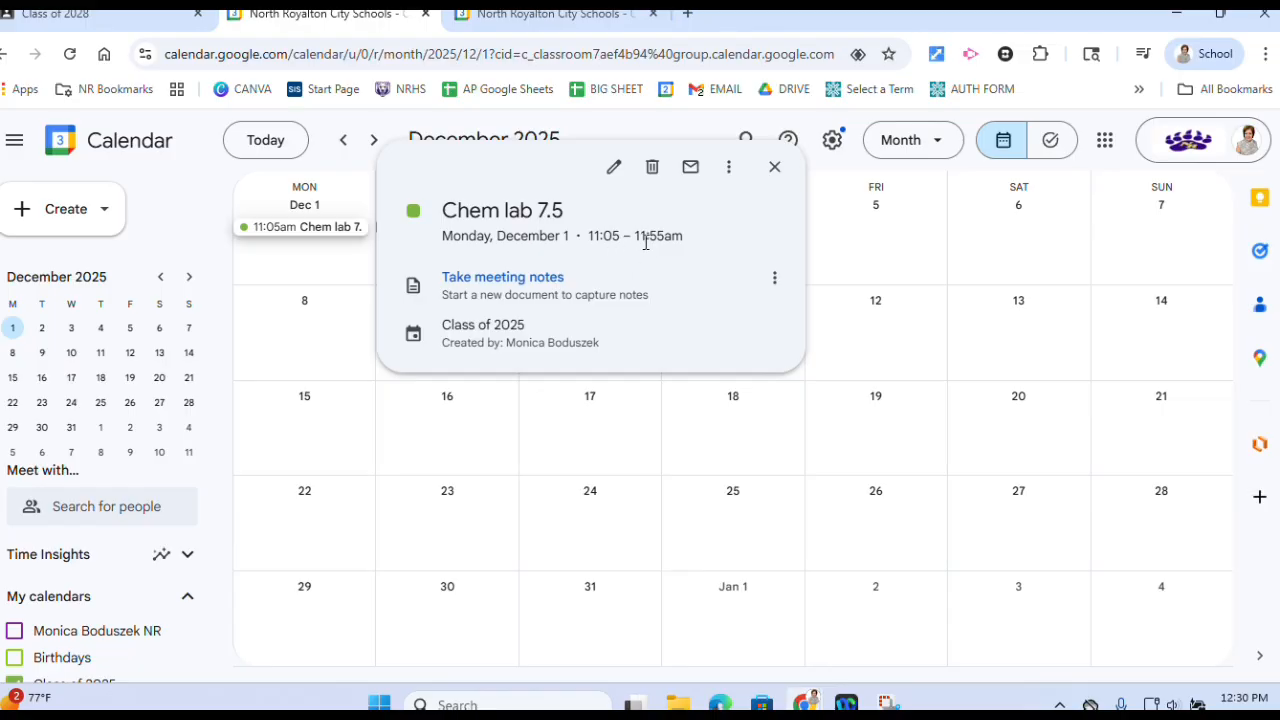
click(774, 166)
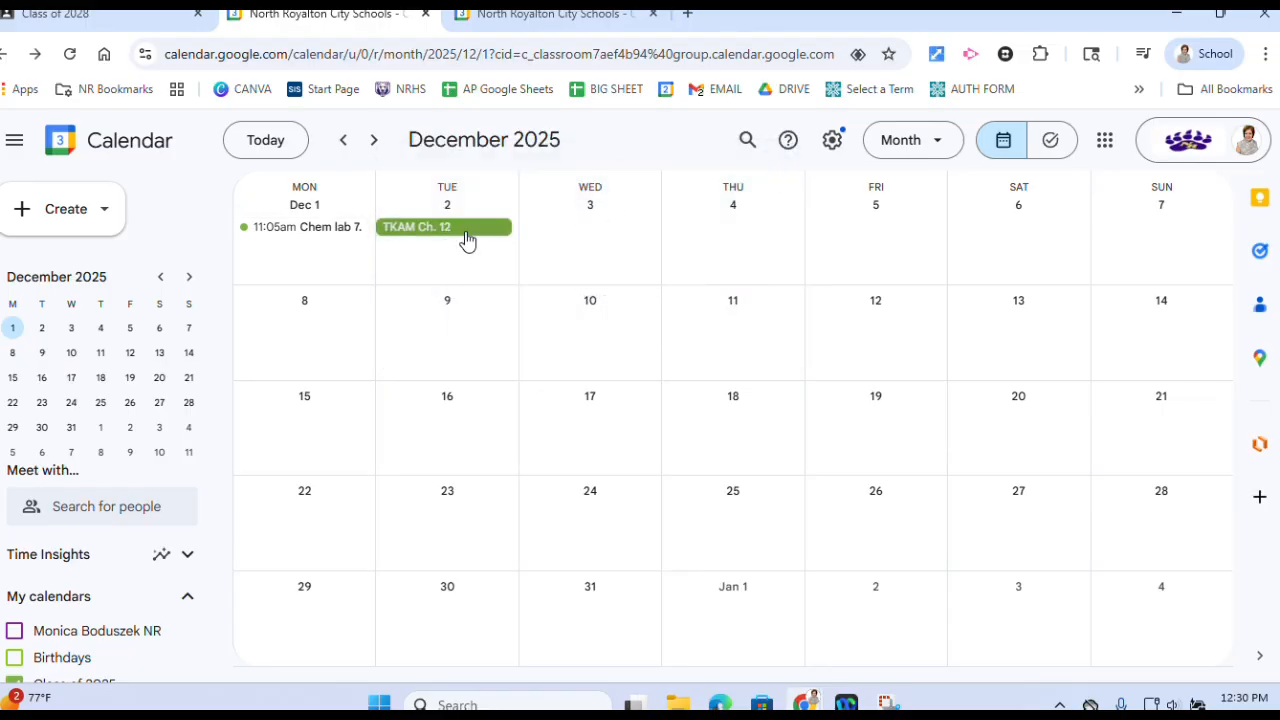
click(466, 240)
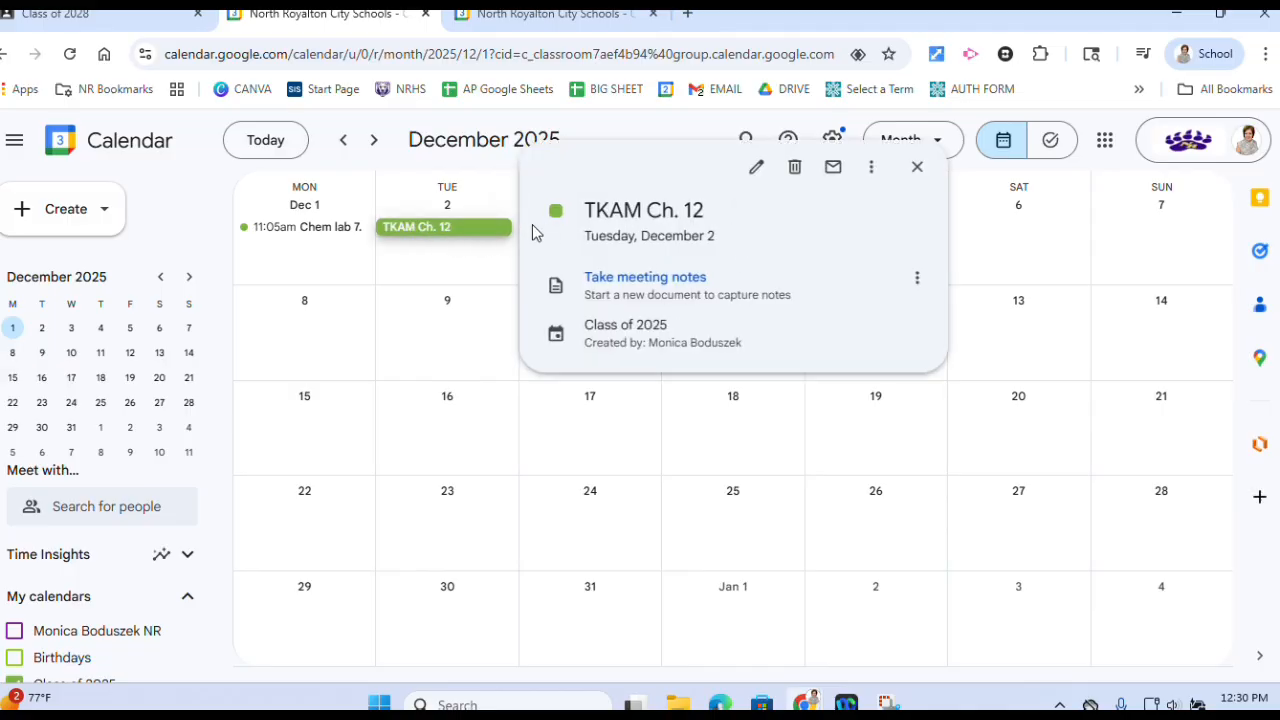
click(917, 170)
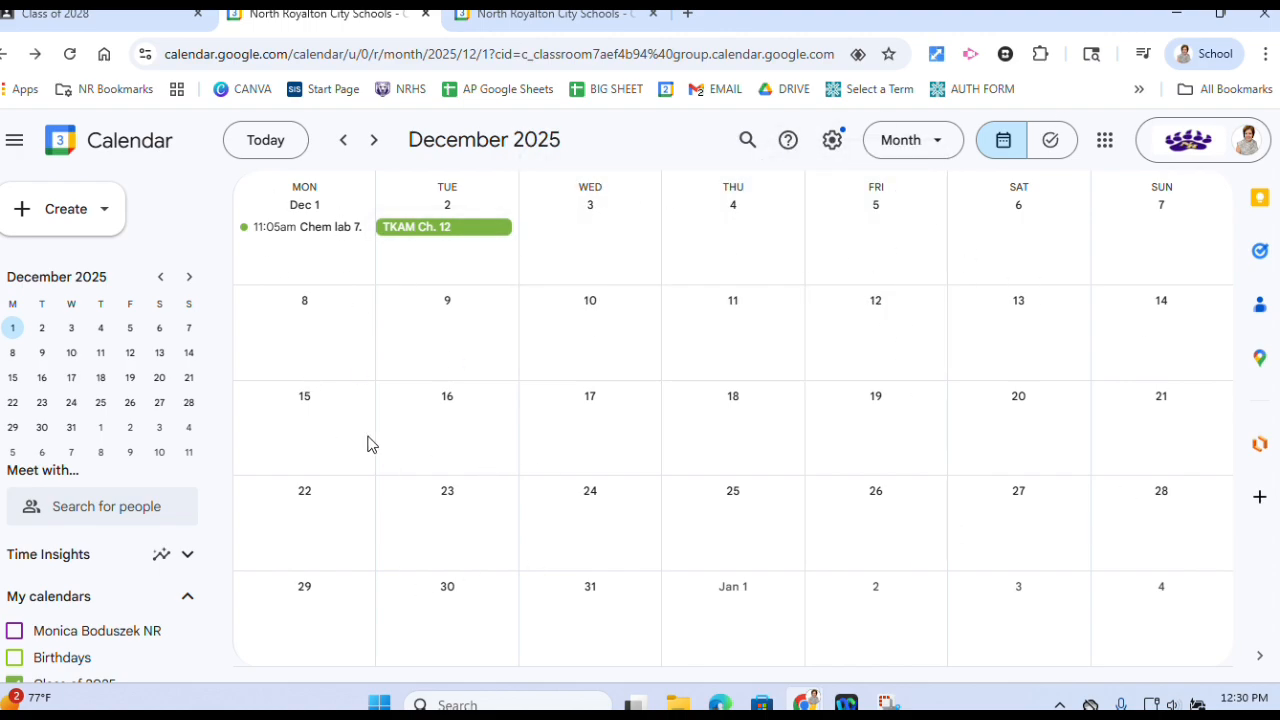
- Review the list of own calendars and examine the display and color options of Class of 2025 and the personal calendar
scroll(97, 550, down, 1)
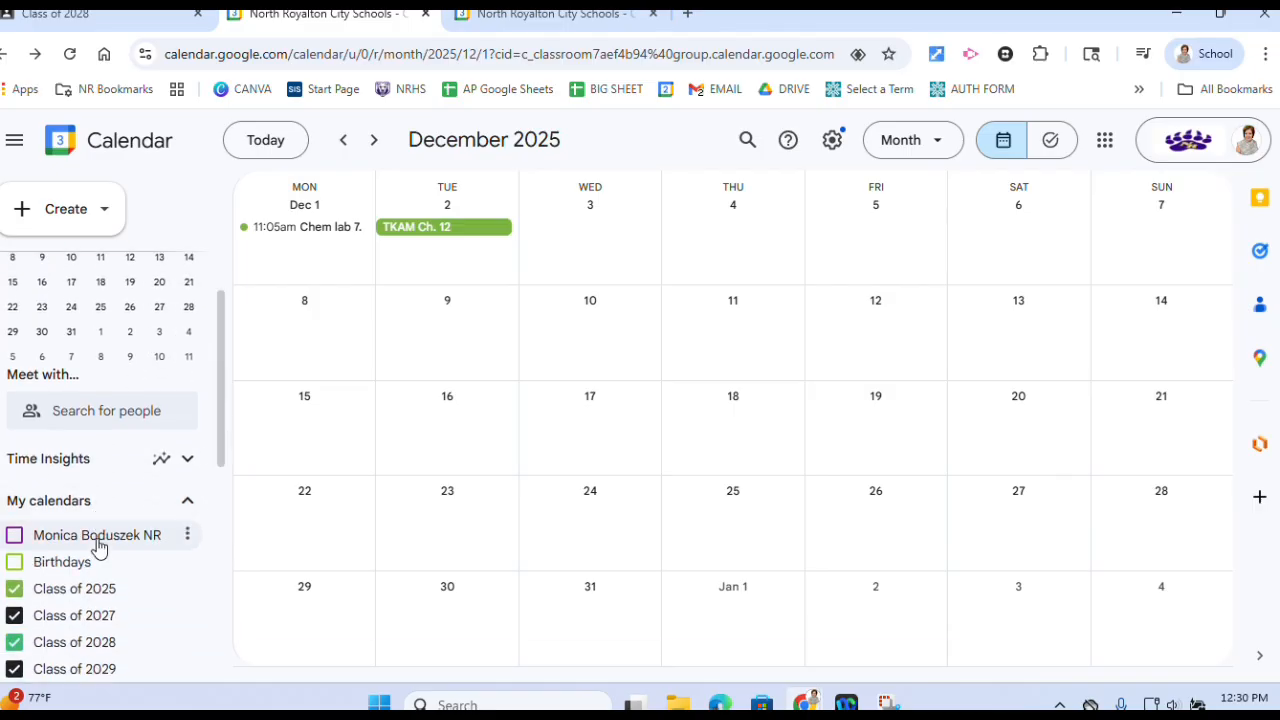
scroll(103, 383, down, 1)
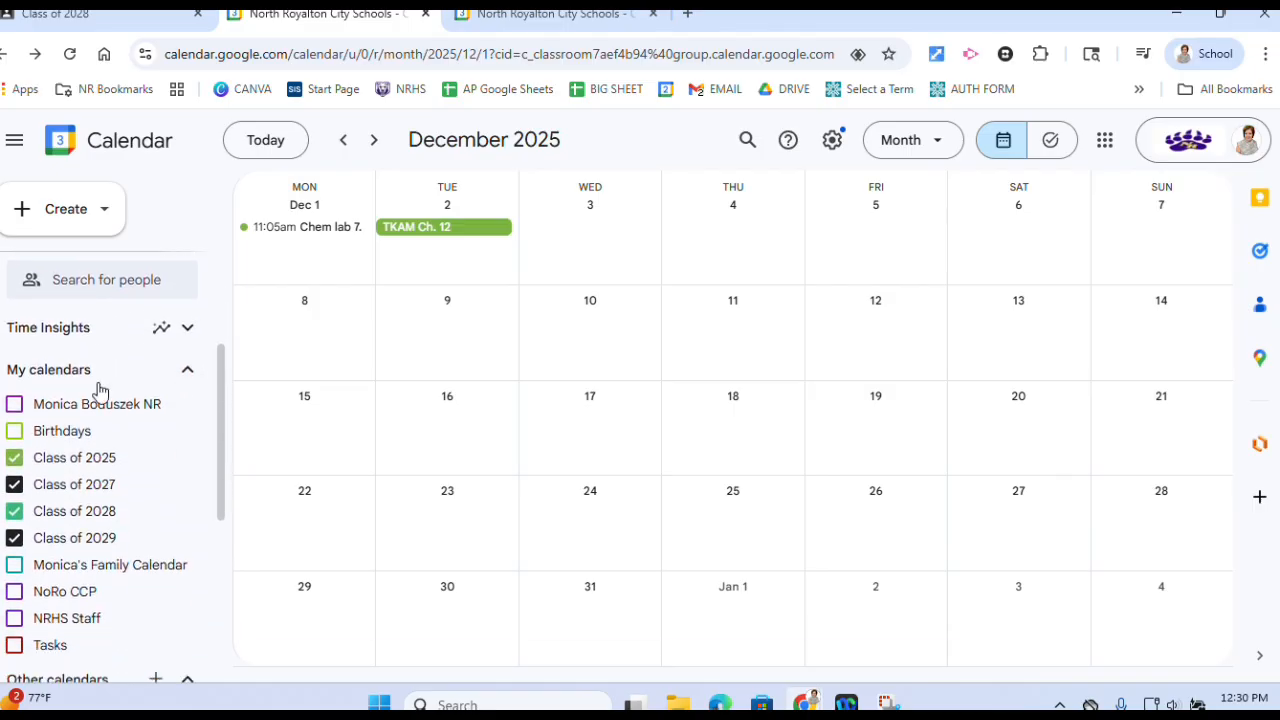
scroll(100, 385, down, 1)
scroll(80, 372, up, 1)
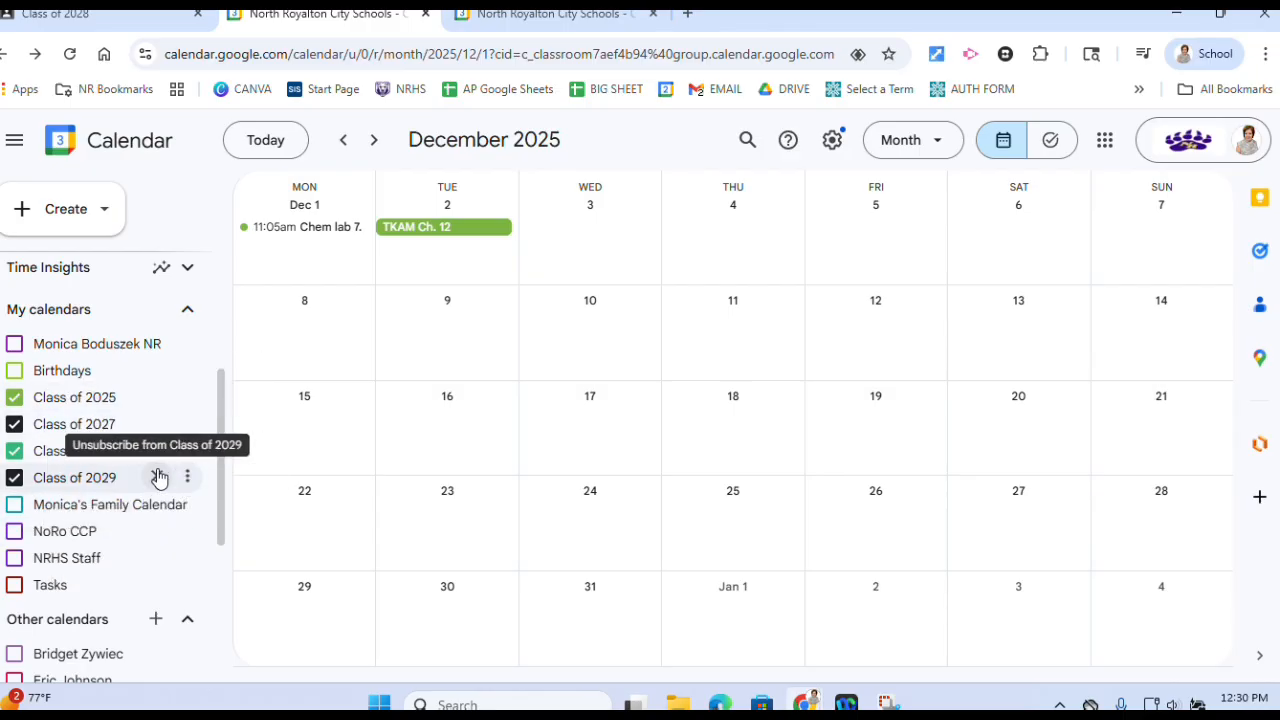
click(188, 400)
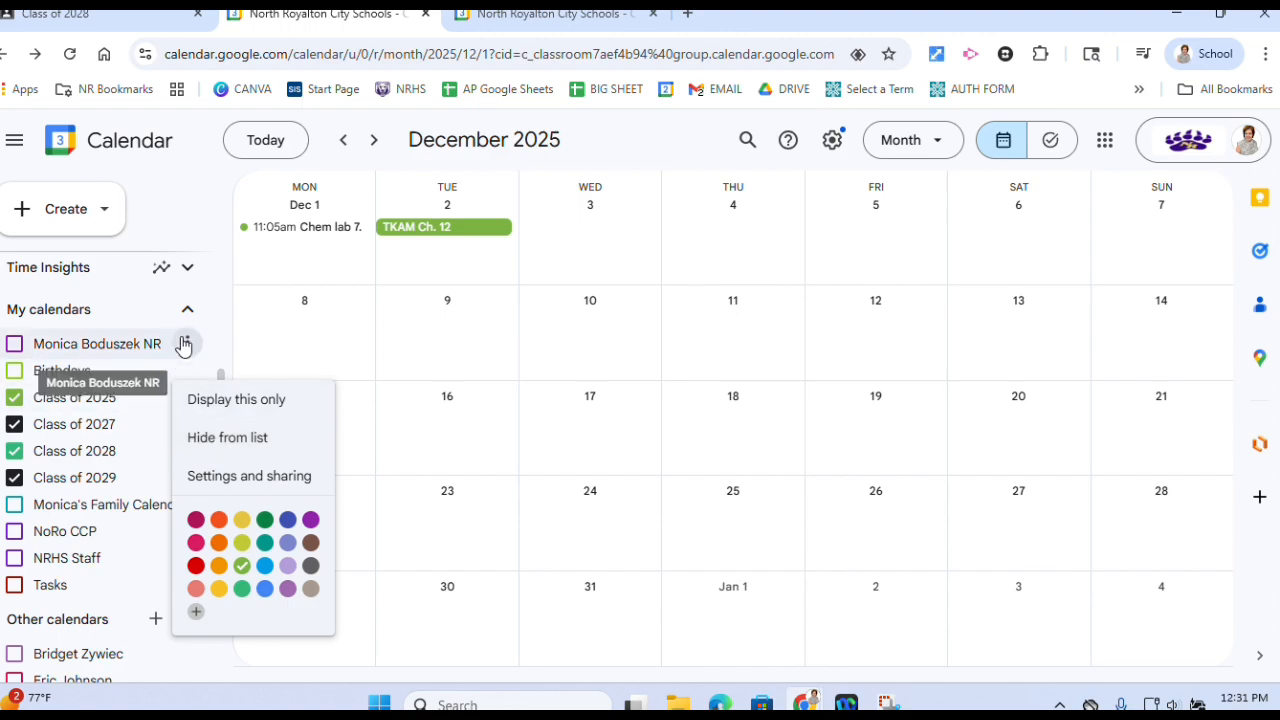
click(185, 344)
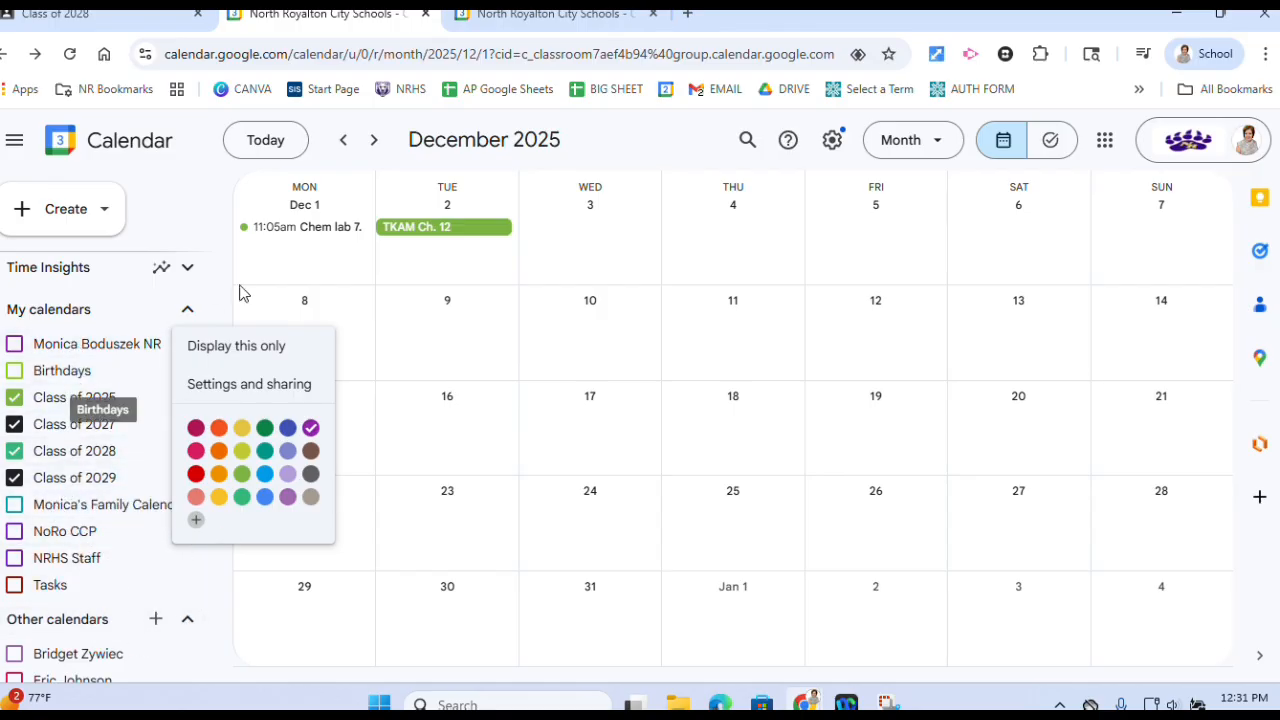
click(185, 225)
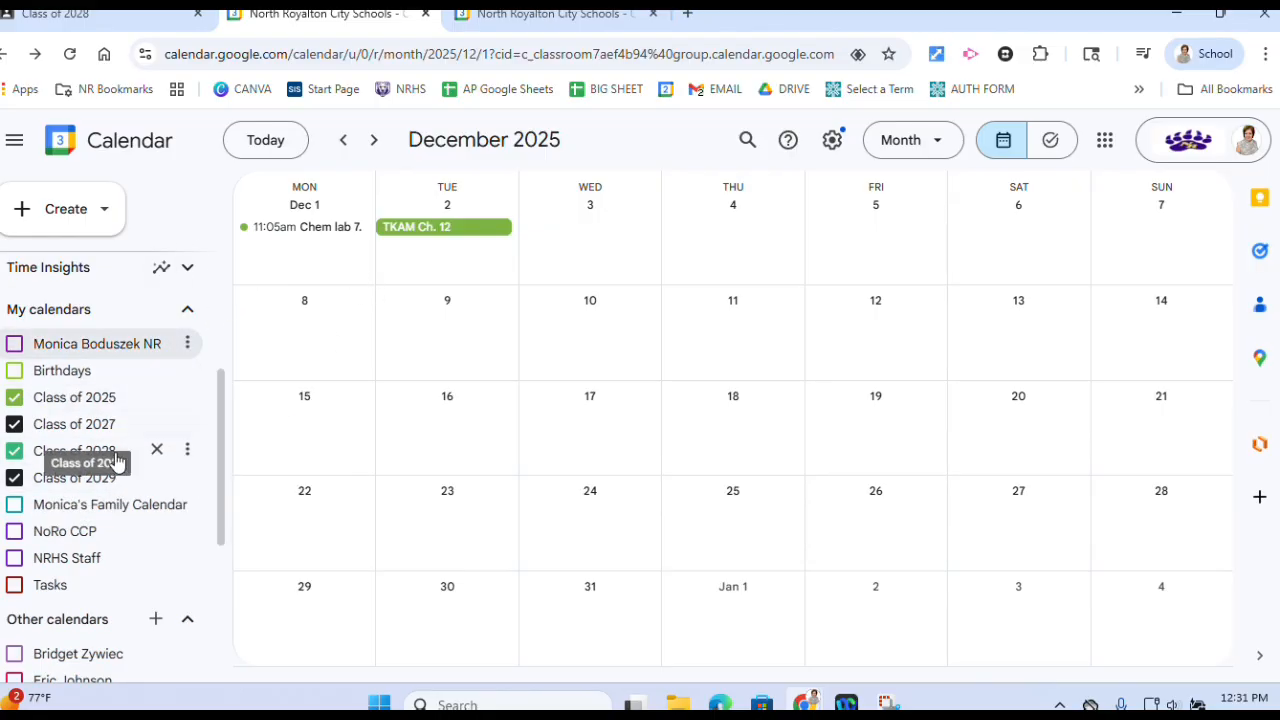
- Show the NR High School, NR District Calendar and personal NR calendars in the month view
scroll(86, 560, down, 3)
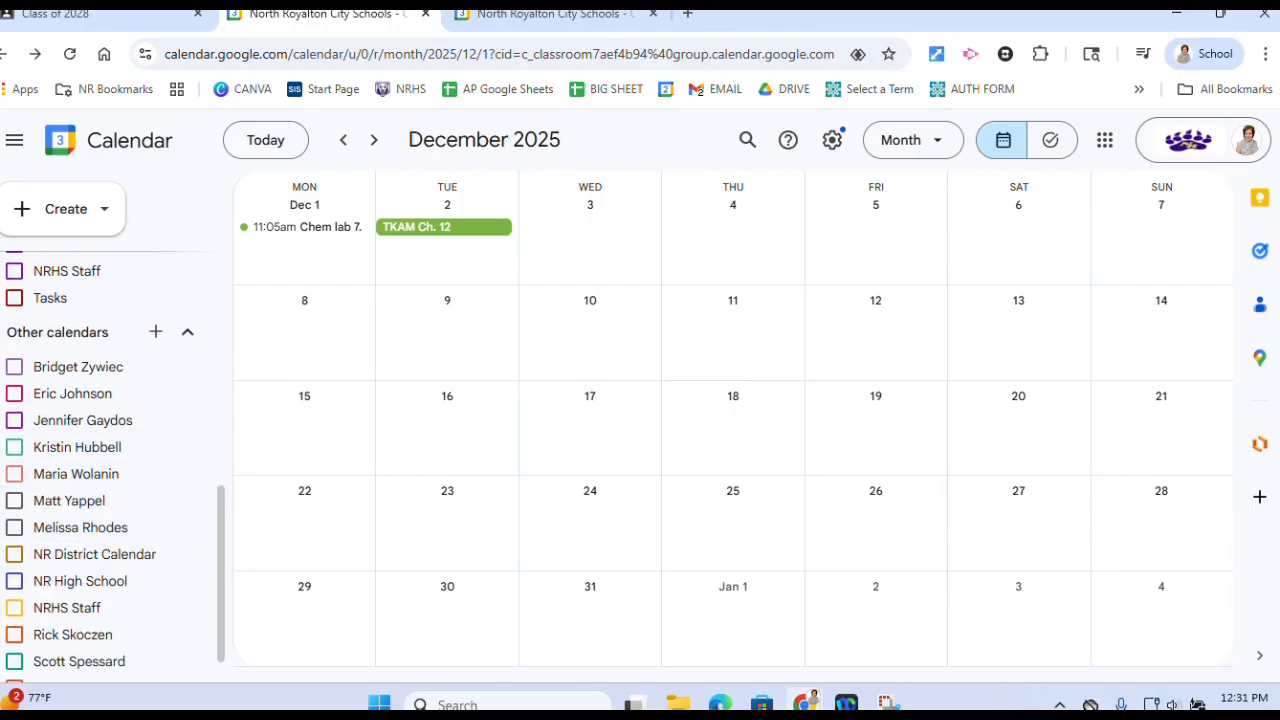
click(15, 583)
click(14, 554)
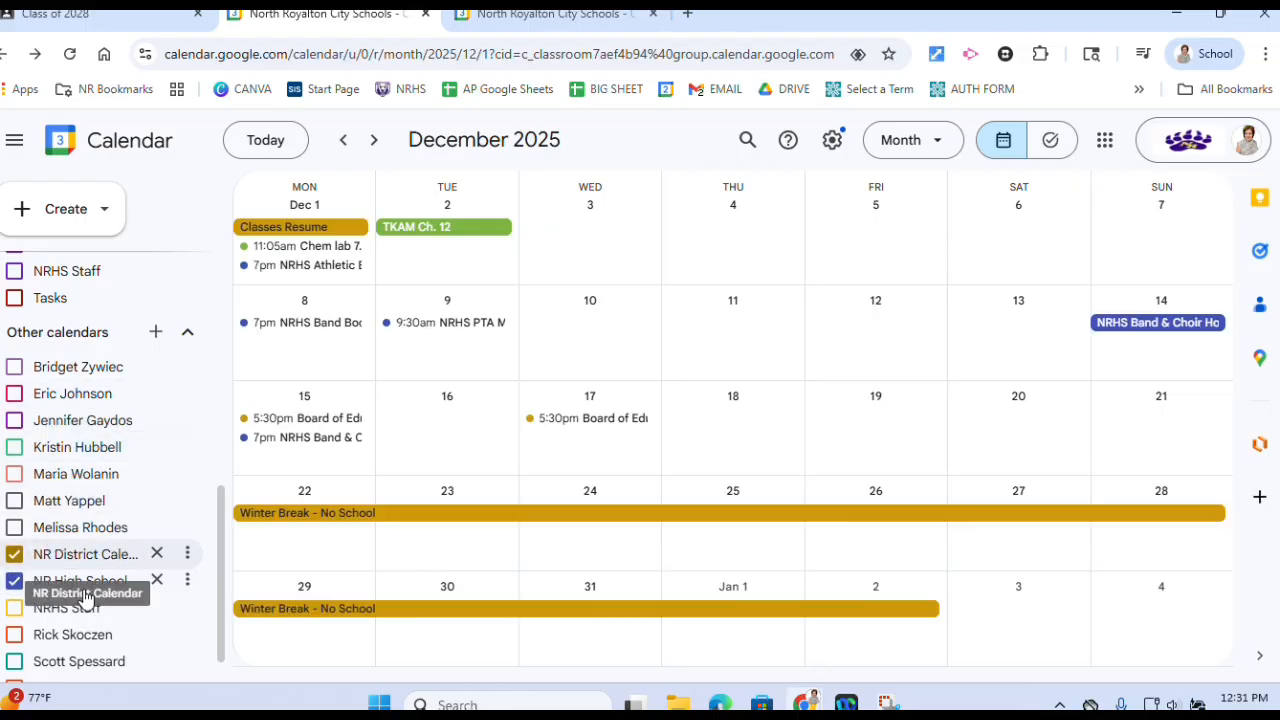
scroll(88, 597, up, 4)
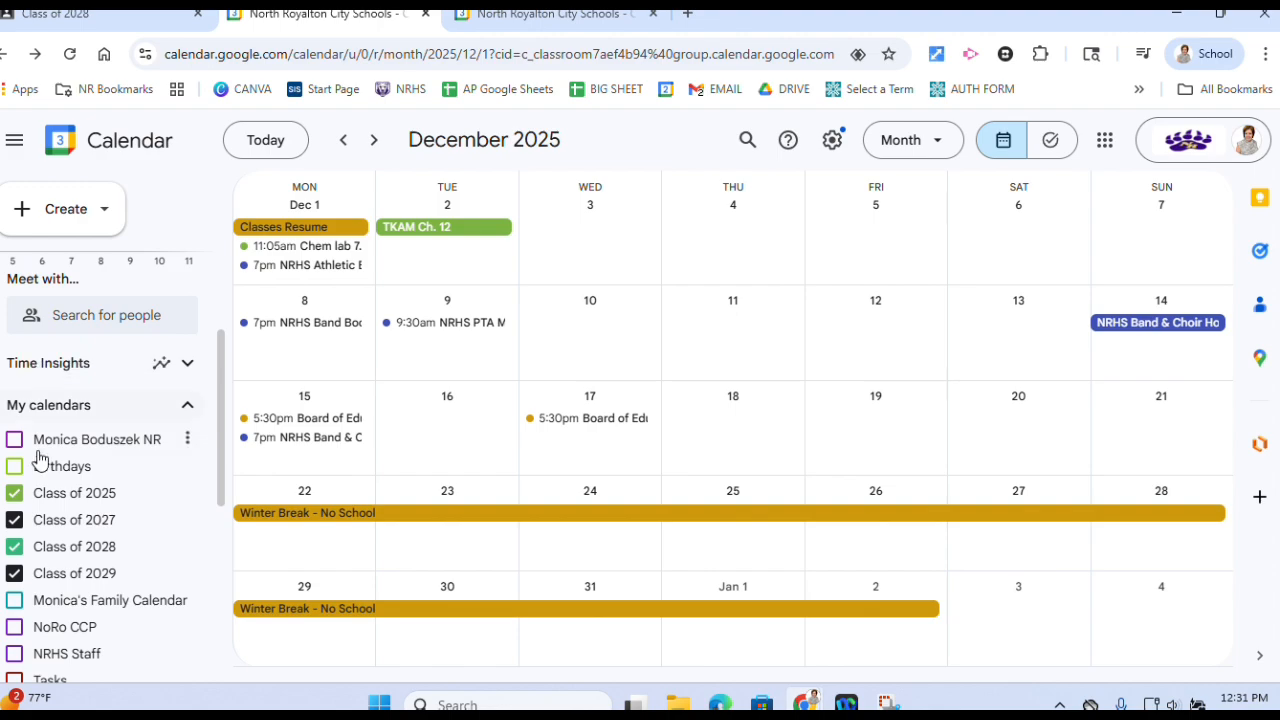
click(14, 439)
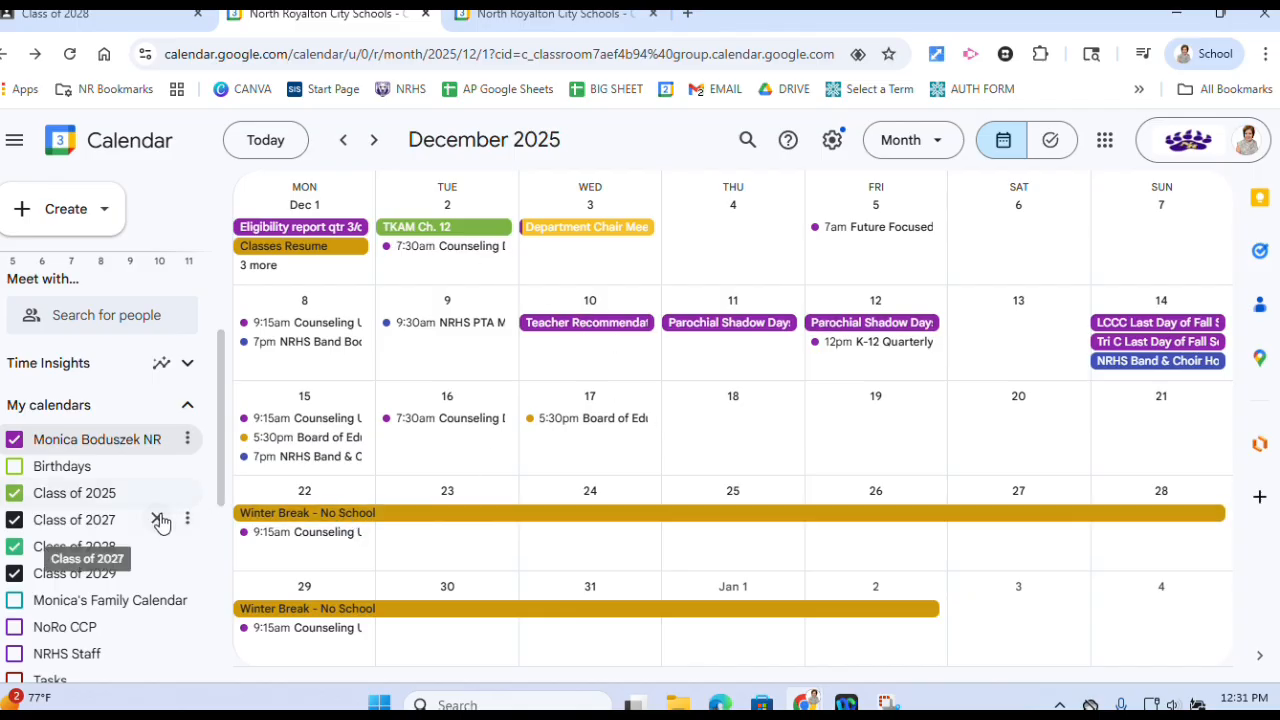
- Hide and reshow the NR High School and NR District Calendar events, one calendar at a time
scroll(160, 520, down, 2)
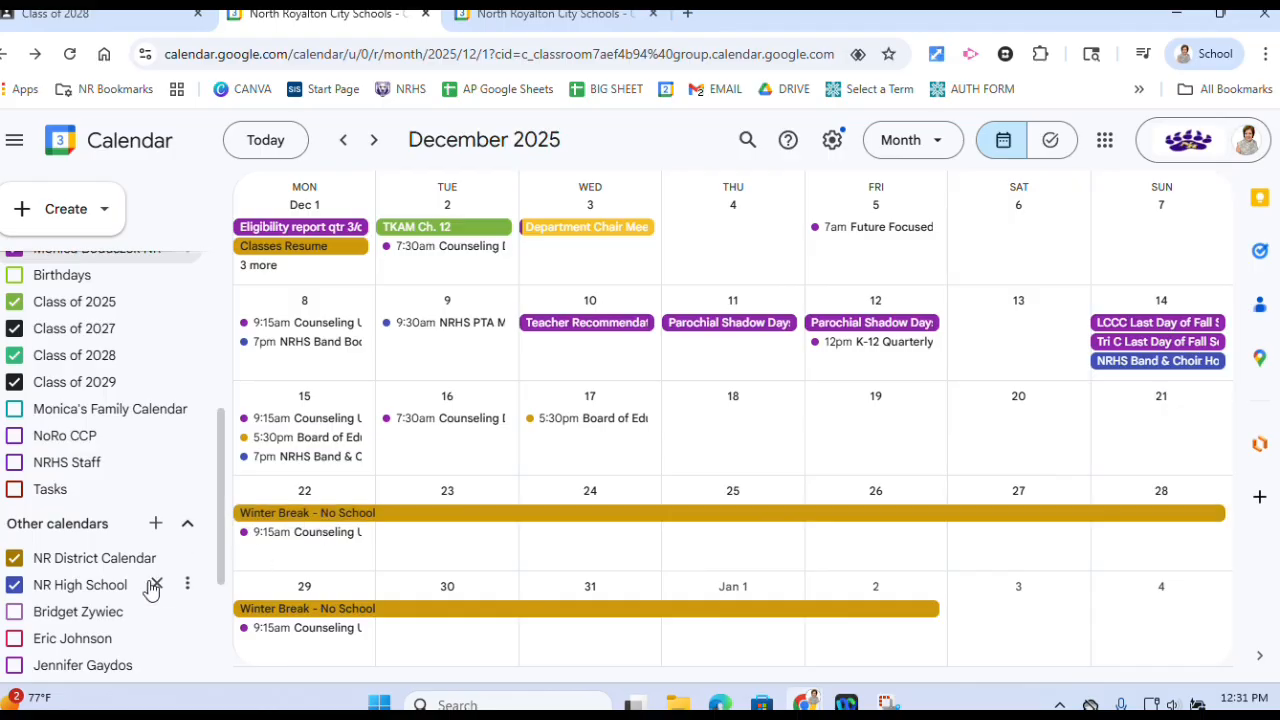
click(11, 591)
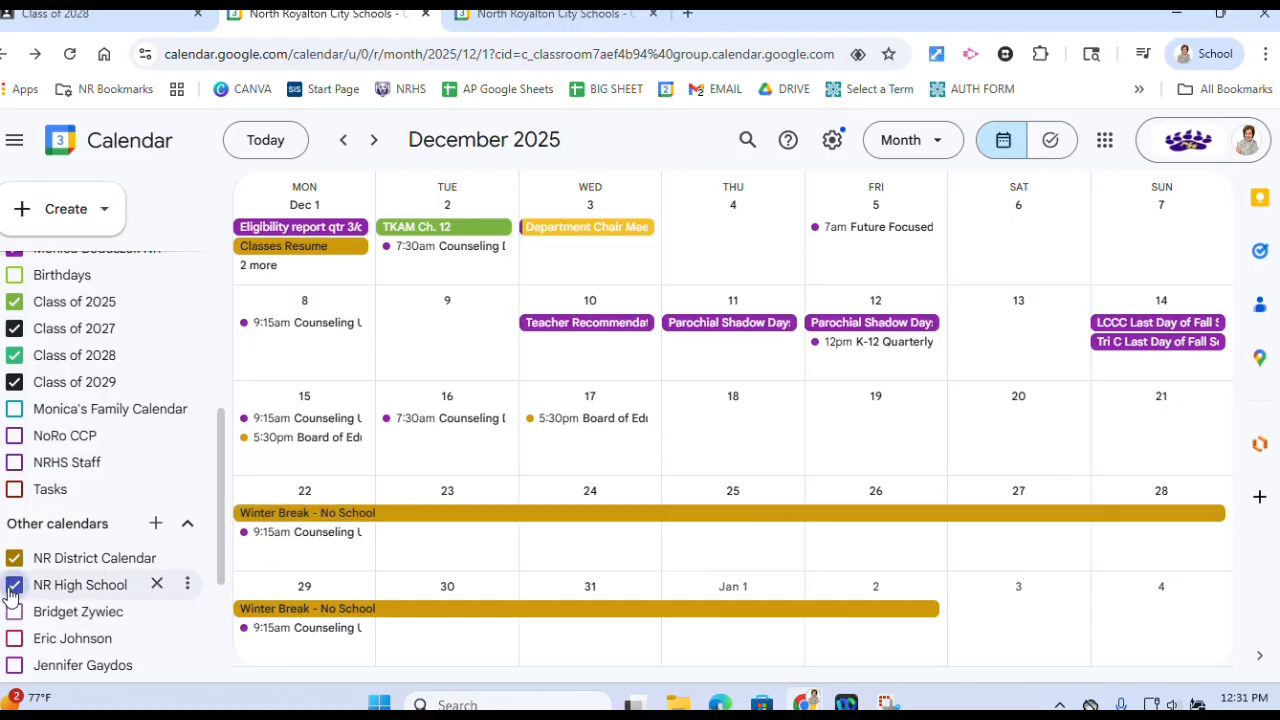
click(12, 589)
click(14, 559)
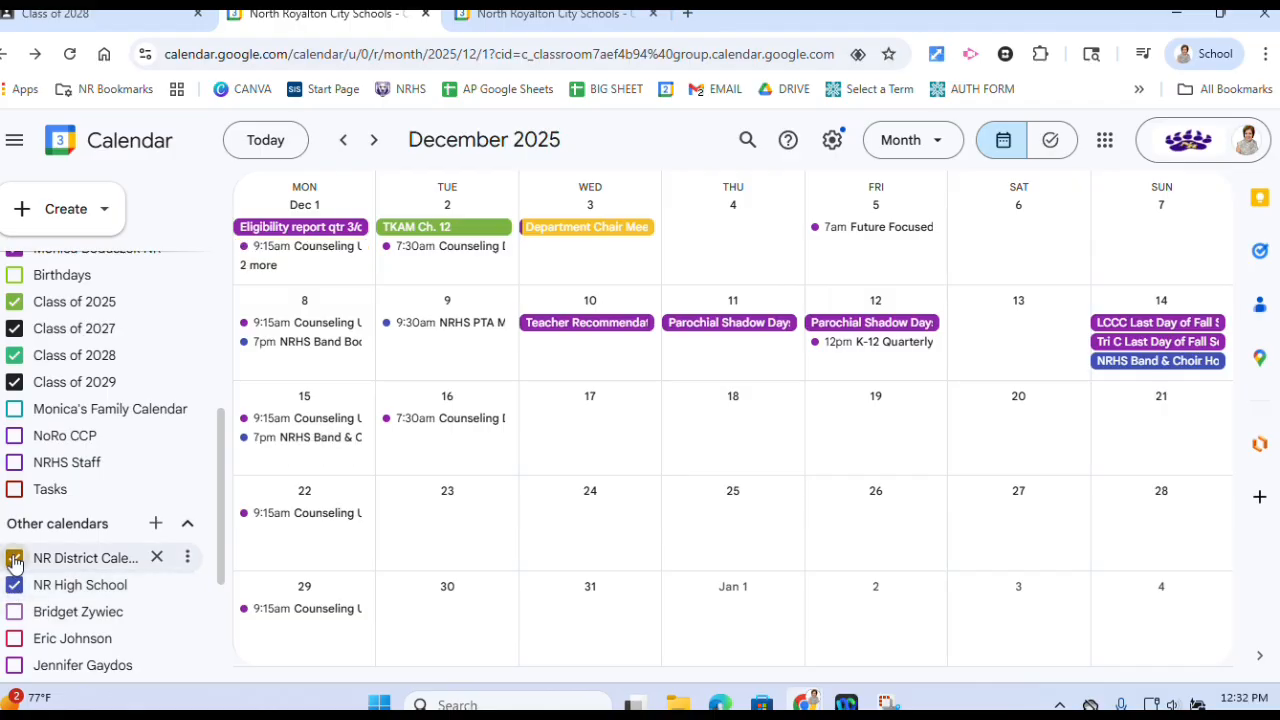
click(14, 559)
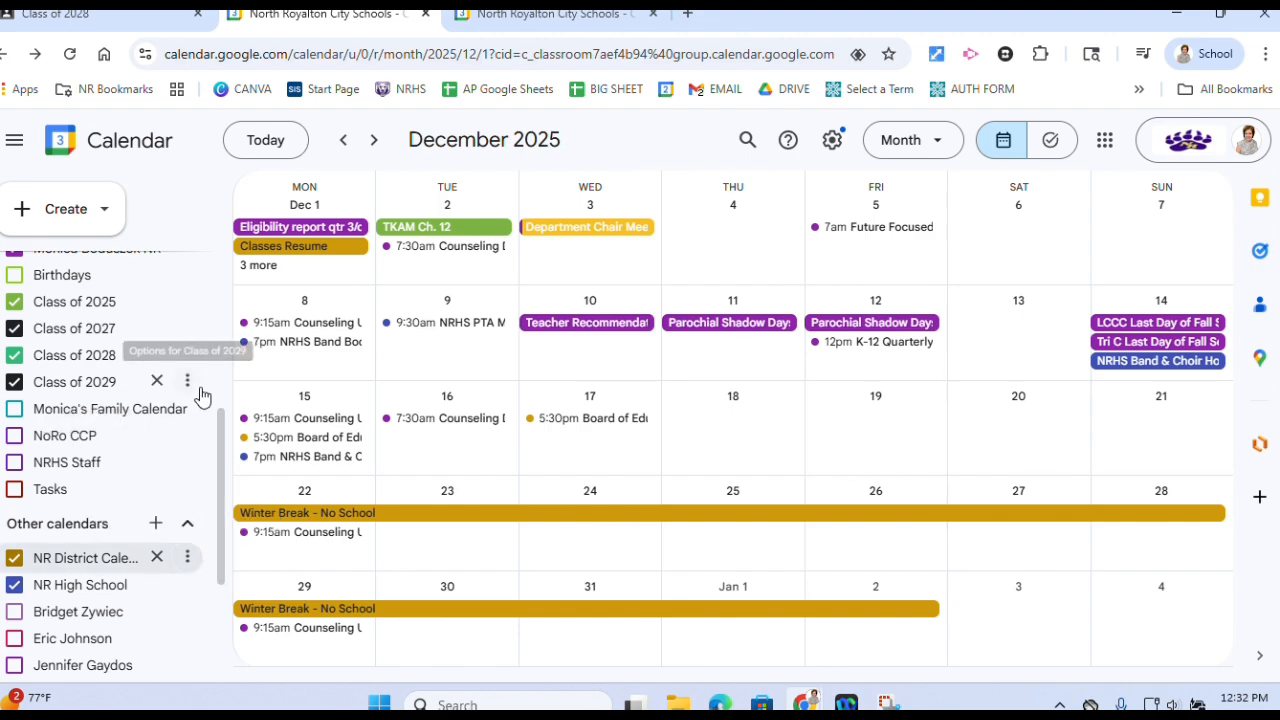
click(187, 561)
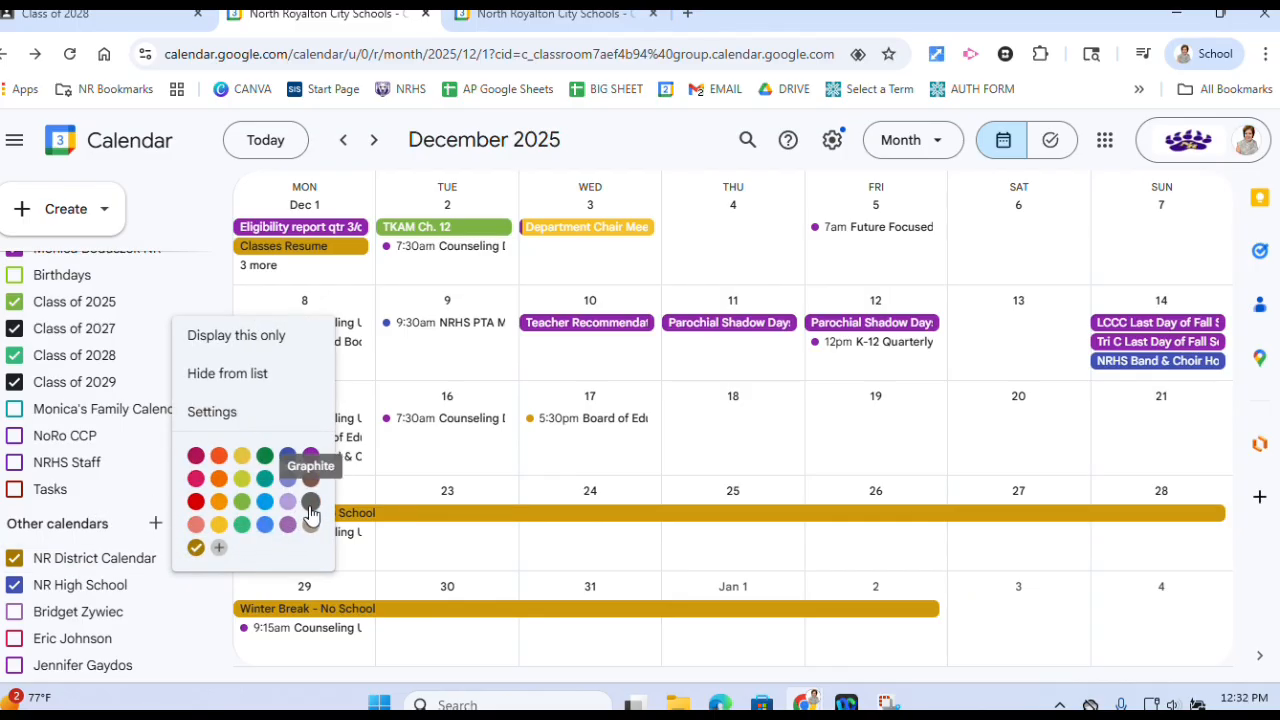
click(219, 548)
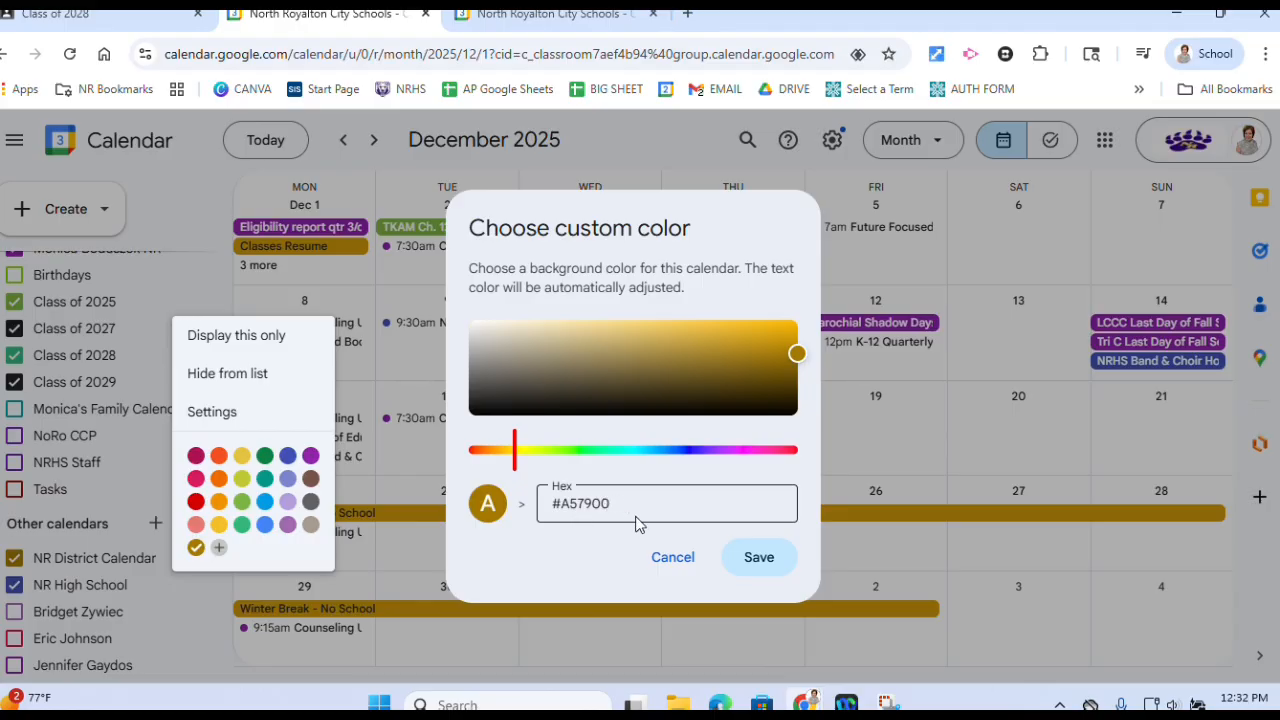
click(664, 569)
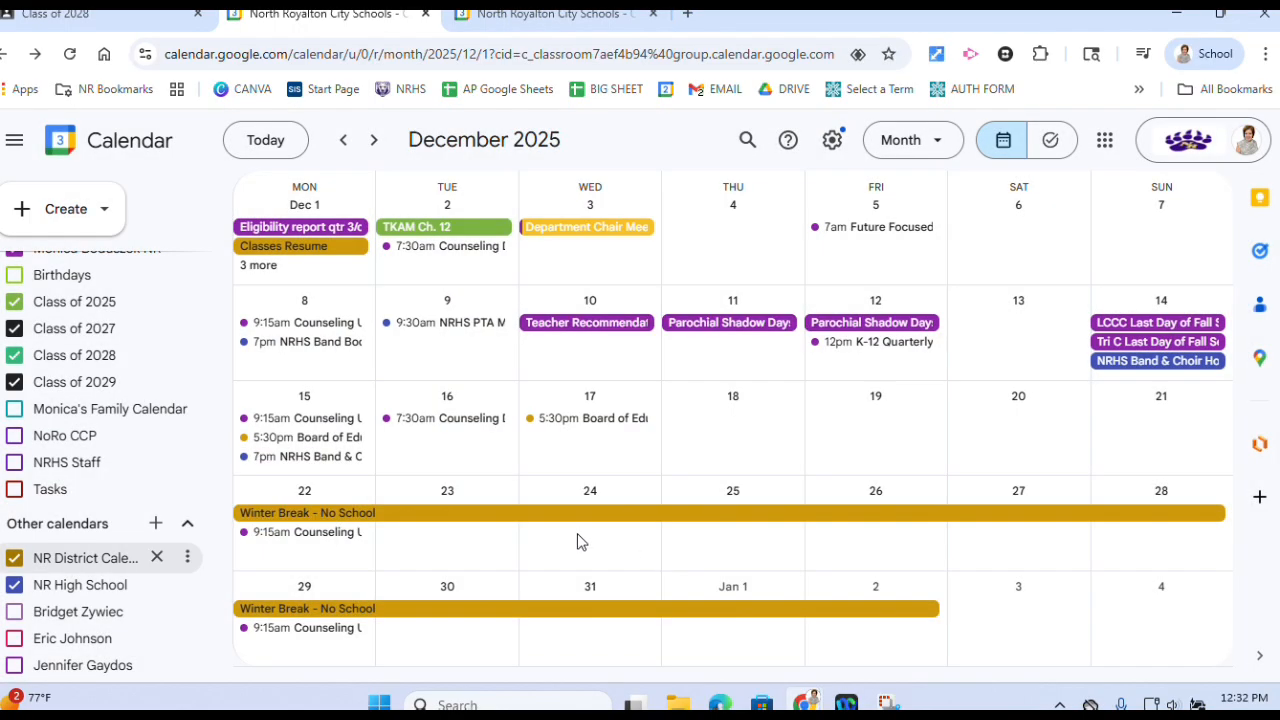
- Try teal, red and Banana yellow in turn as the color of the NR District Calendar
click(187, 557)
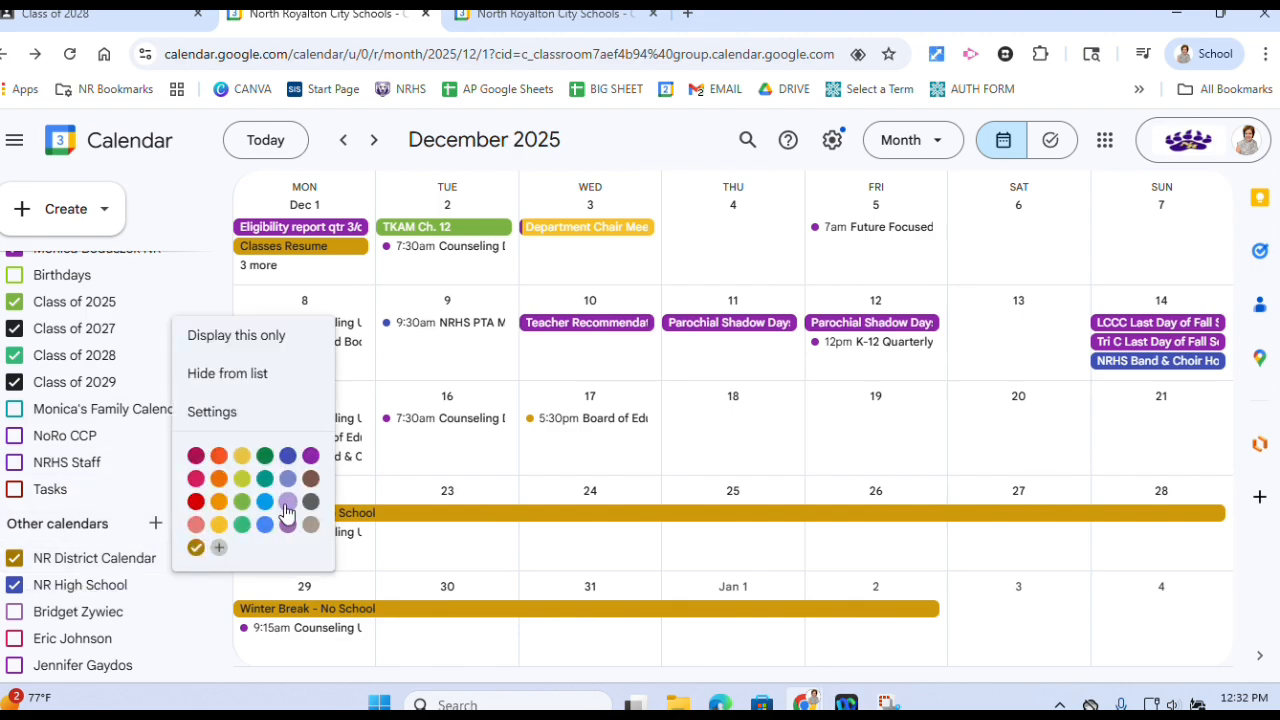
click(265, 481)
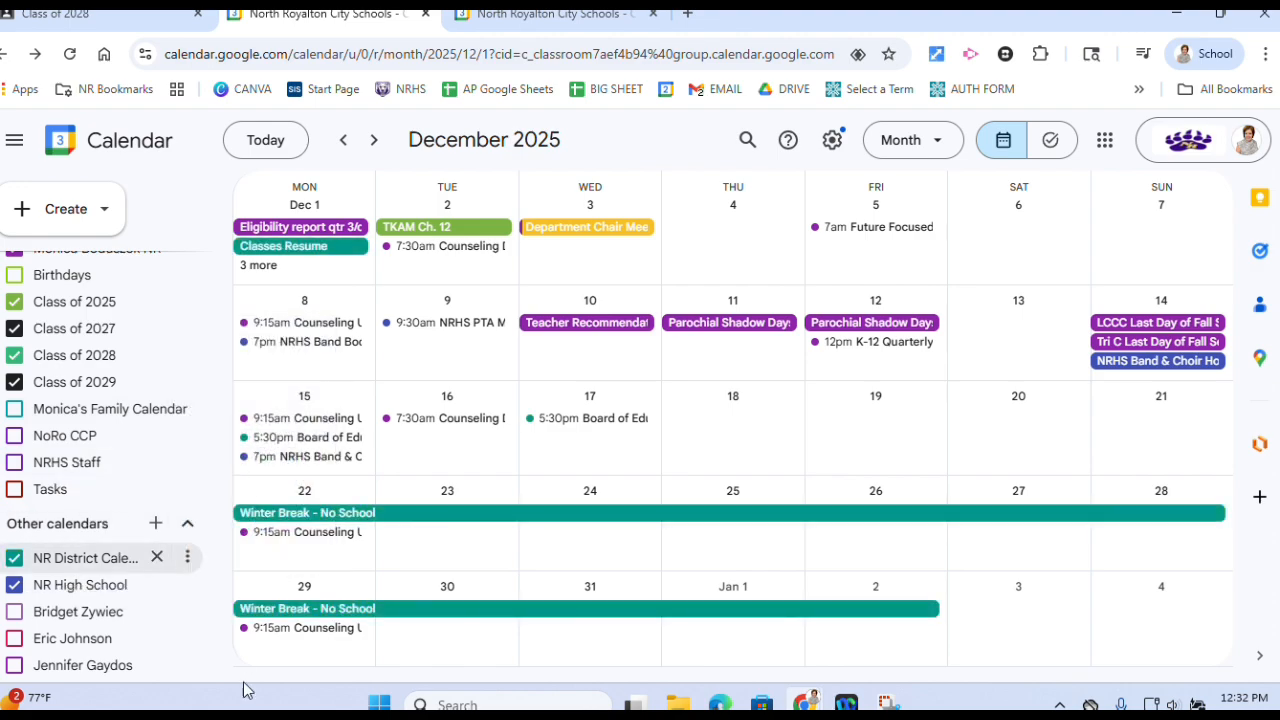
click(187, 557)
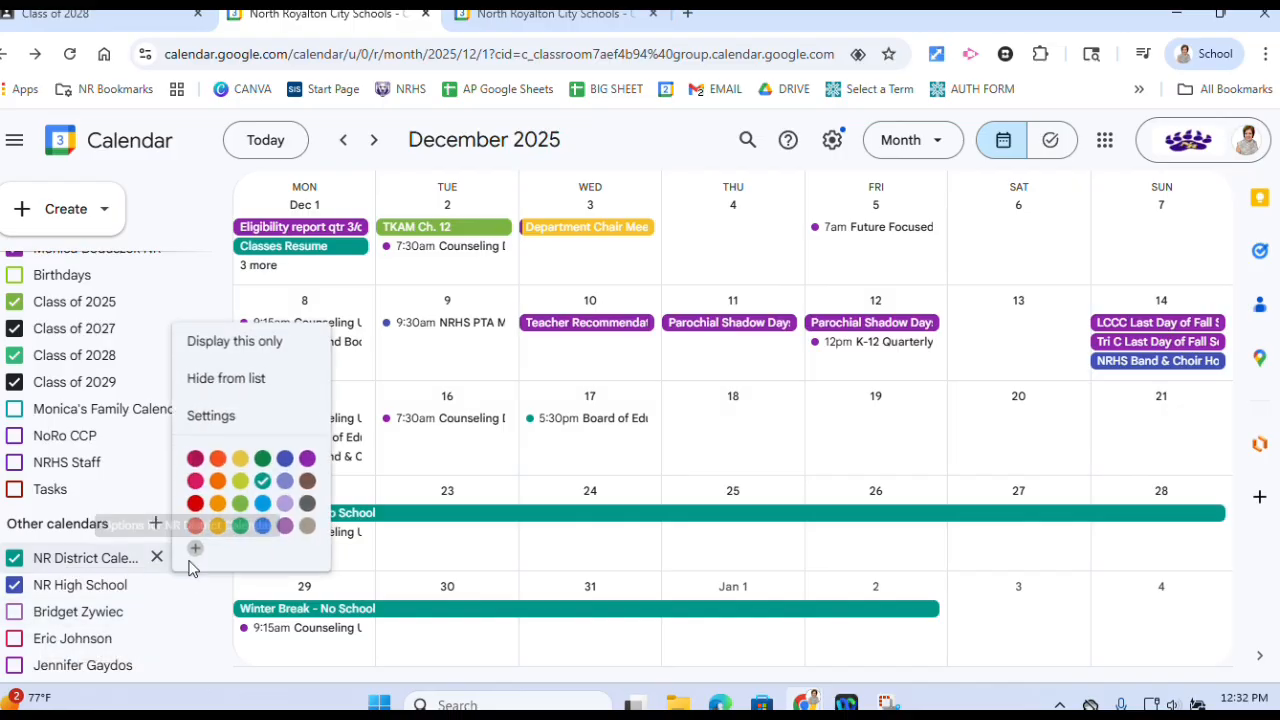
click(196, 501)
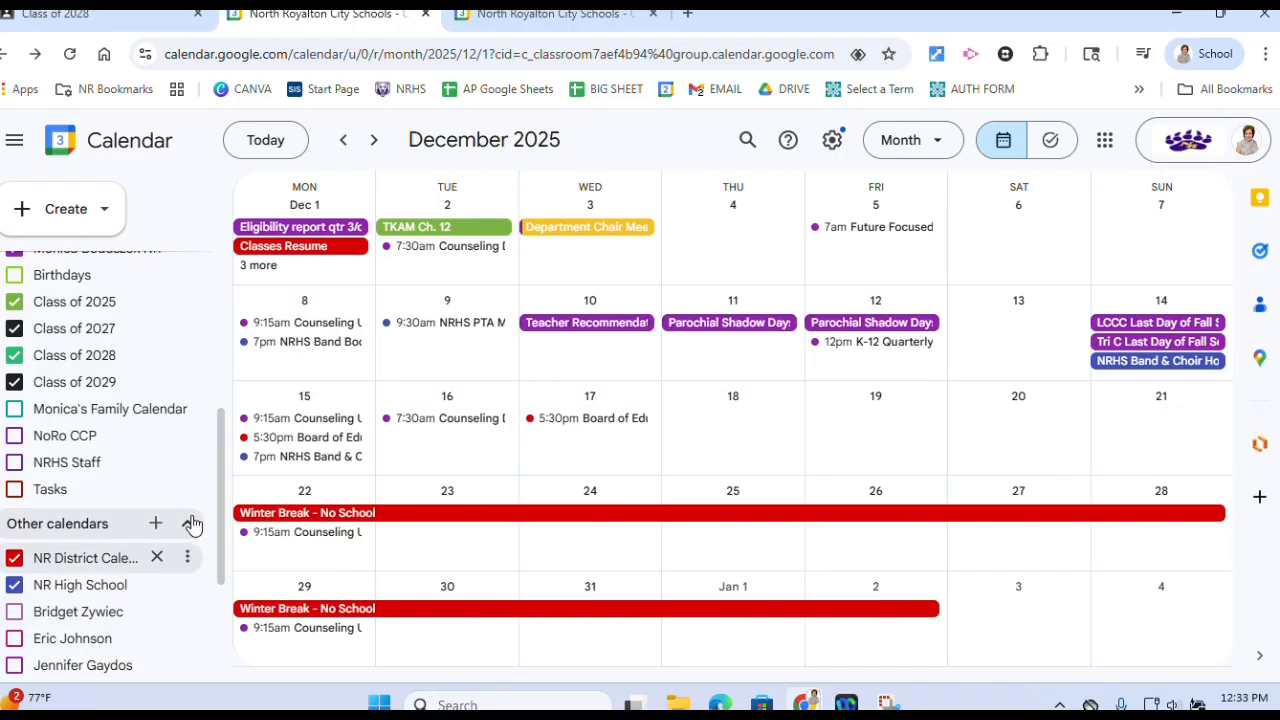
click(189, 560)
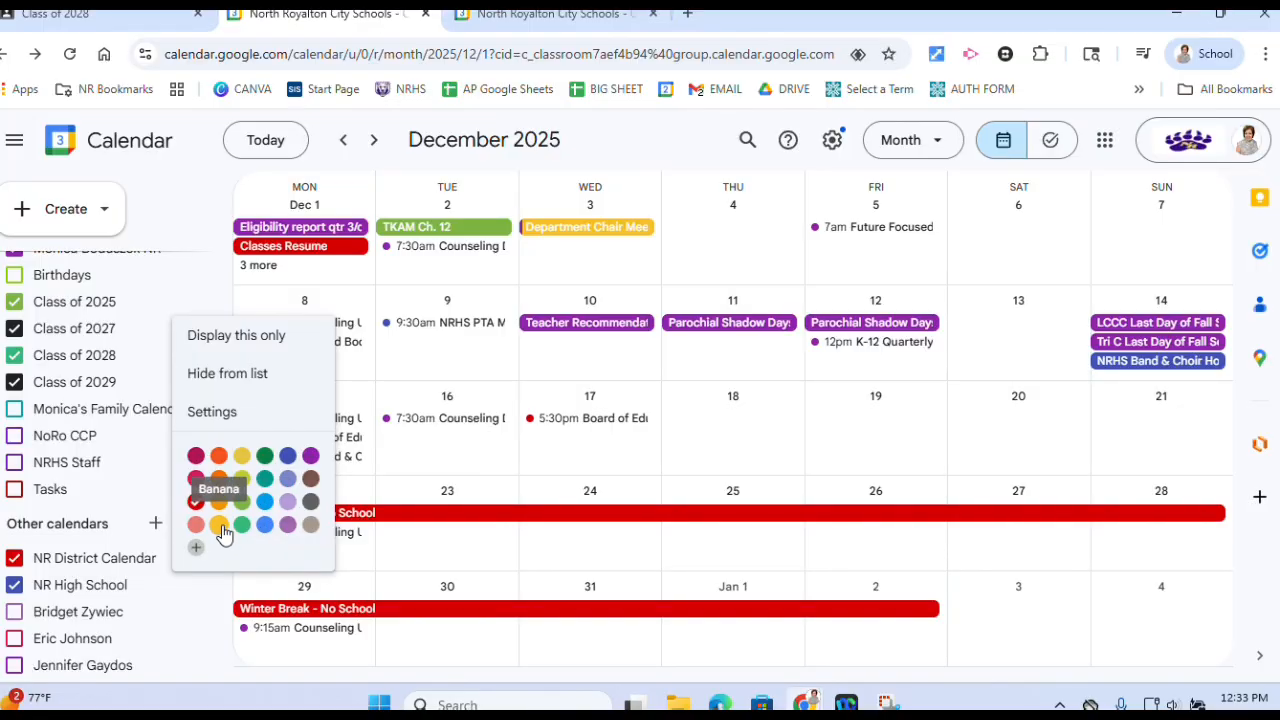
click(219, 525)
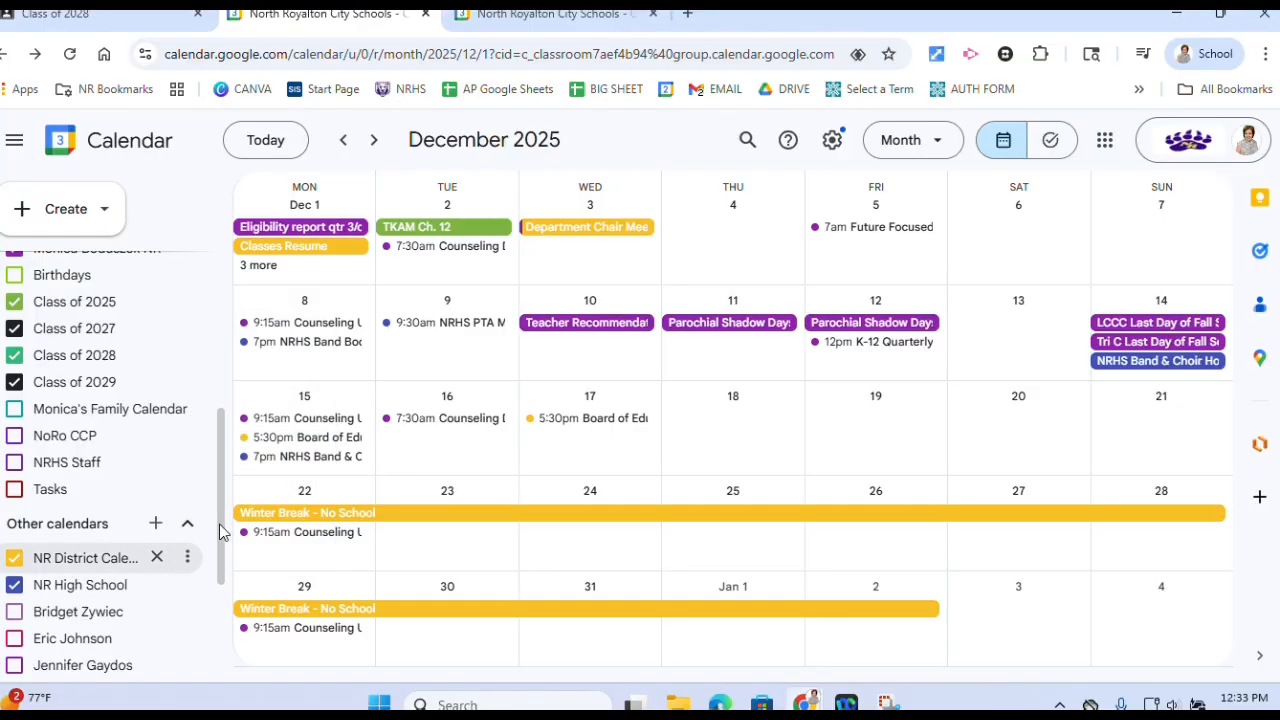
- Set the color of the NR District Calendar to orange
click(186, 559)
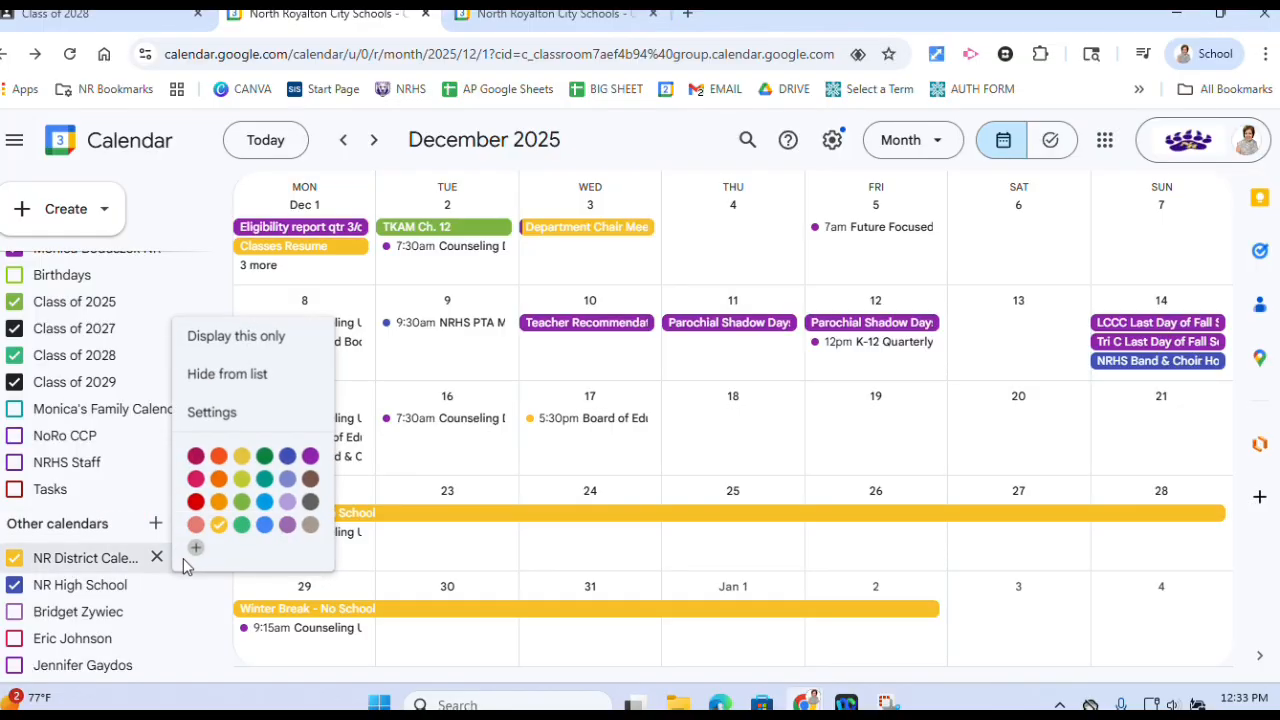
click(219, 502)
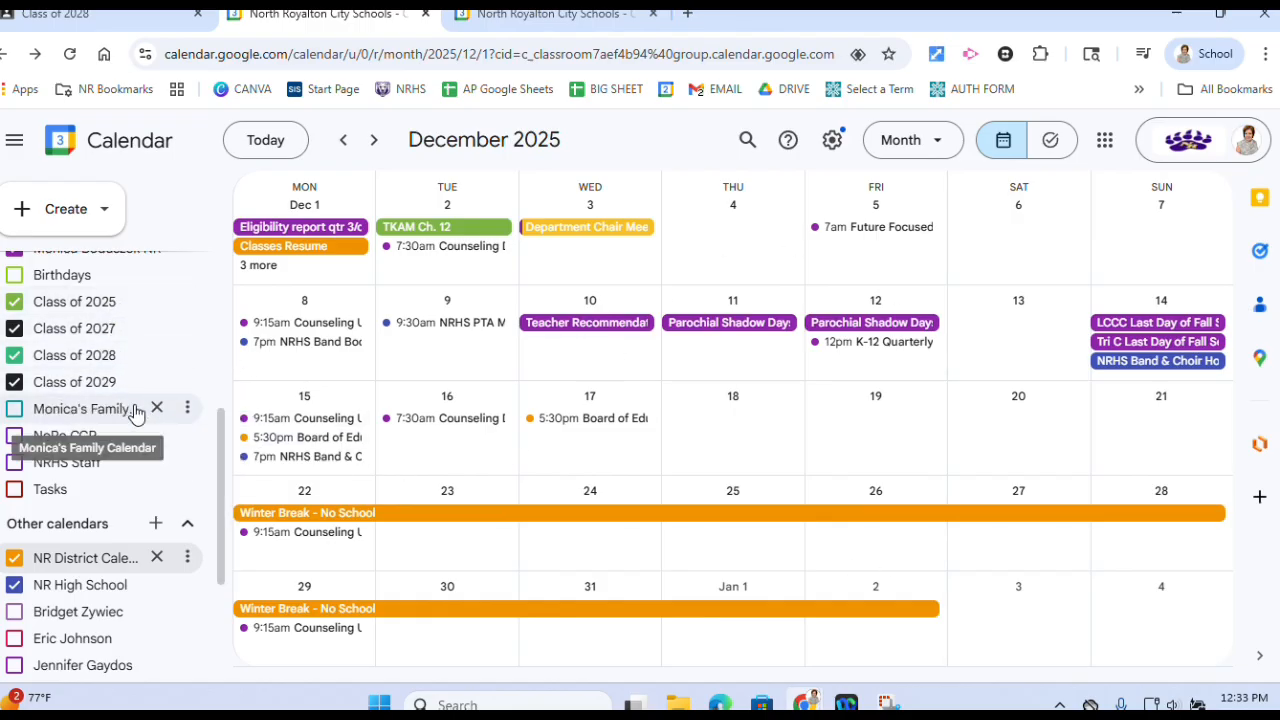
- Check the options of the personal NR calendar, and hide and reshow its events
scroll(145, 440, up, 2)
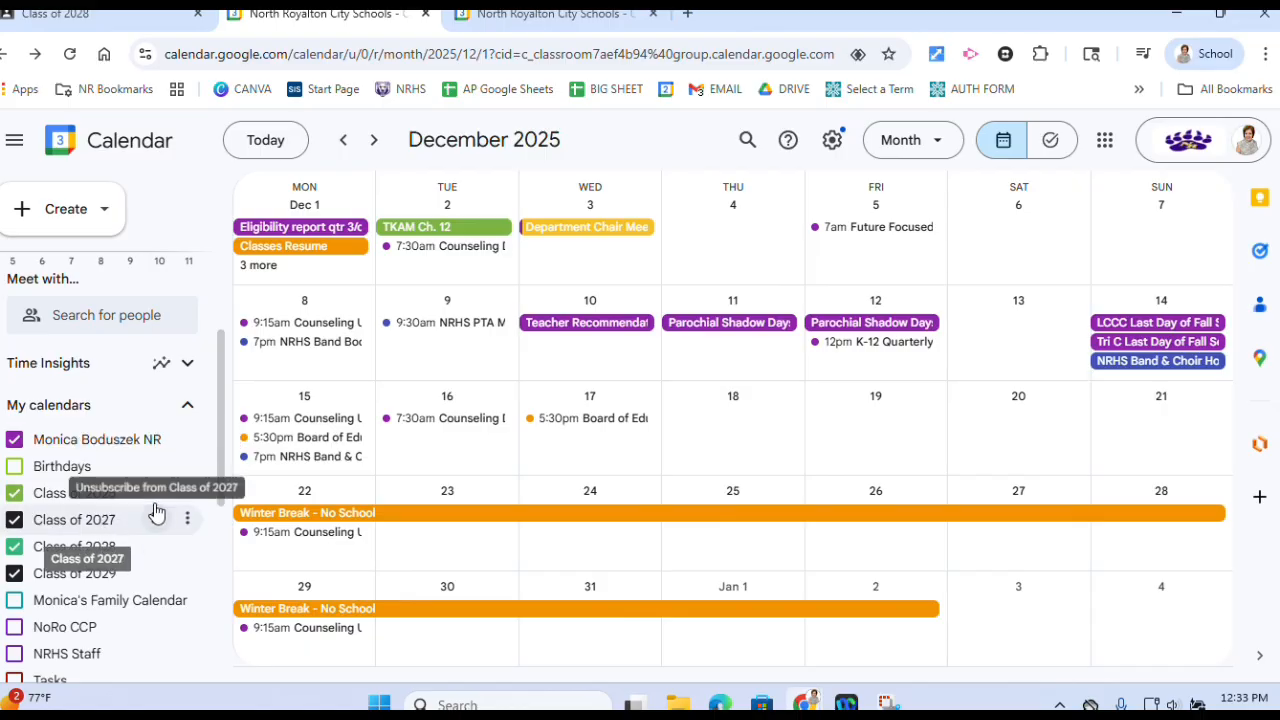
scroll(140, 510, down, 1)
scroll(47, 537, down, 2)
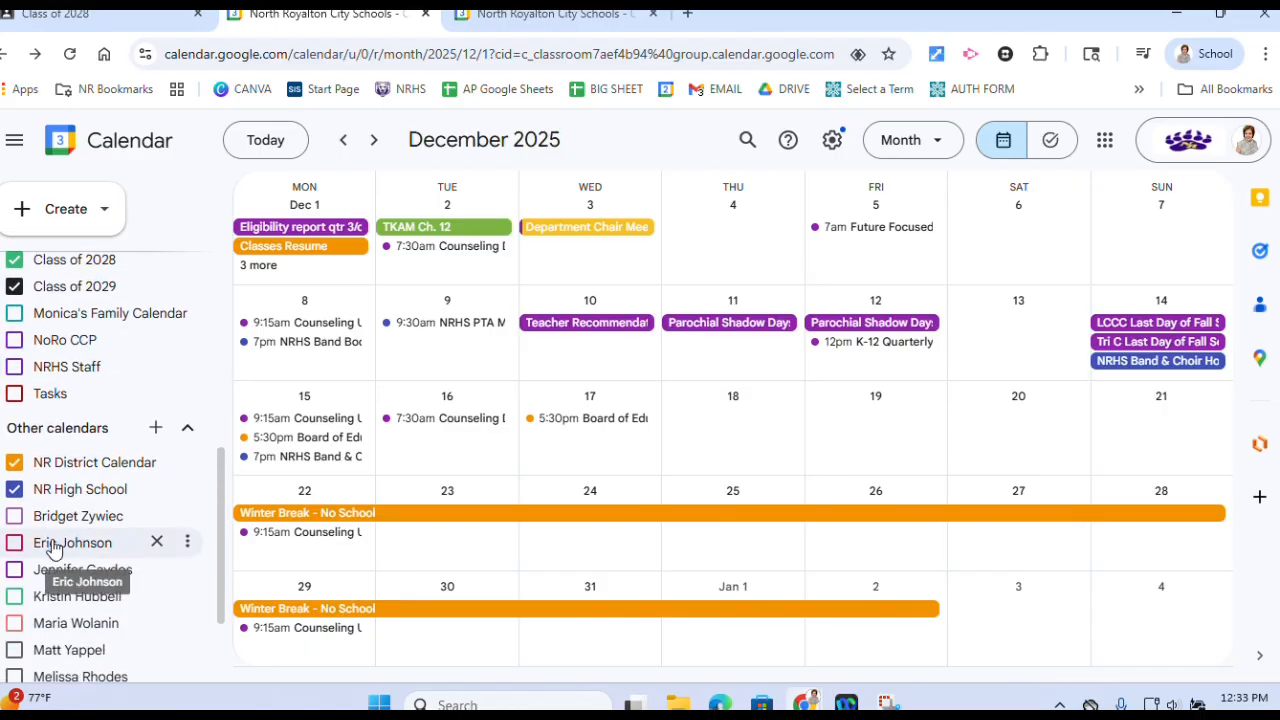
scroll(49, 565, up, 2)
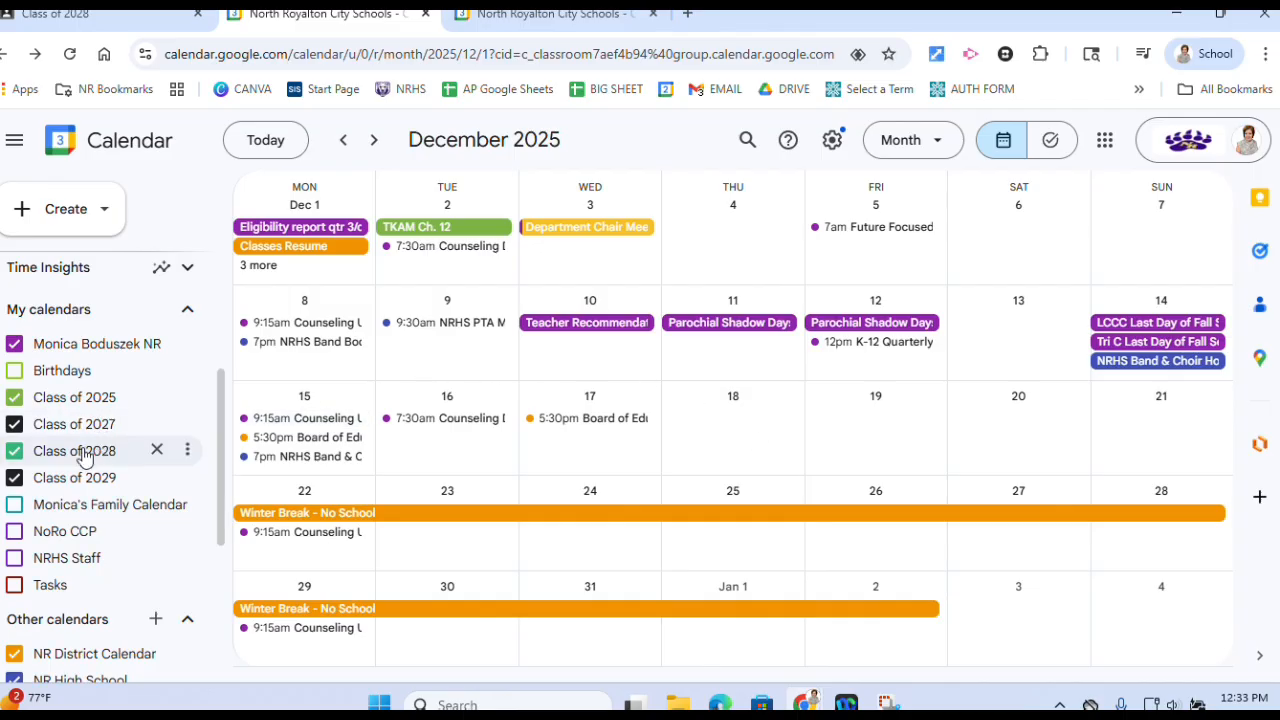
click(187, 343)
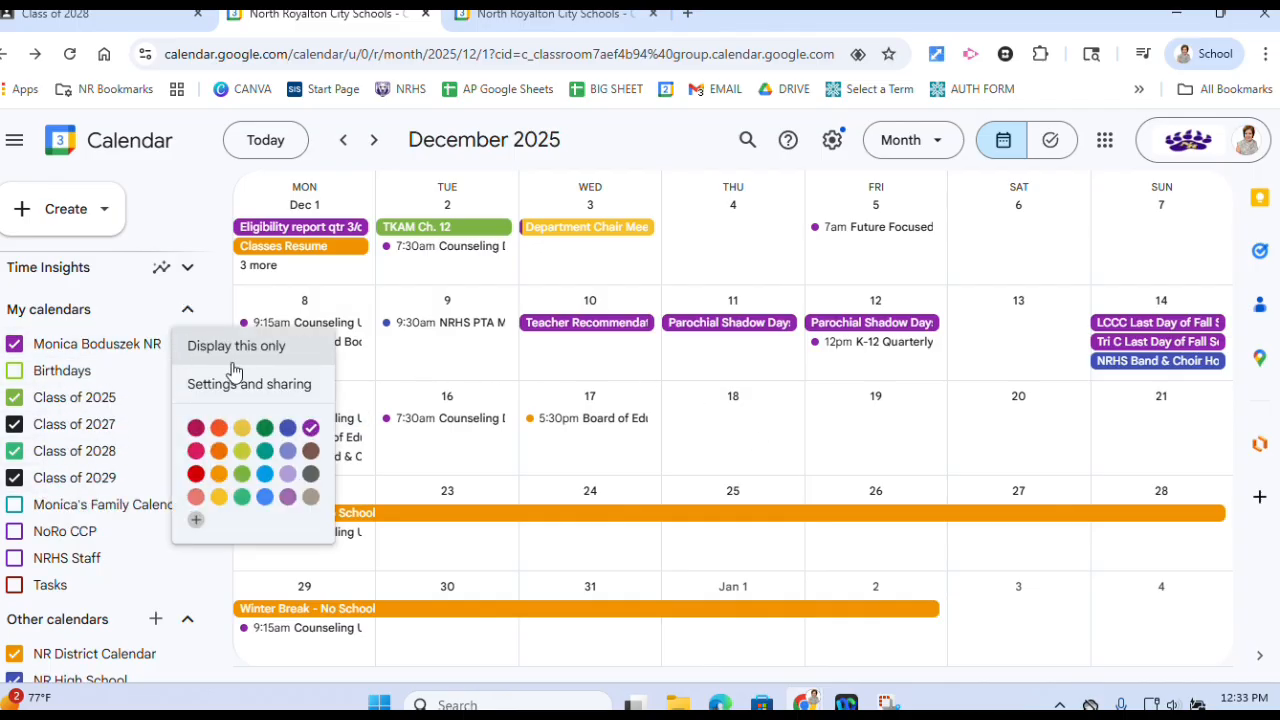
click(160, 345)
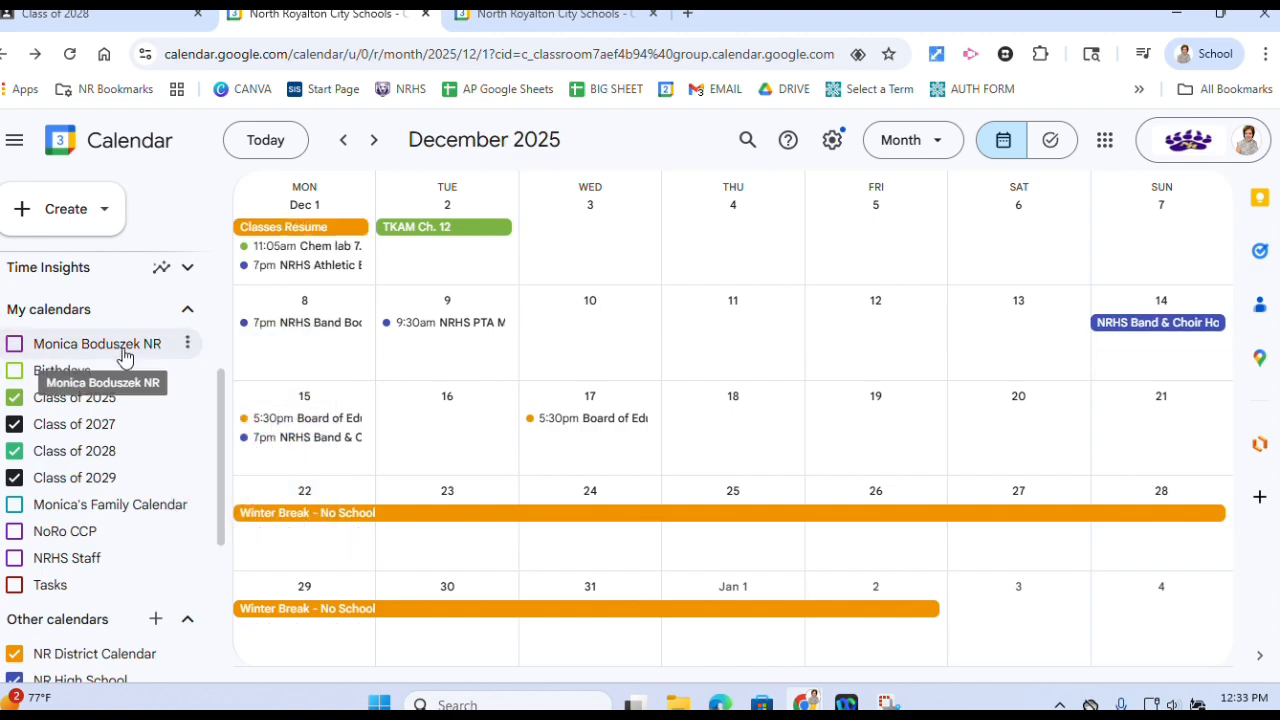
click(120, 350)
- Examine the display and color options of the NR District Calendar, NR High School and a staff member's calendar
scroll(192, 640, down, 1)
scroll(195, 645, down, 3)
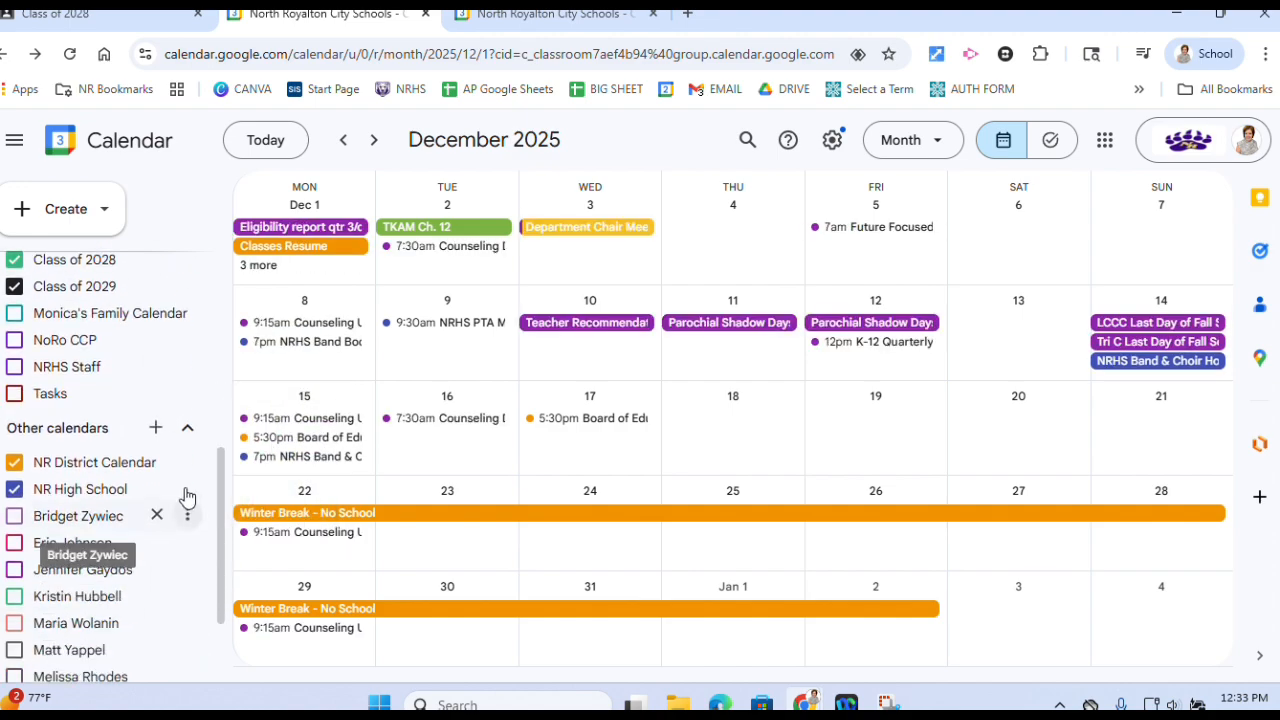
click(189, 461)
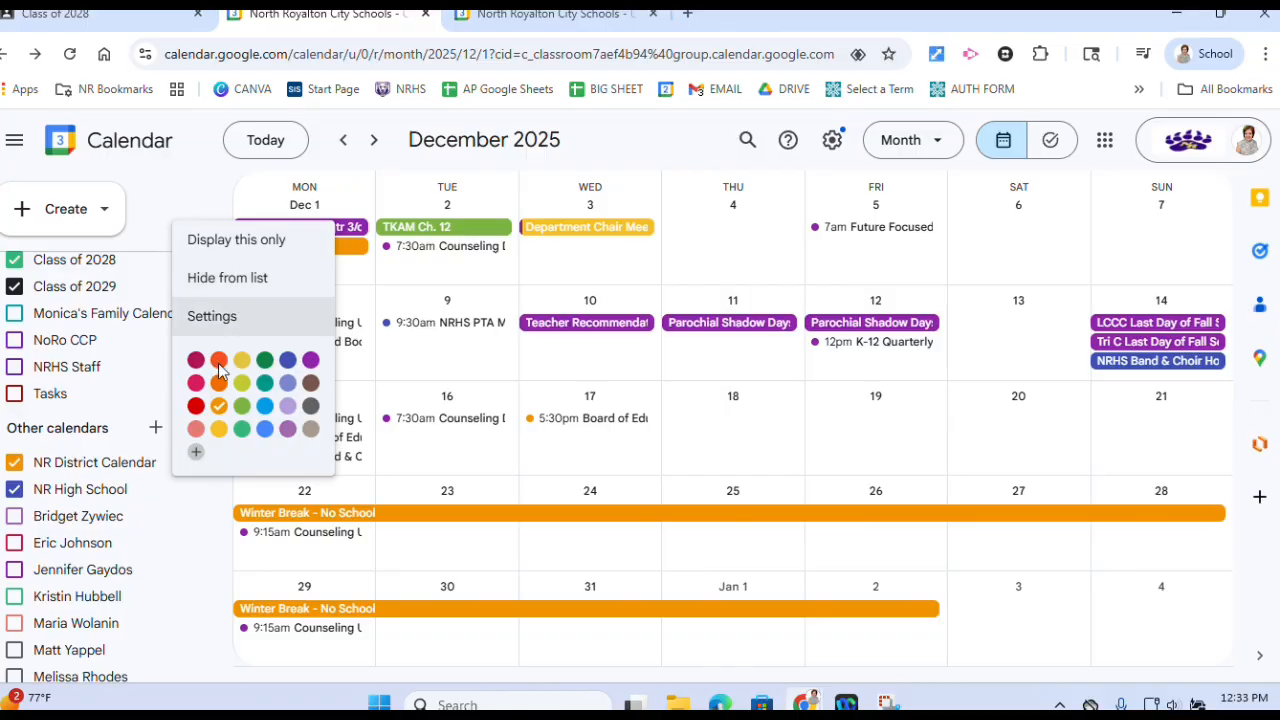
click(187, 490)
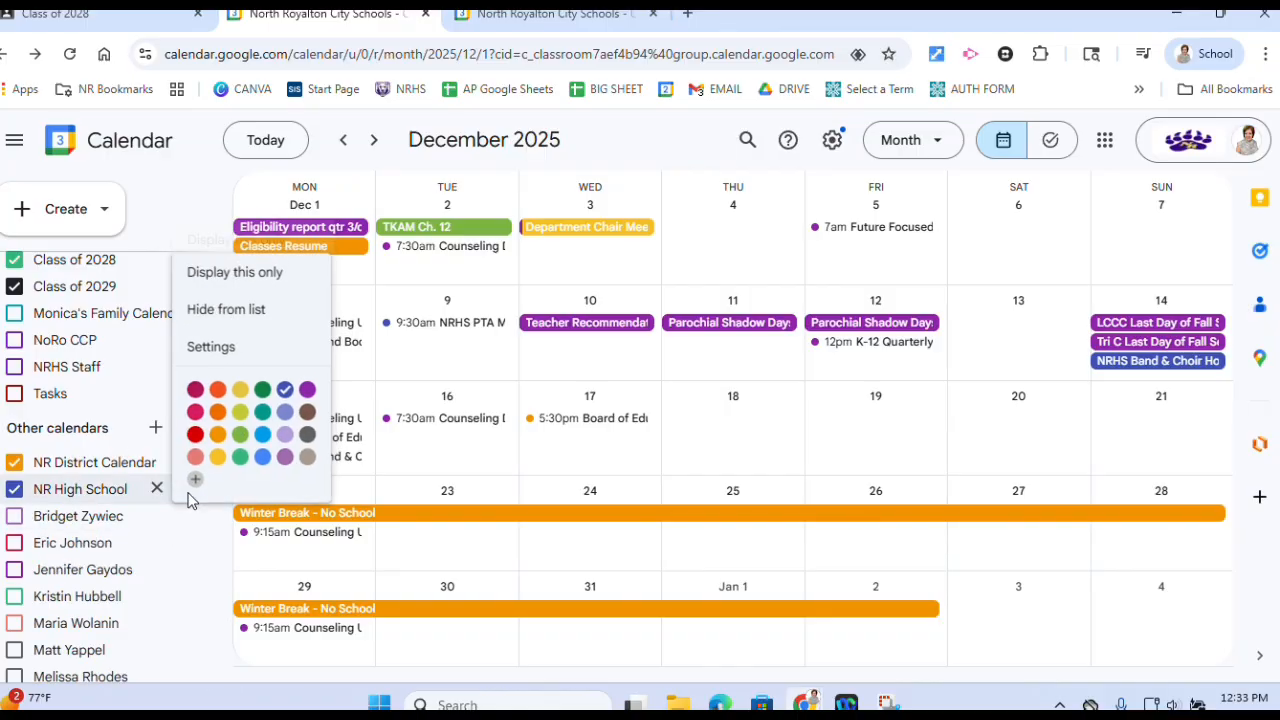
click(187, 545)
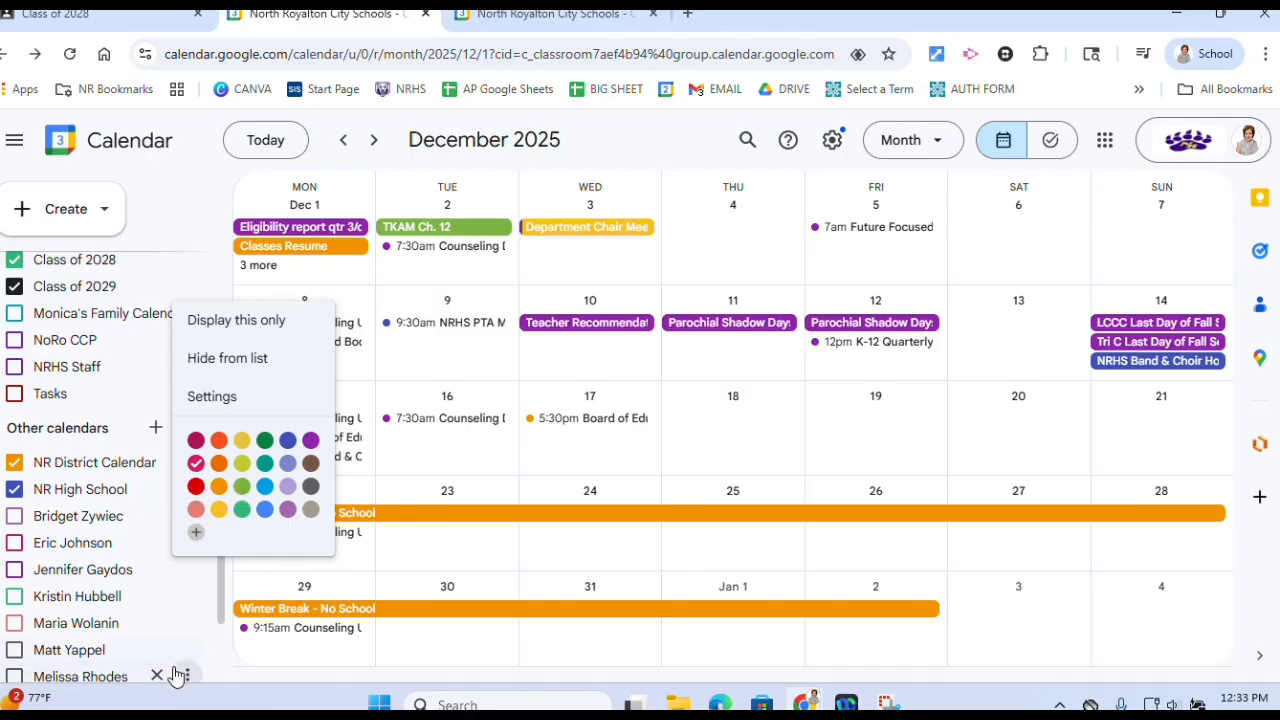
click(184, 220)
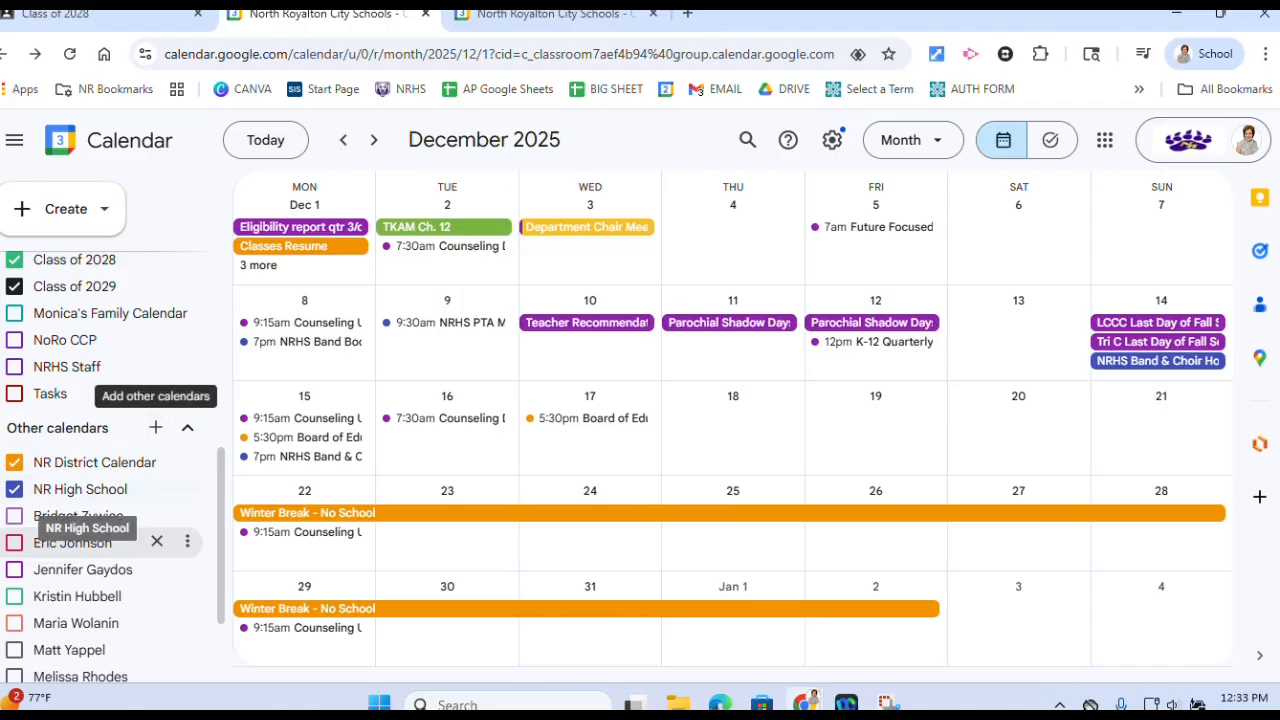
- Hide the NR District Calendar, NR High School and personal NR calendars, leaving only the class calendars shown
click(14, 464)
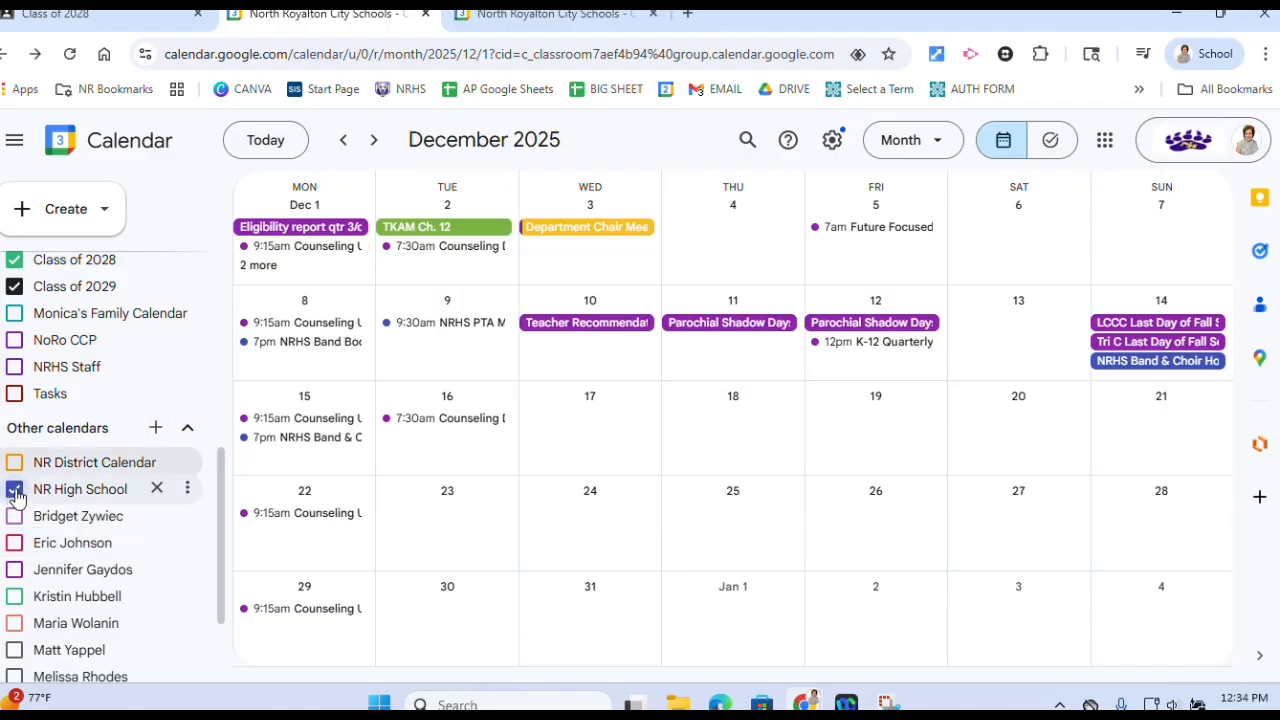
scroll(35, 540, down, 2)
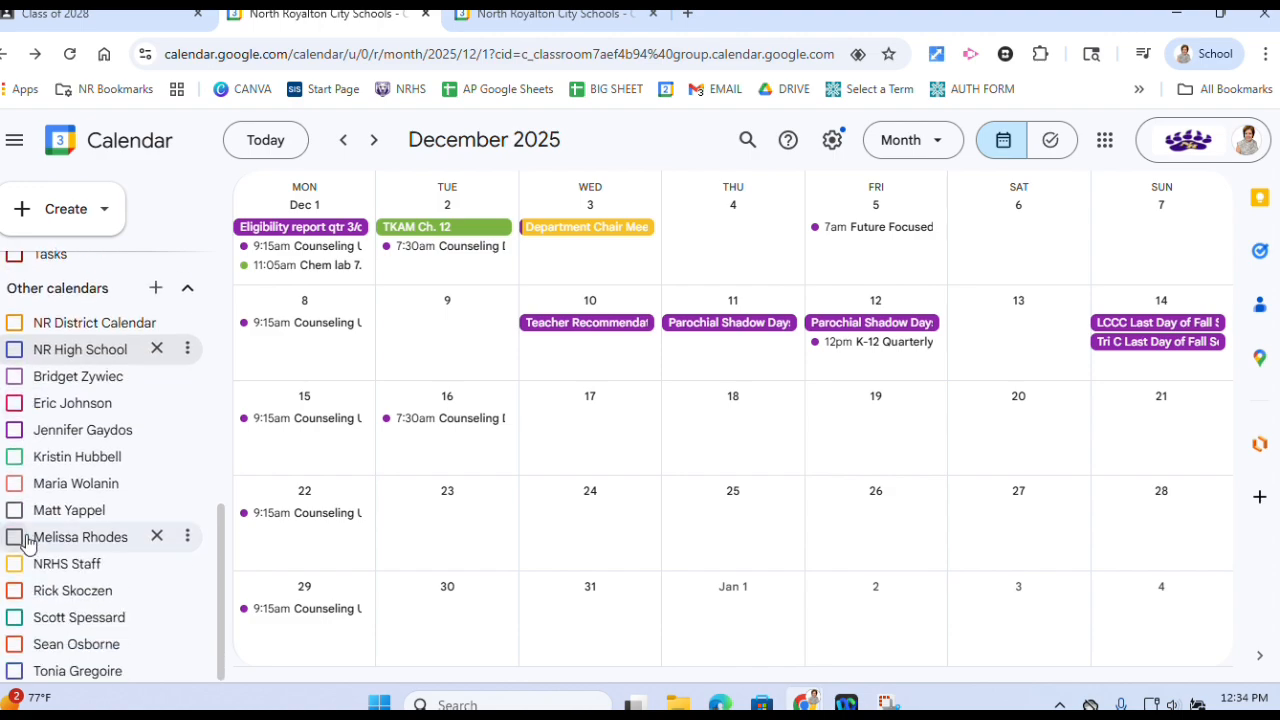
scroll(35, 550, up, 4)
scroll(38, 556, up, 1)
click(30, 491)
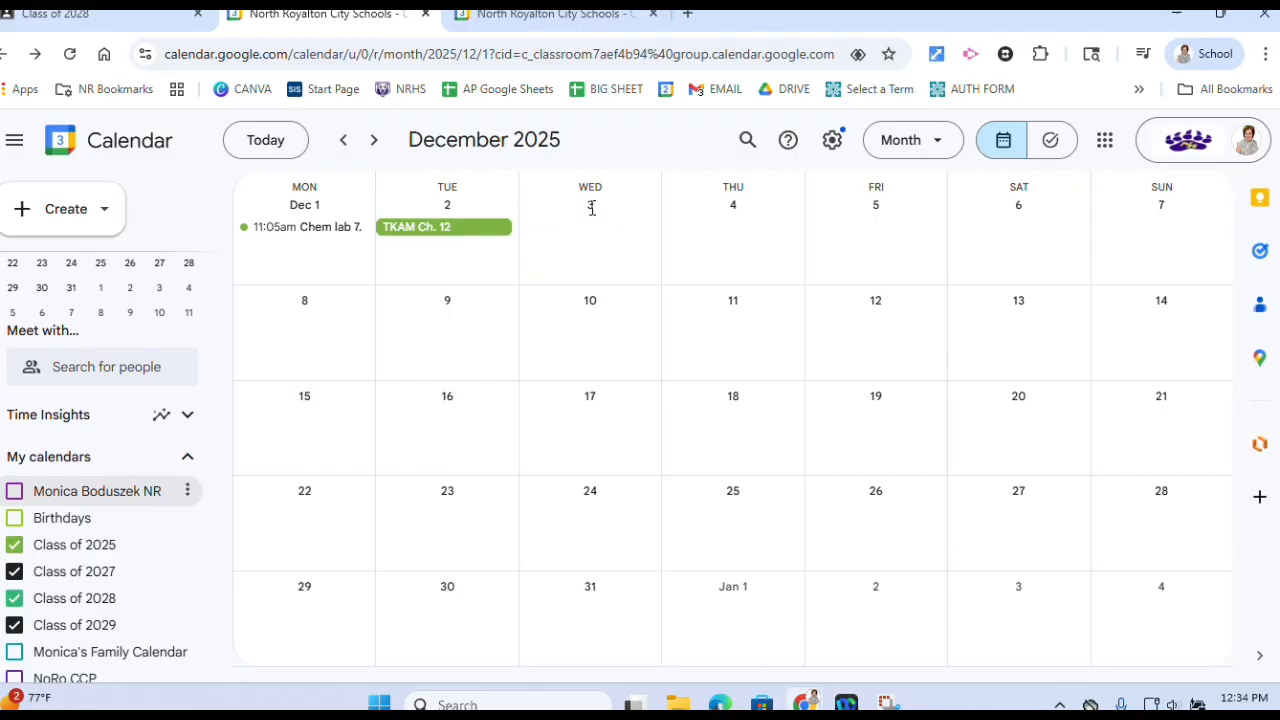
- Start a new event on Thursday, December 4 in the Class of 2025 calendar, titled "Study group TKAM test"
click(734, 206)
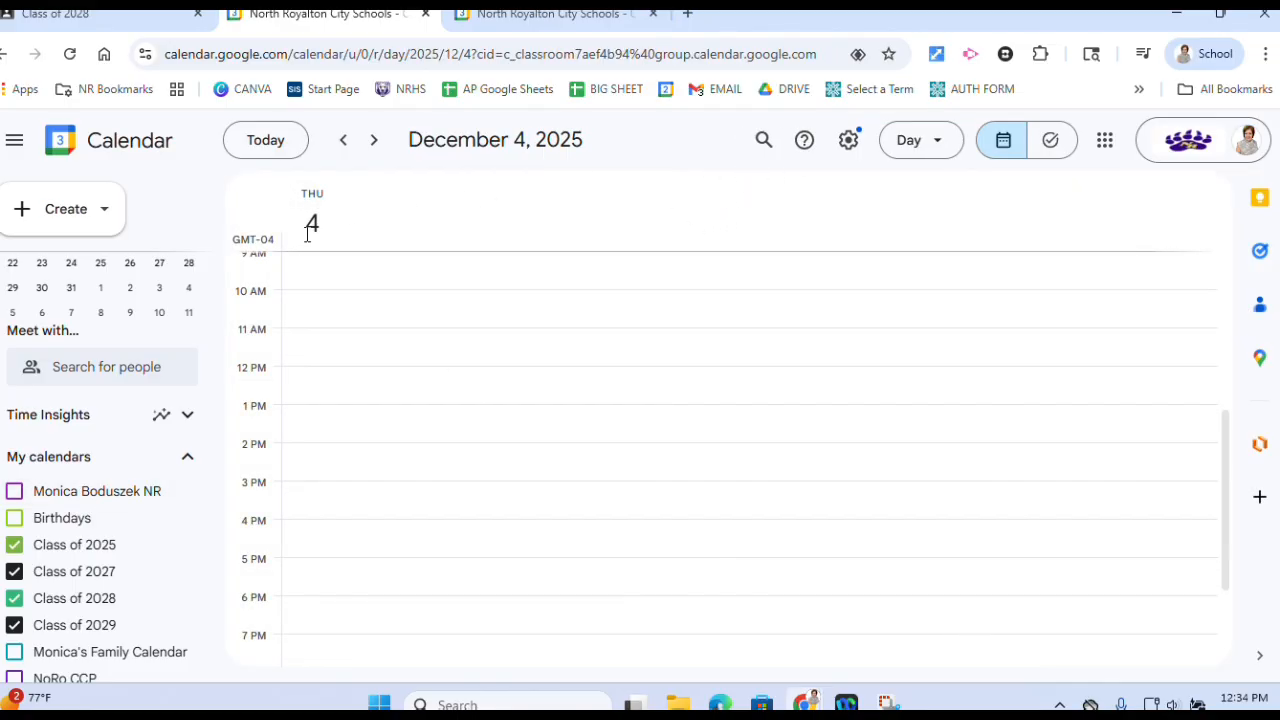
click(54, 217)
click(63, 269)
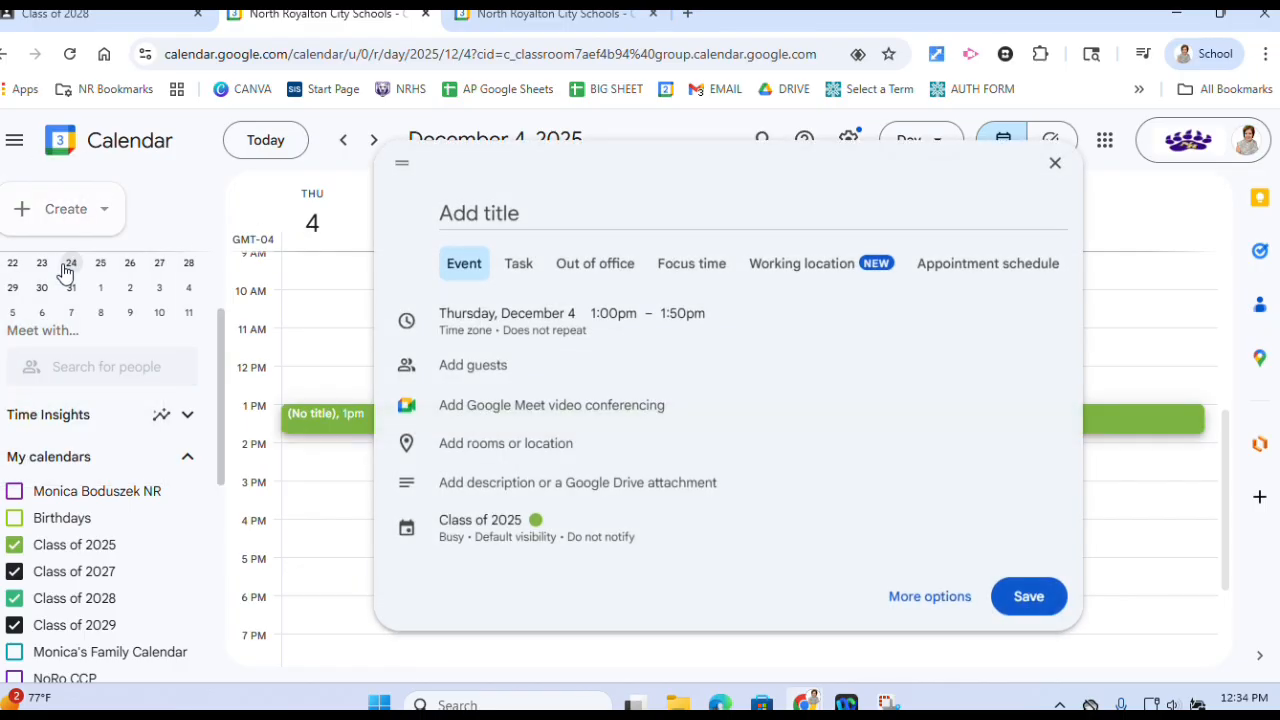
text(Stud)
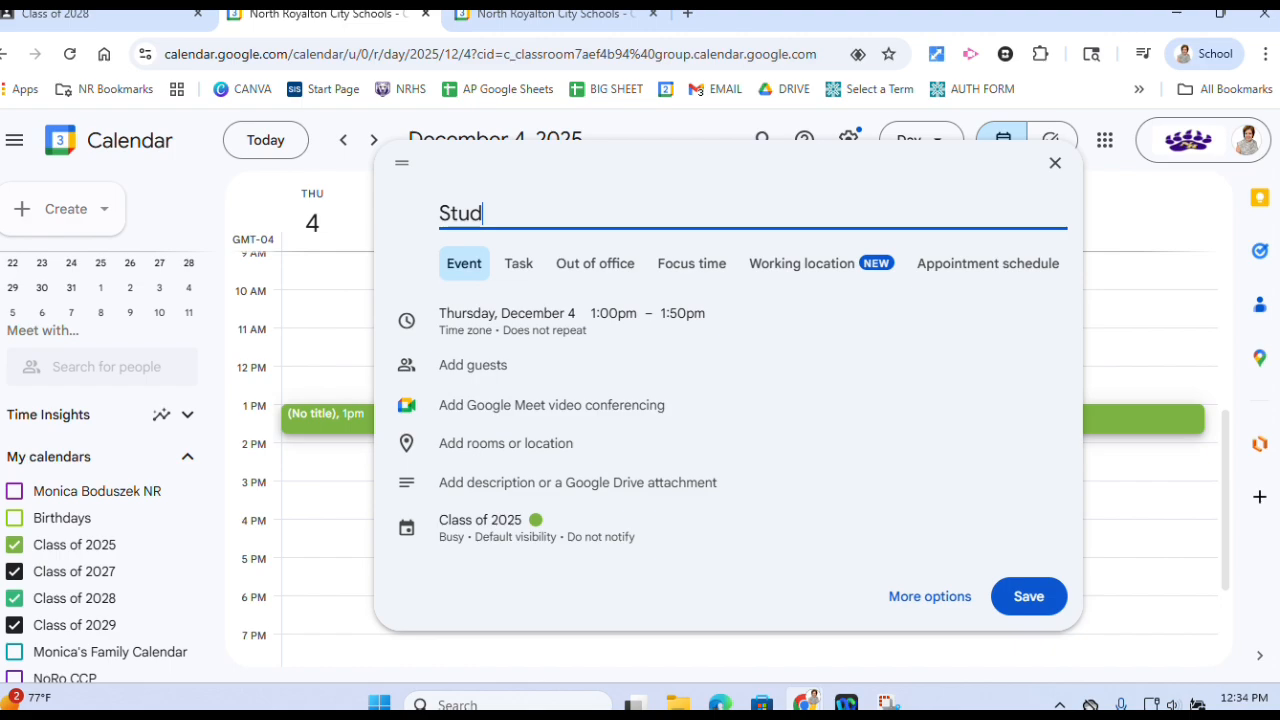
text(y group )
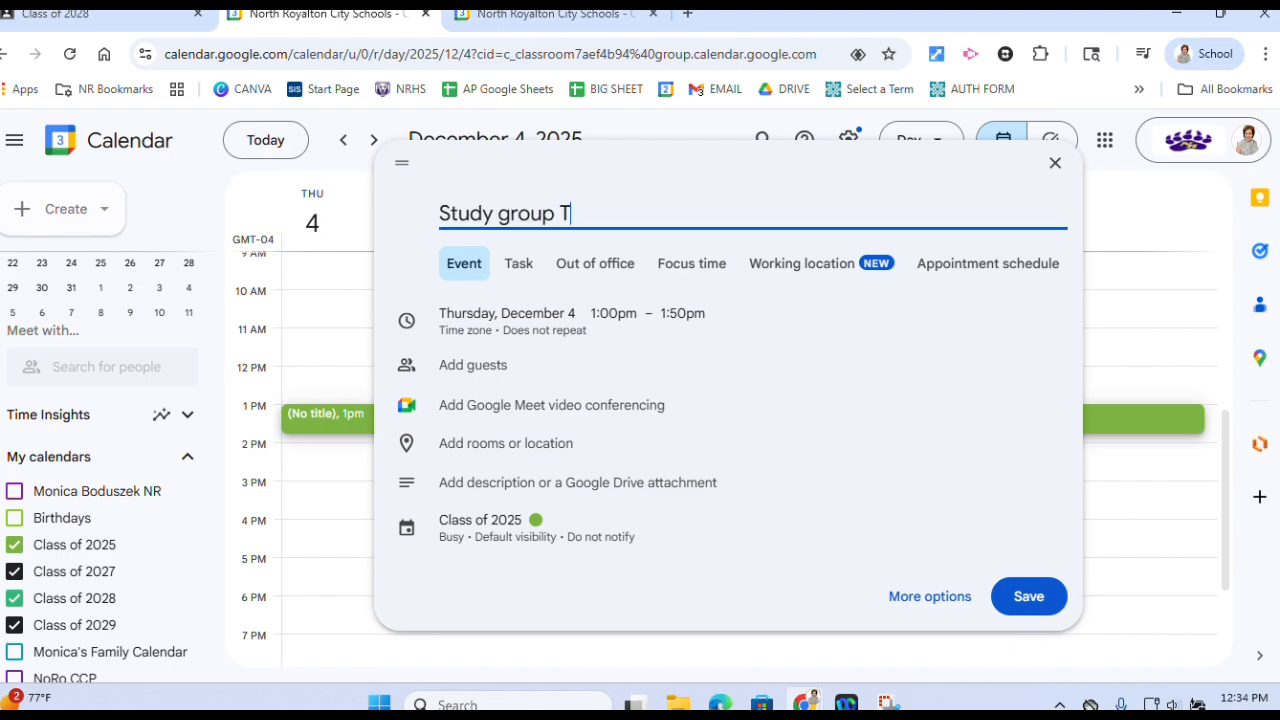
text(TKAM test)
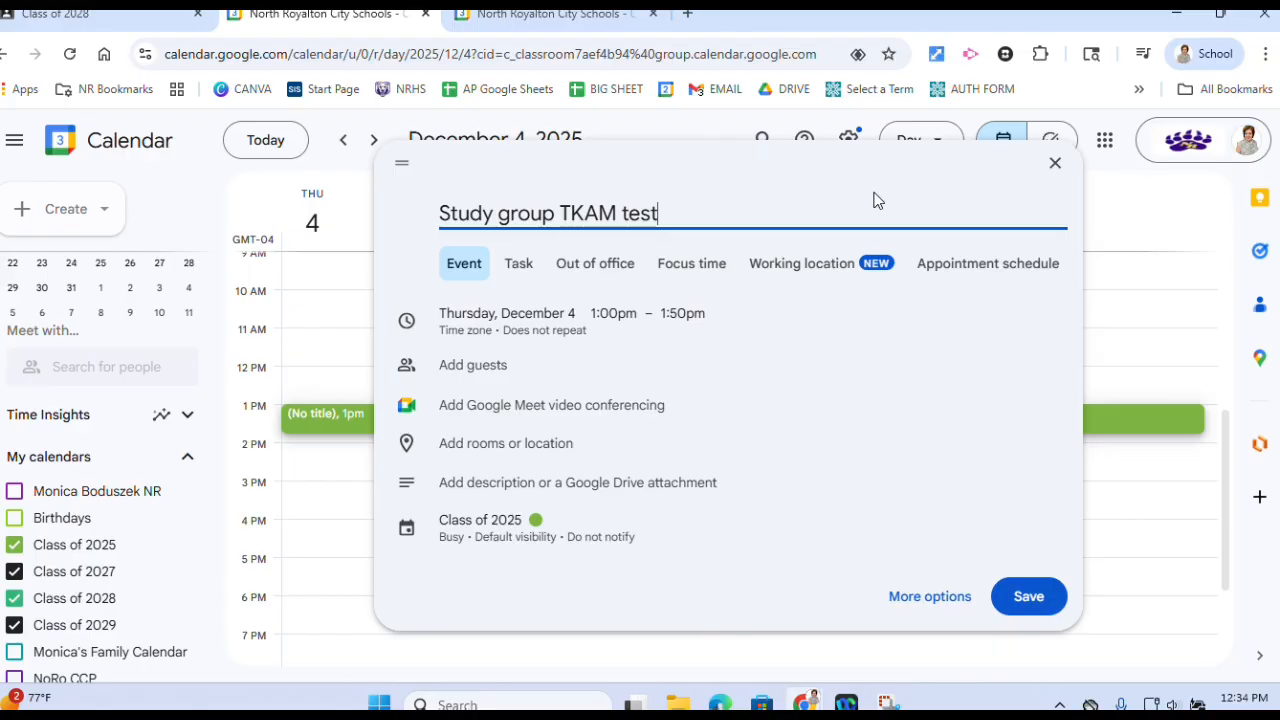
- Set the study group event's time to 7:00pm – 8:20pm and save it
click(605, 322)
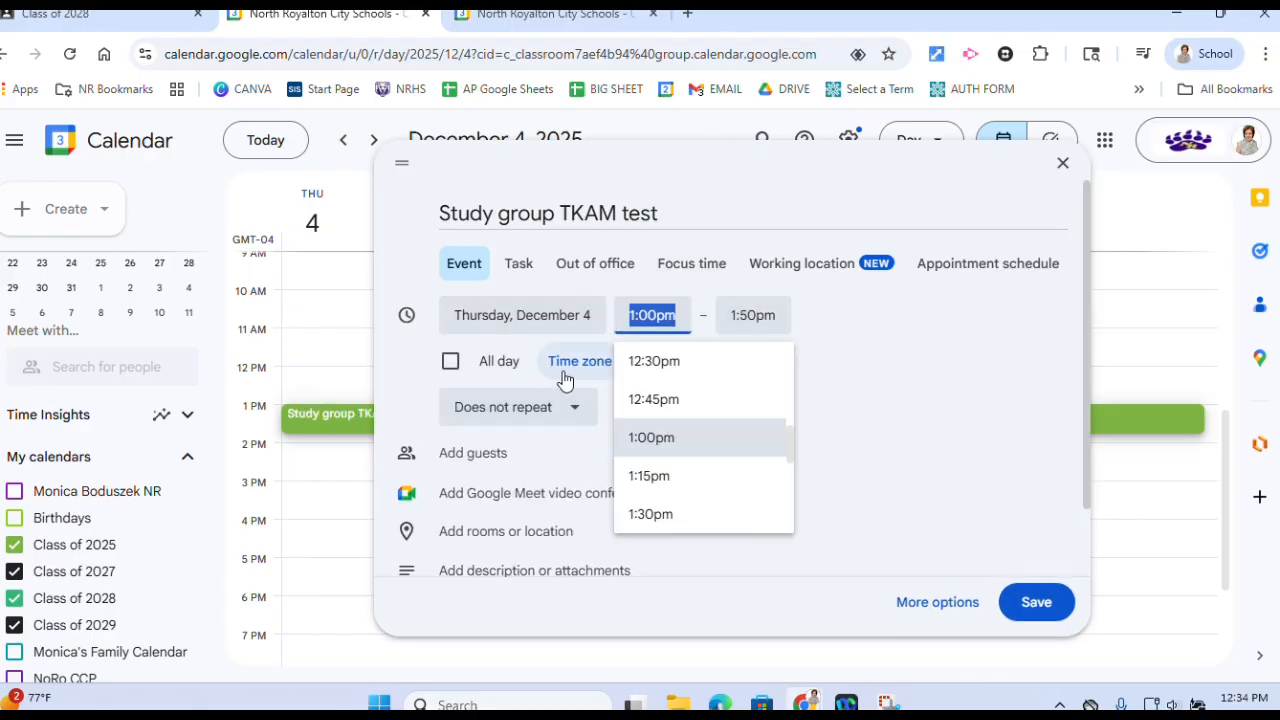
scroll(690, 455, down, 5)
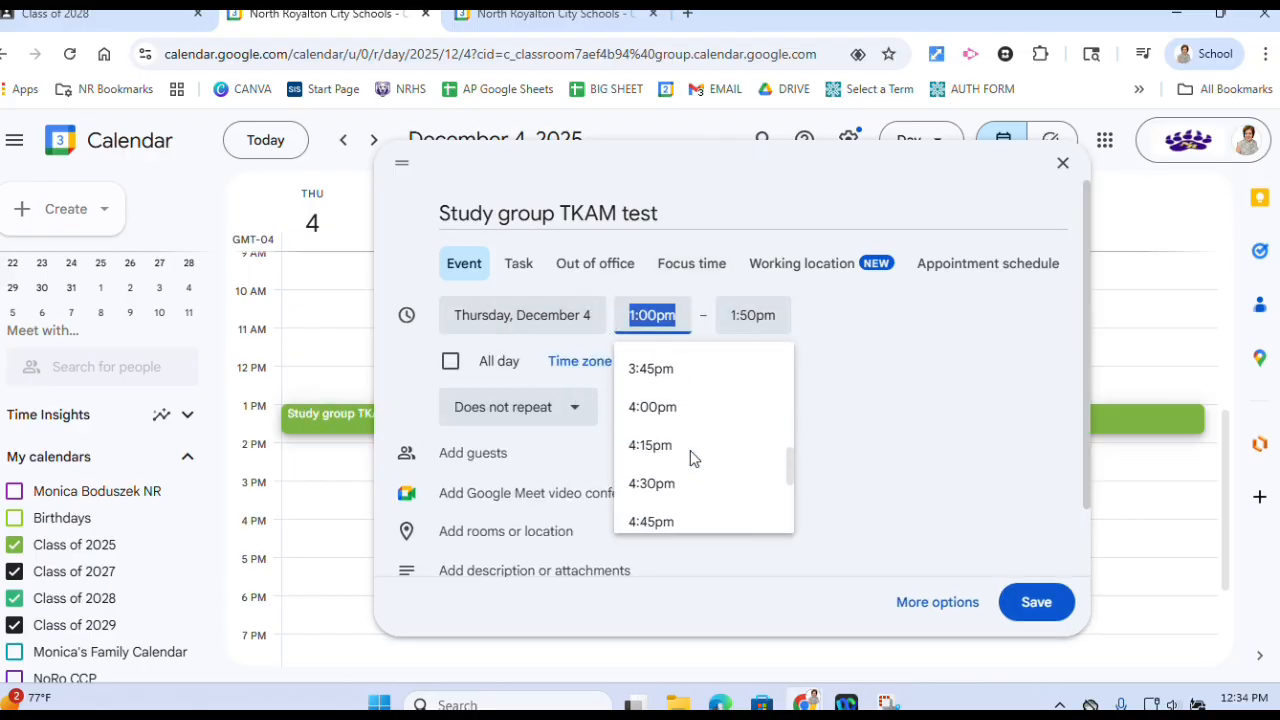
scroll(690, 452, down, 4)
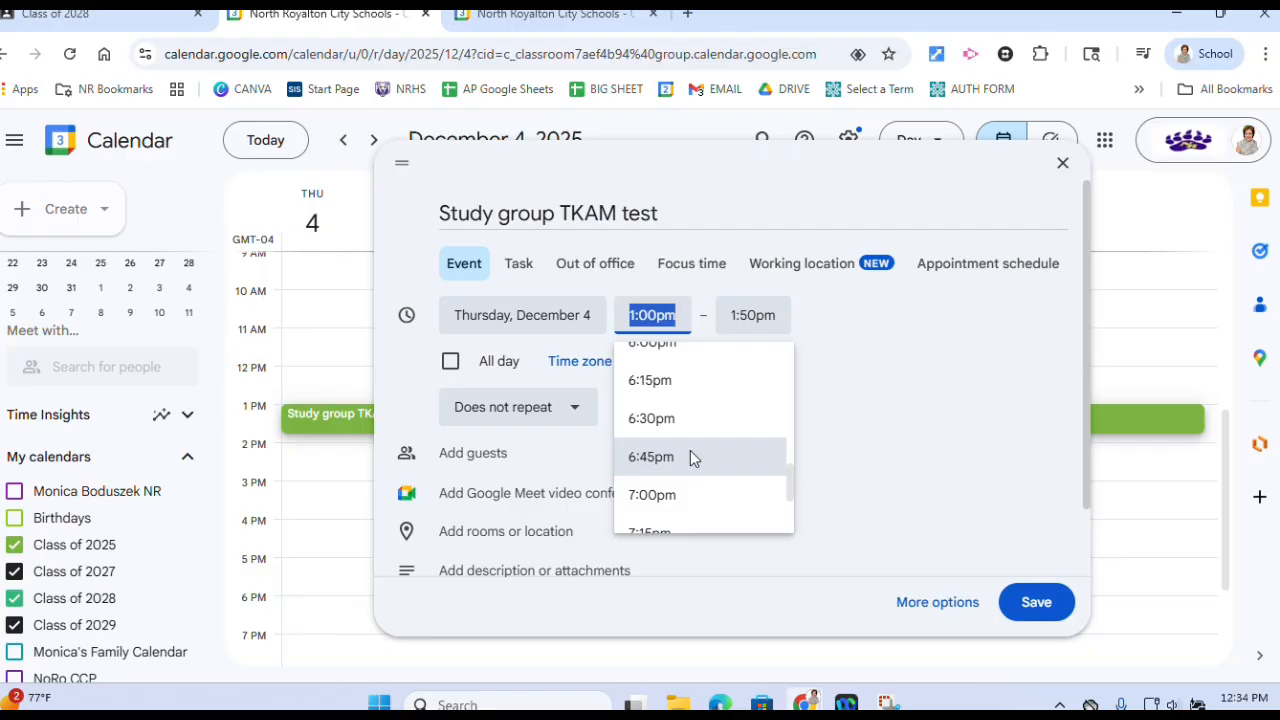
click(686, 494)
click(757, 316)
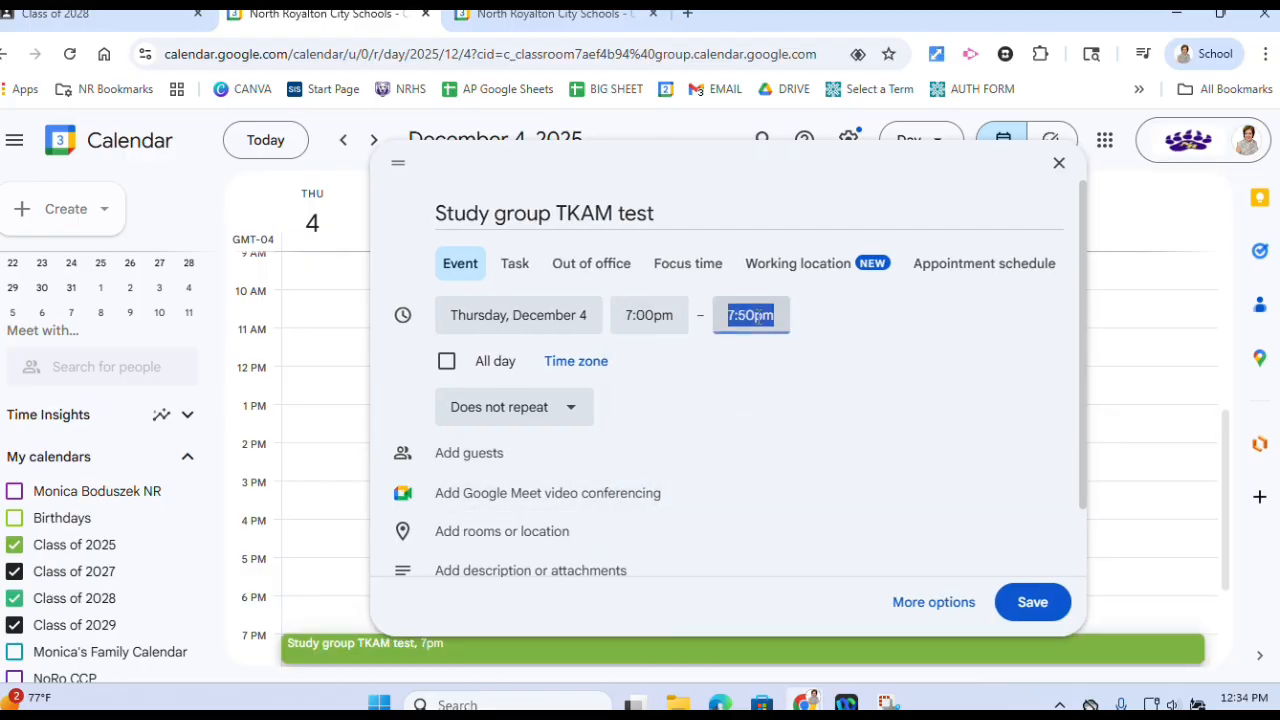
click(777, 474)
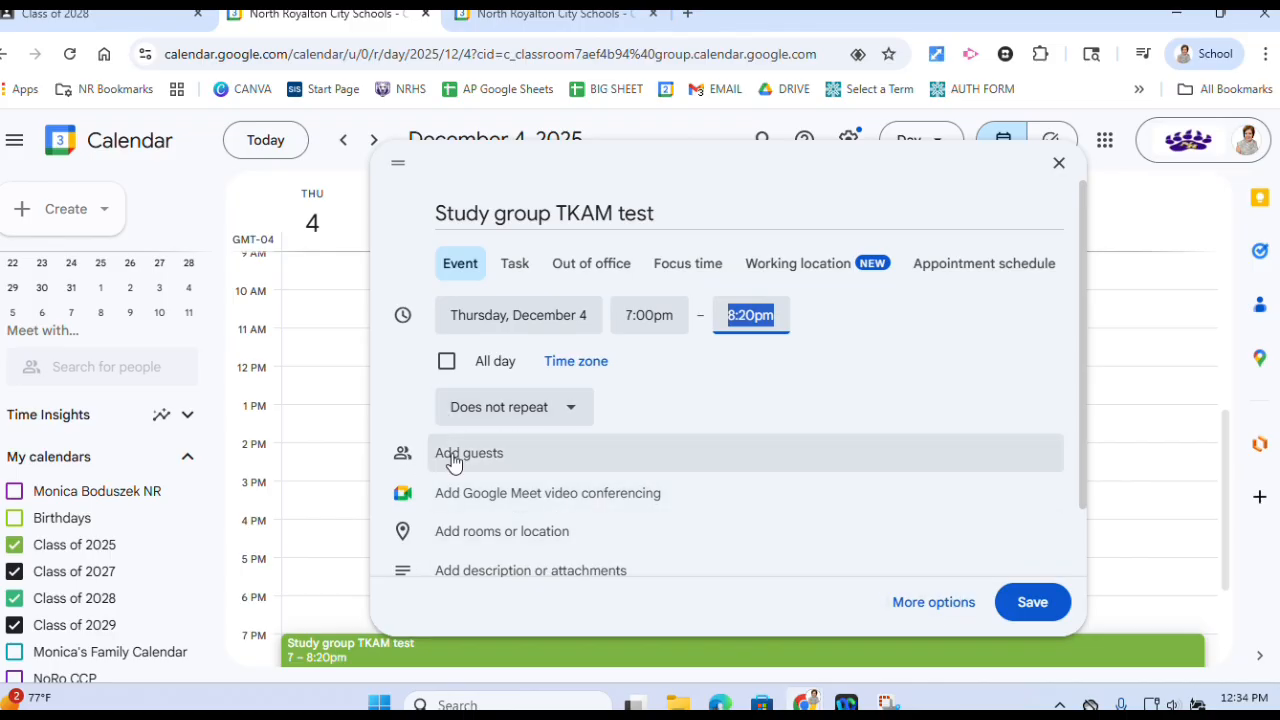
click(1040, 607)
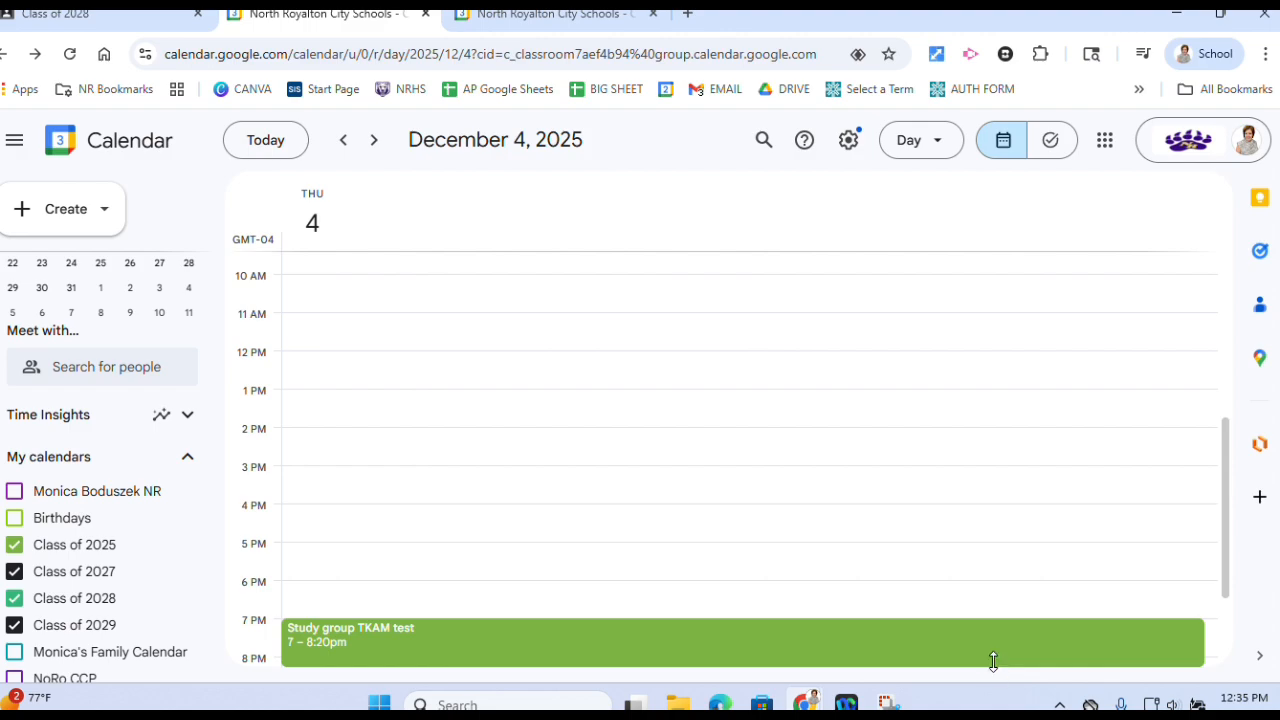
- Start another new event on December 4 titled "Work (Dunkin)"
click(40, 222)
click(52, 268)
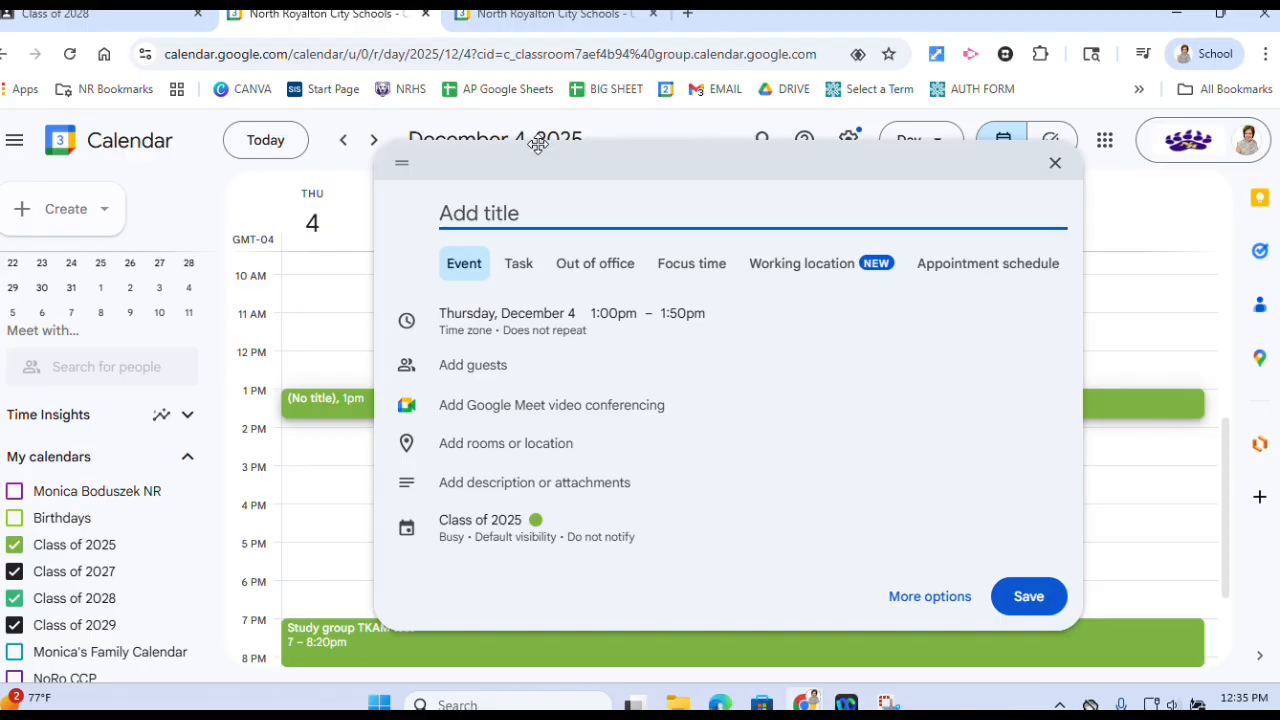
text(Work)
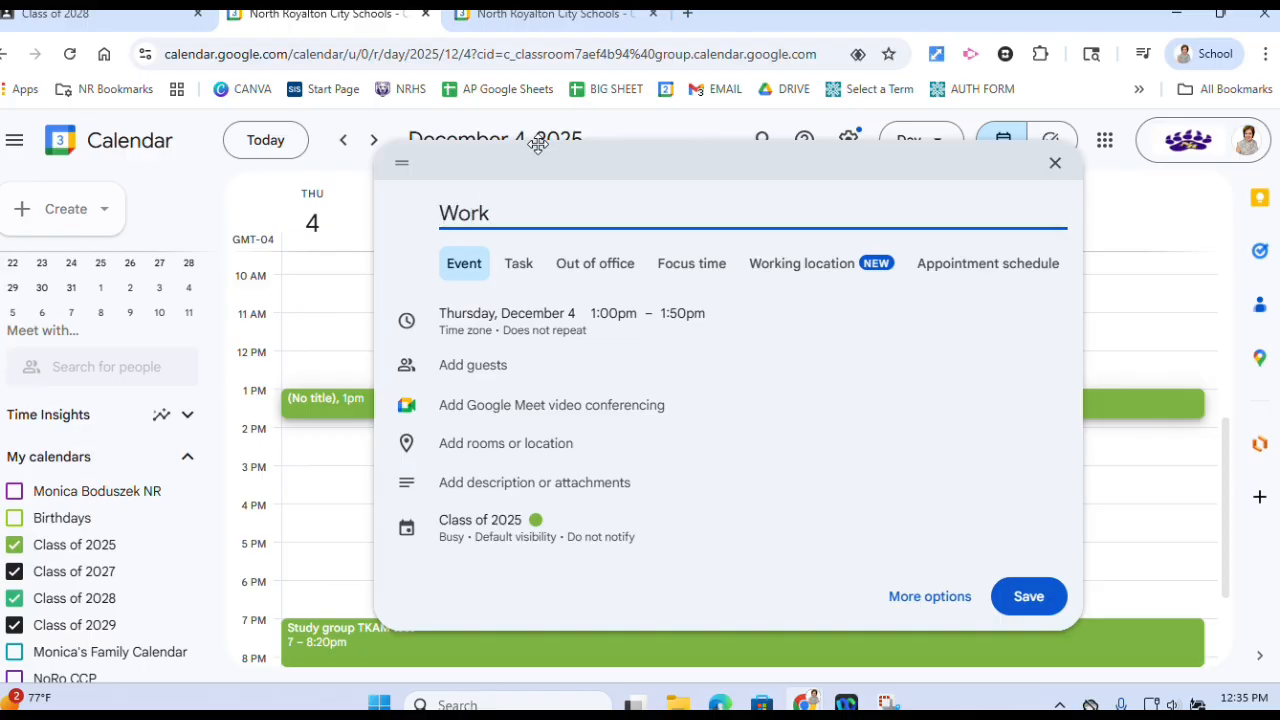
text( (Dunkin)
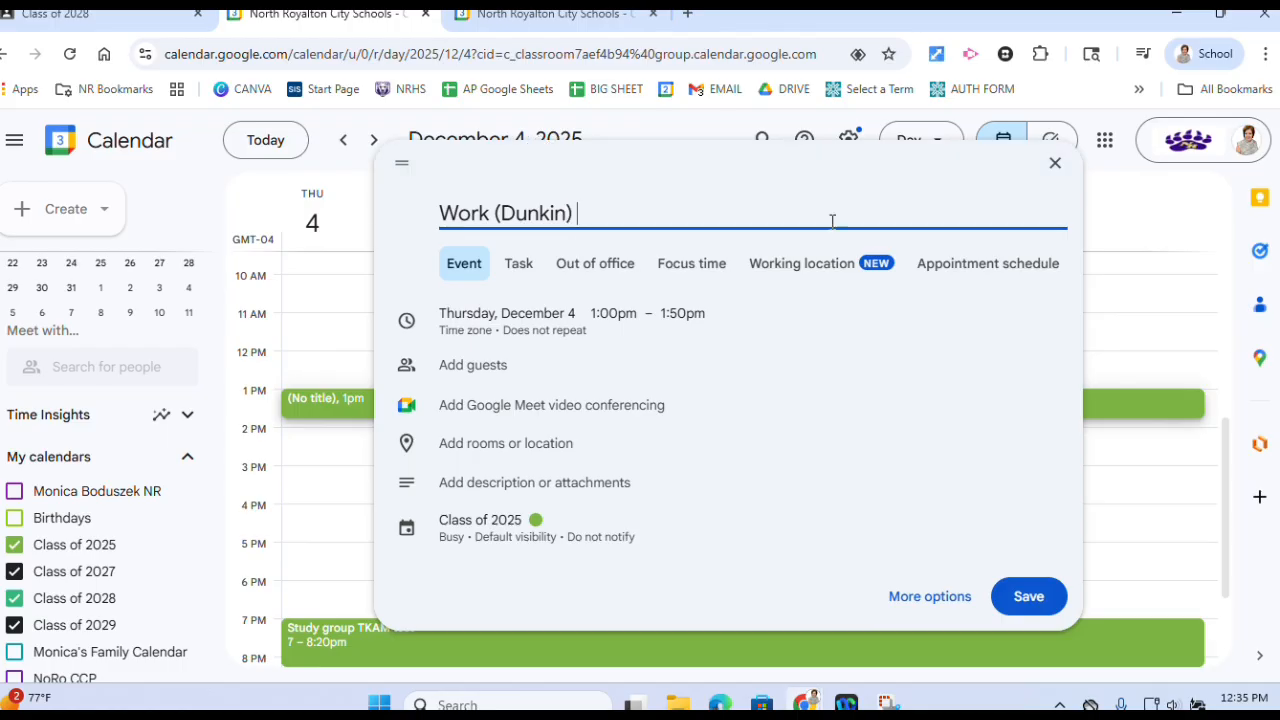
- Set the Work (Dunkin) event's time to 3:00pm – 6:45pm and save it
click(624, 328)
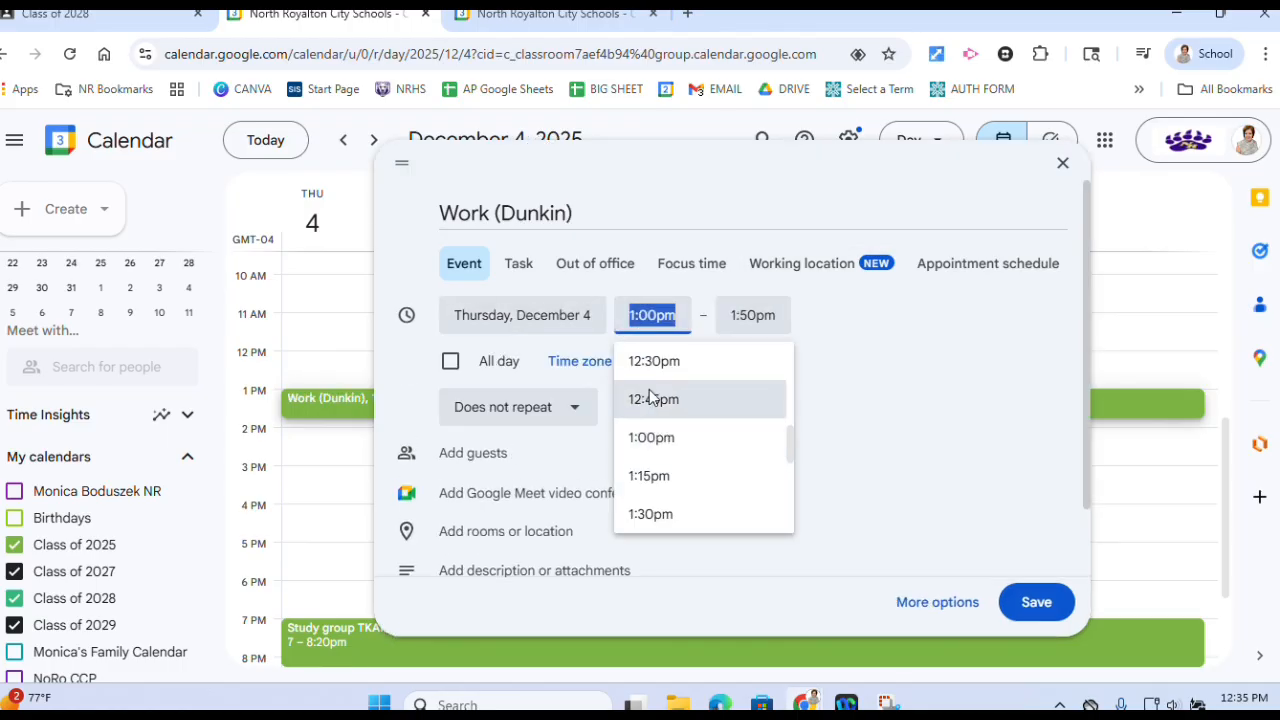
scroll(645, 345, down, 1)
text(3:00)
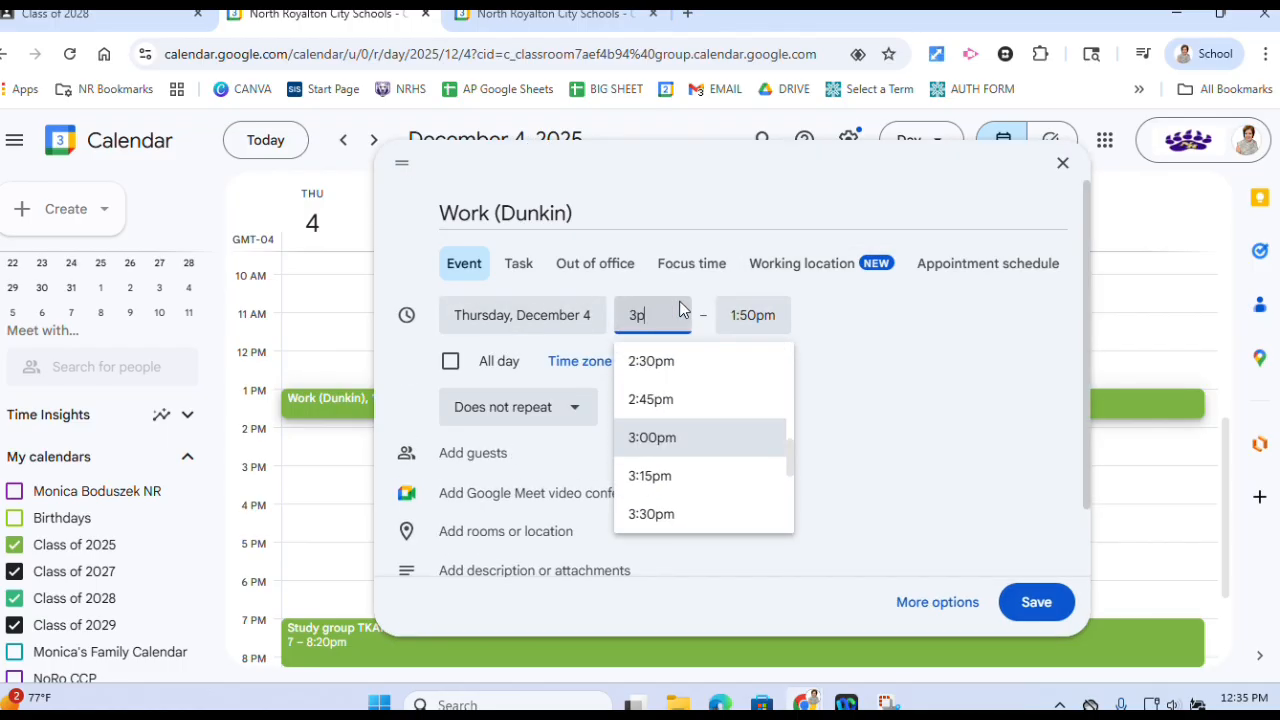
text(pm)
key(Tab)
text(645)
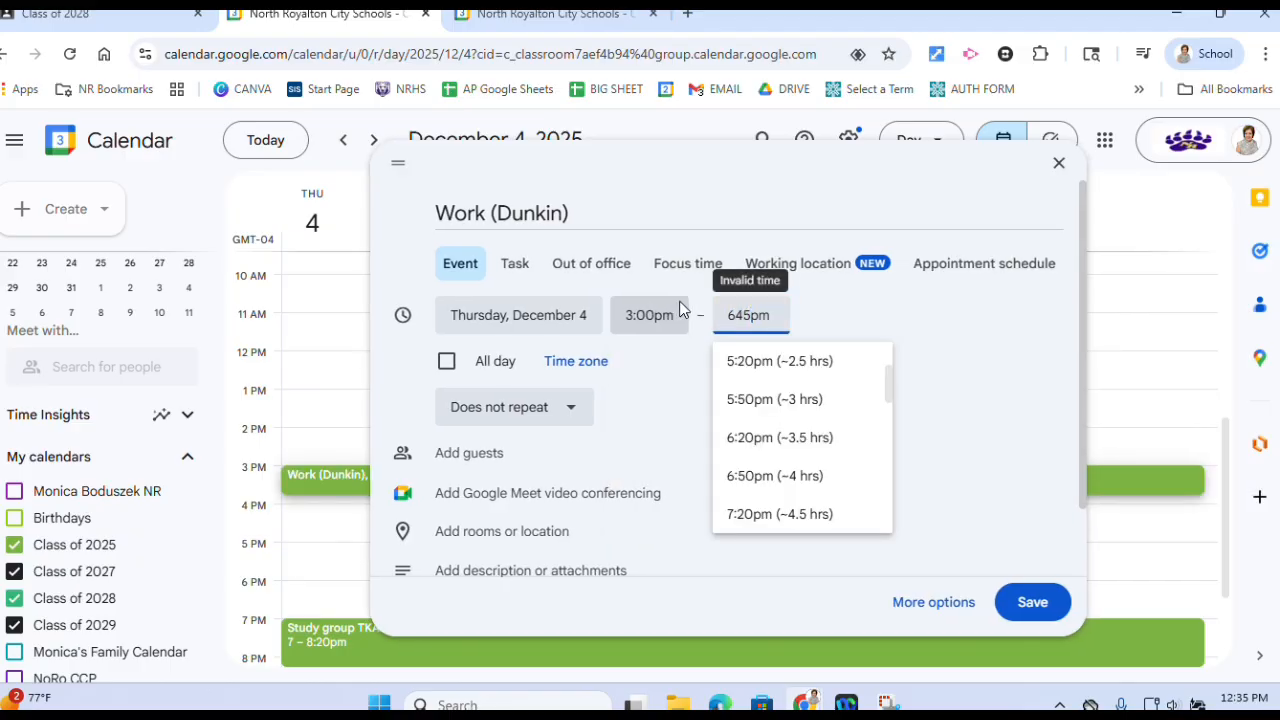
click(1030, 604)
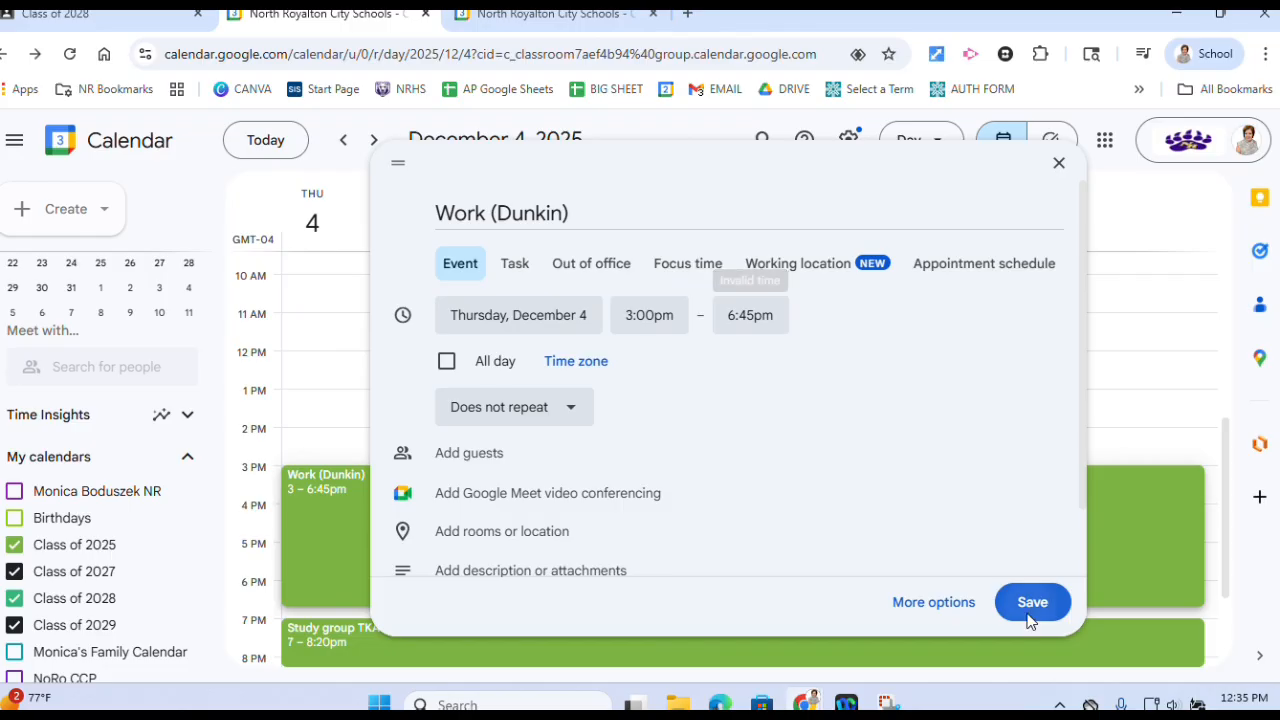
click(1031, 603)
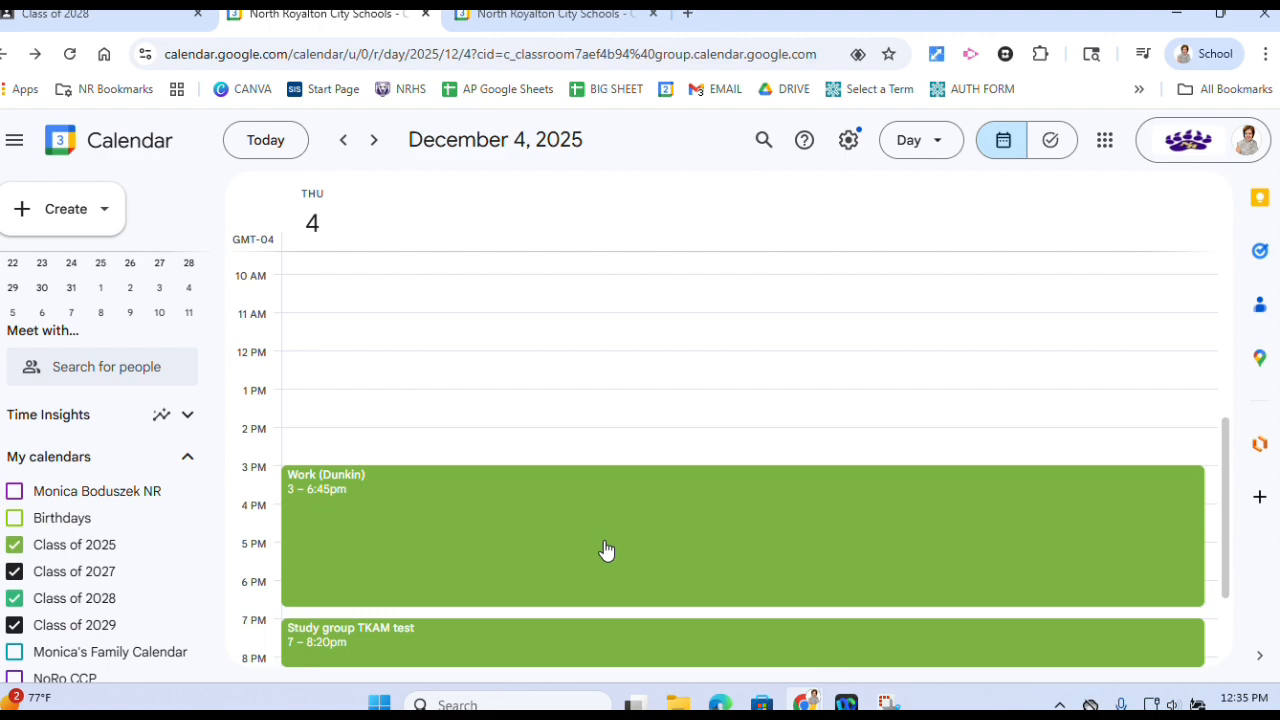
- Change the Work (Dunkin) event on December 4 to an all-day event and save it
click(535, 530)
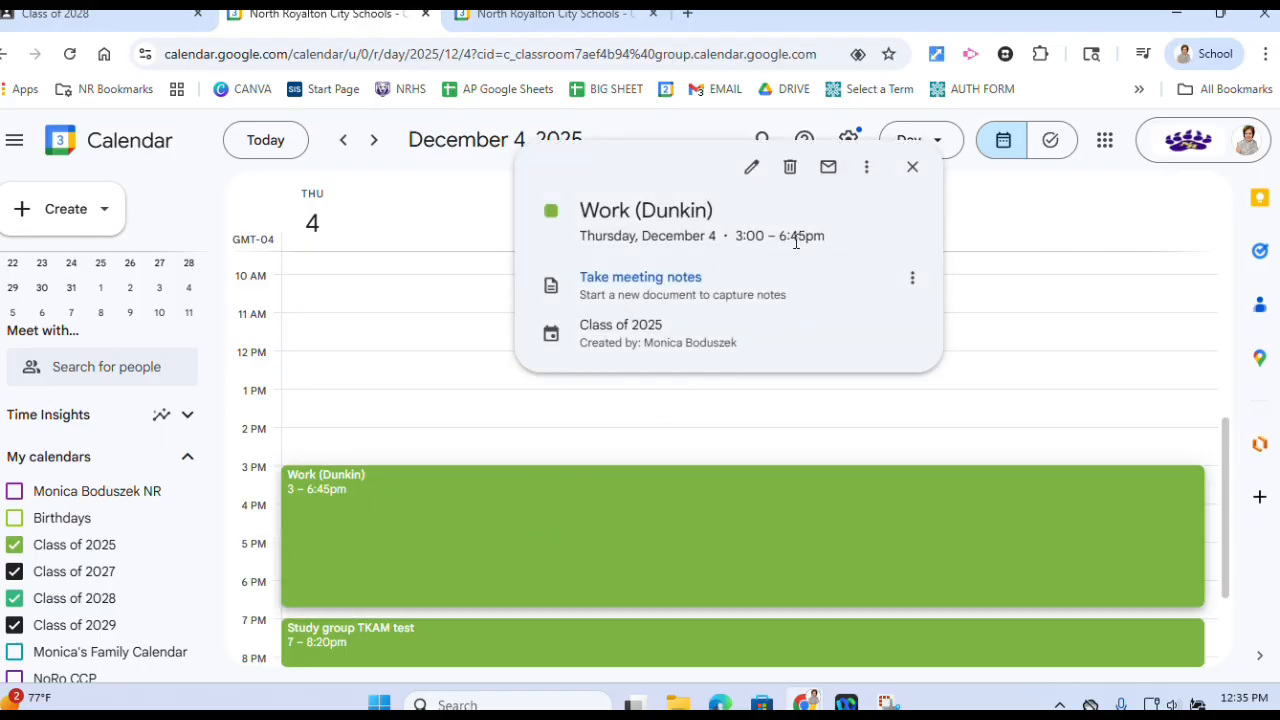
click(752, 167)
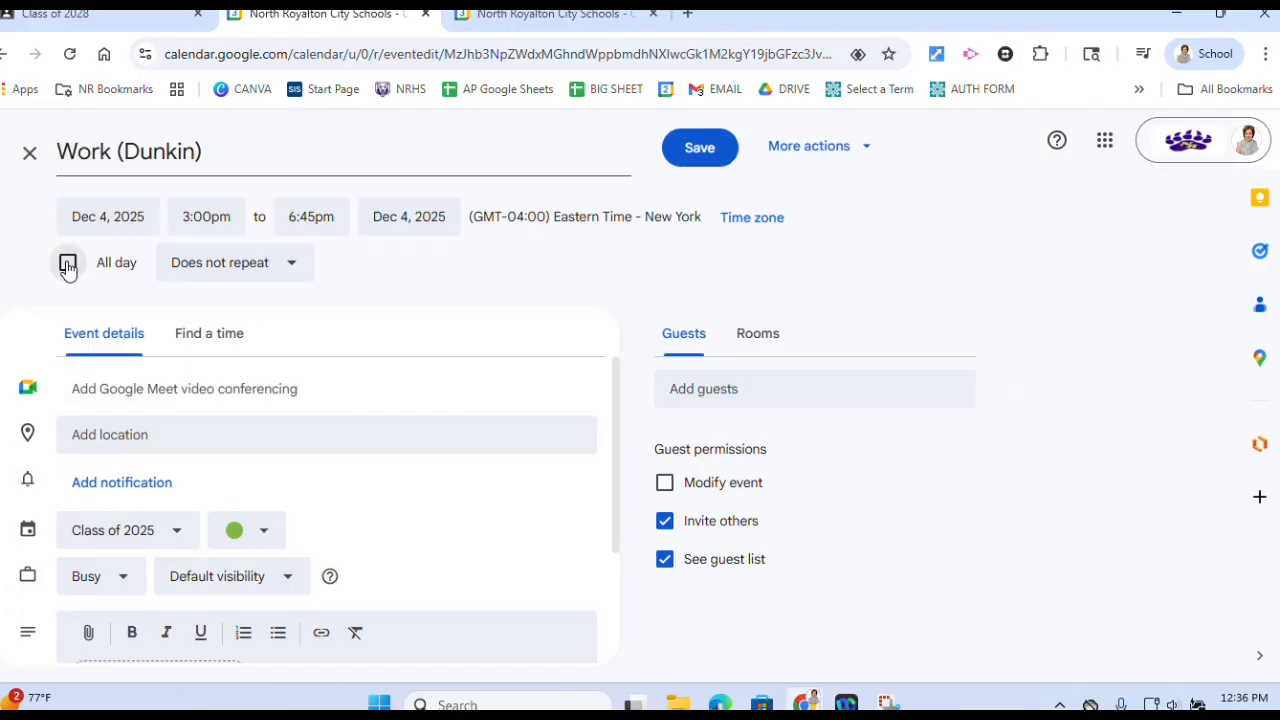
click(67, 263)
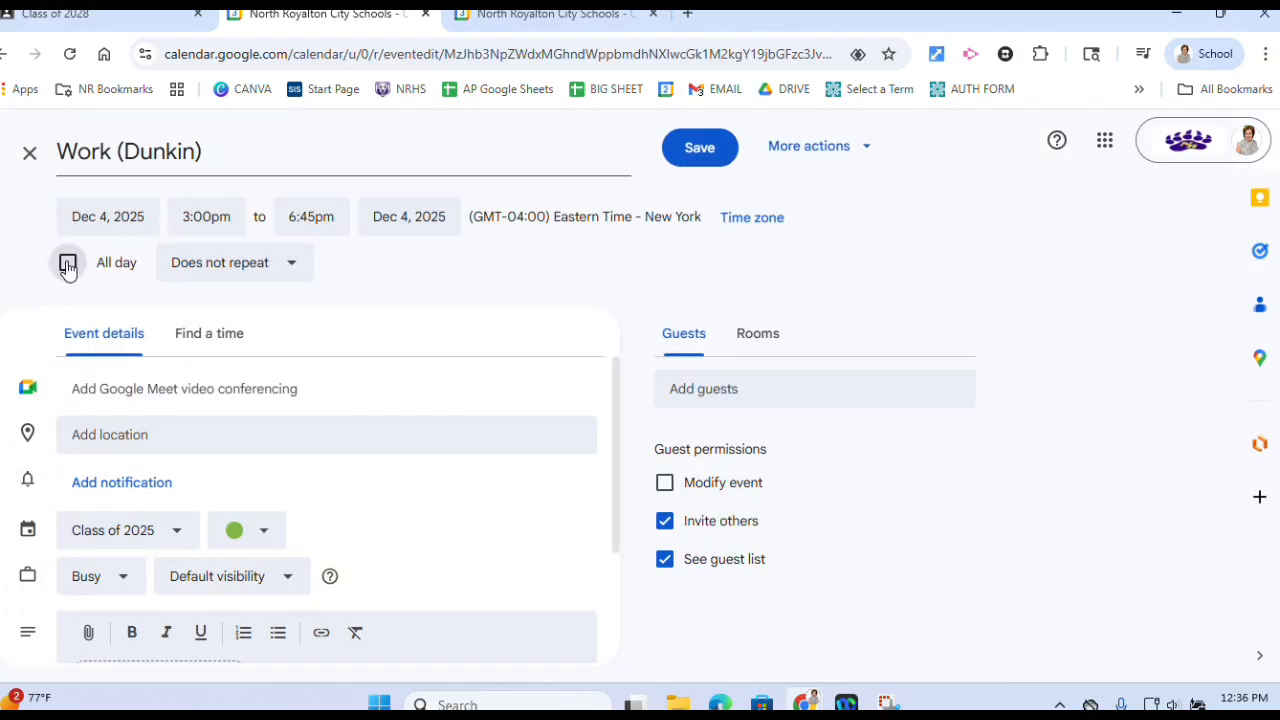
click(700, 148)
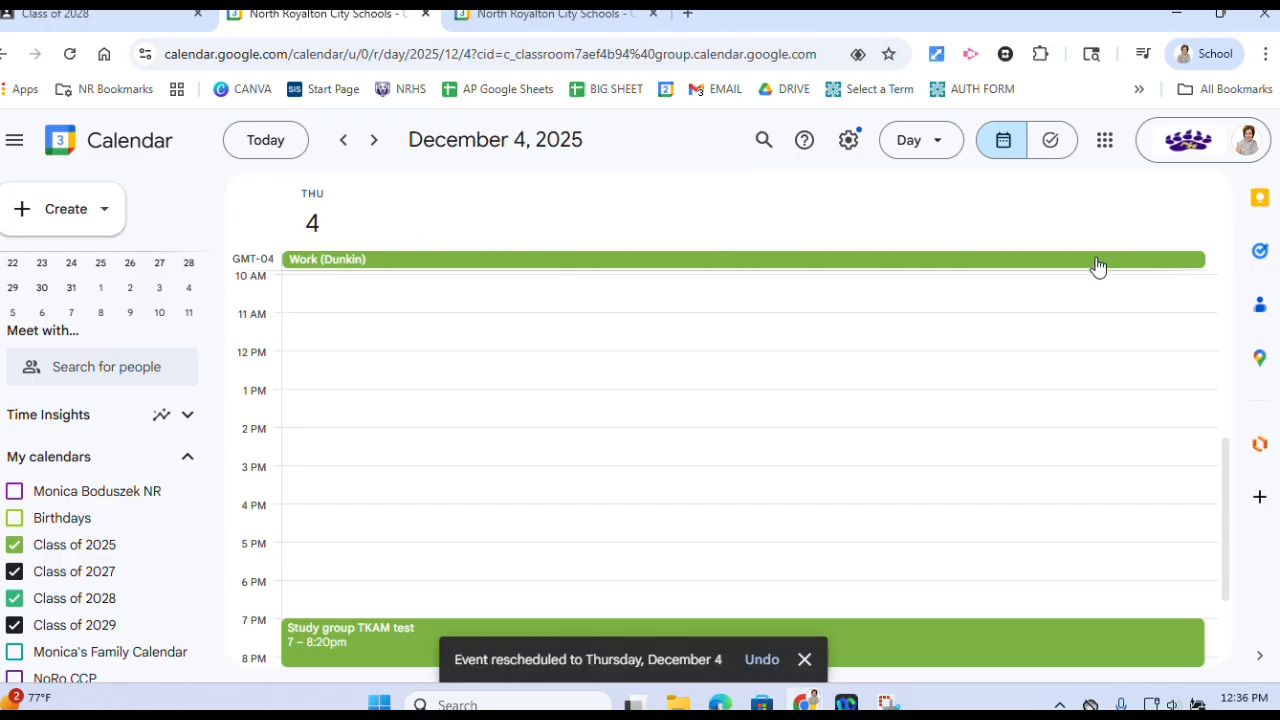
- Retitle the study group event "Study group TKAM test 7pm-820pm", make it an all-day event and save it
click(1016, 648)
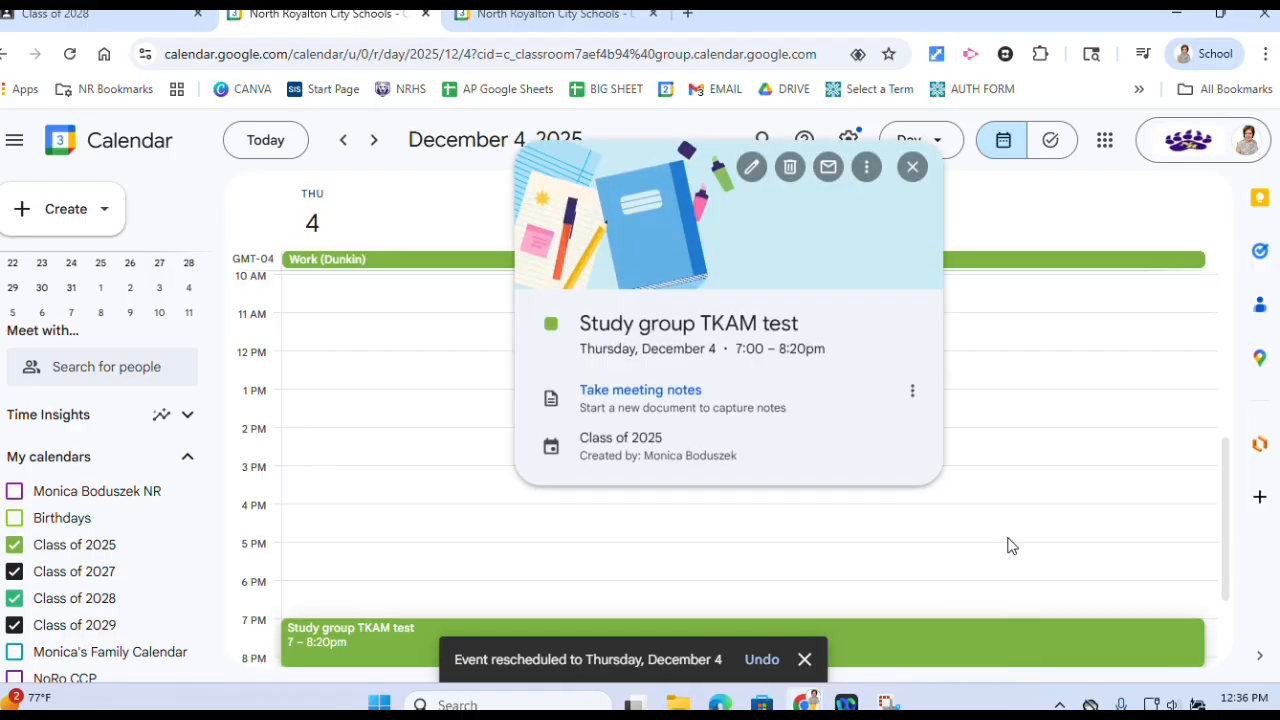
click(751, 165)
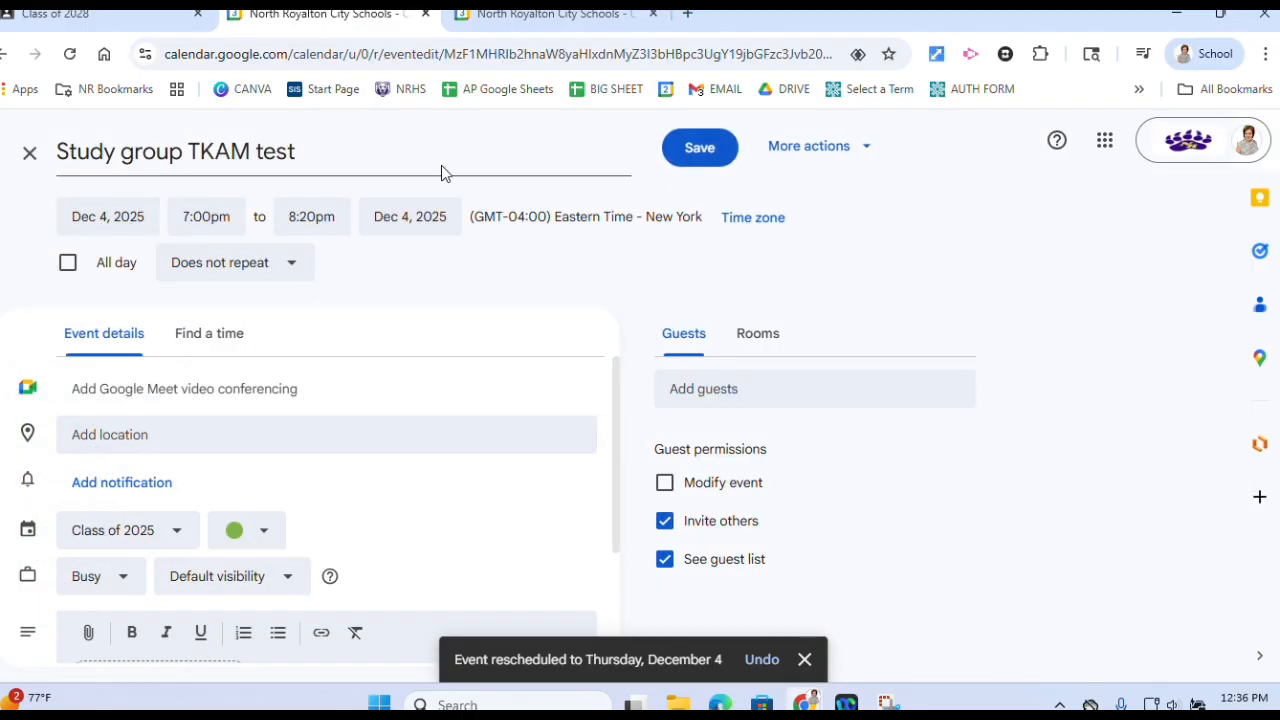
click(406, 142)
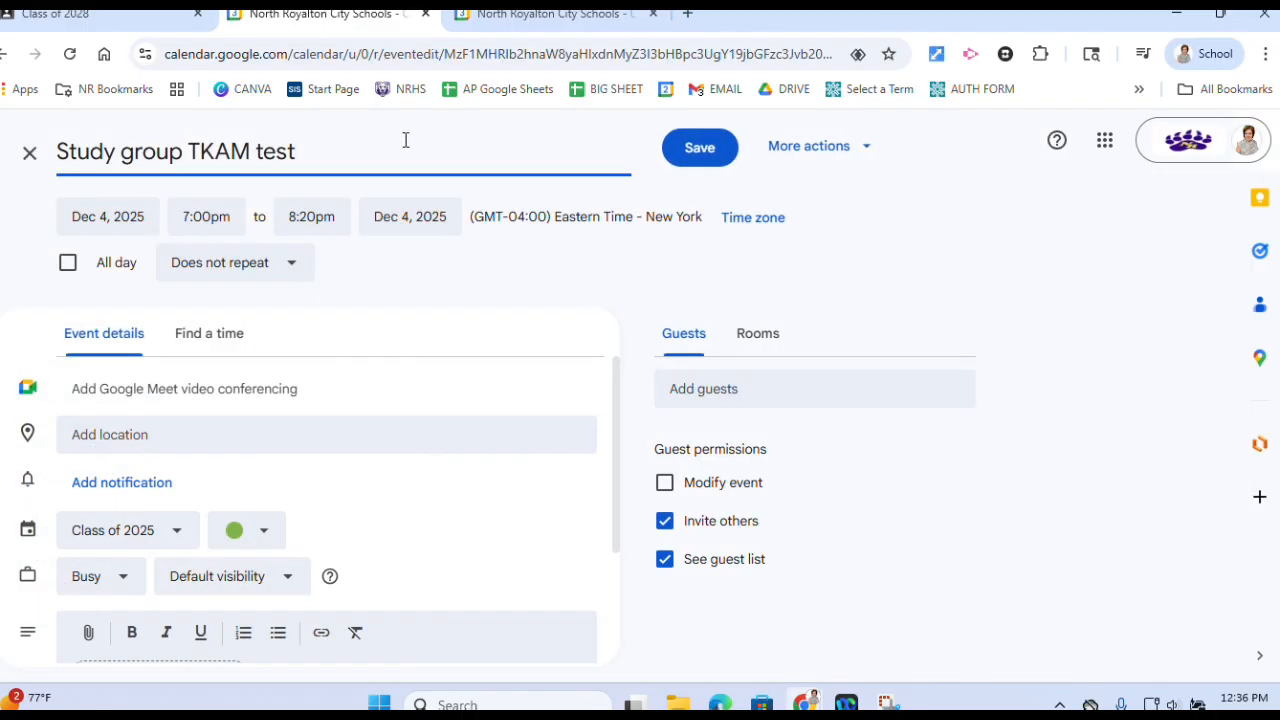
text(7pm-820pm)
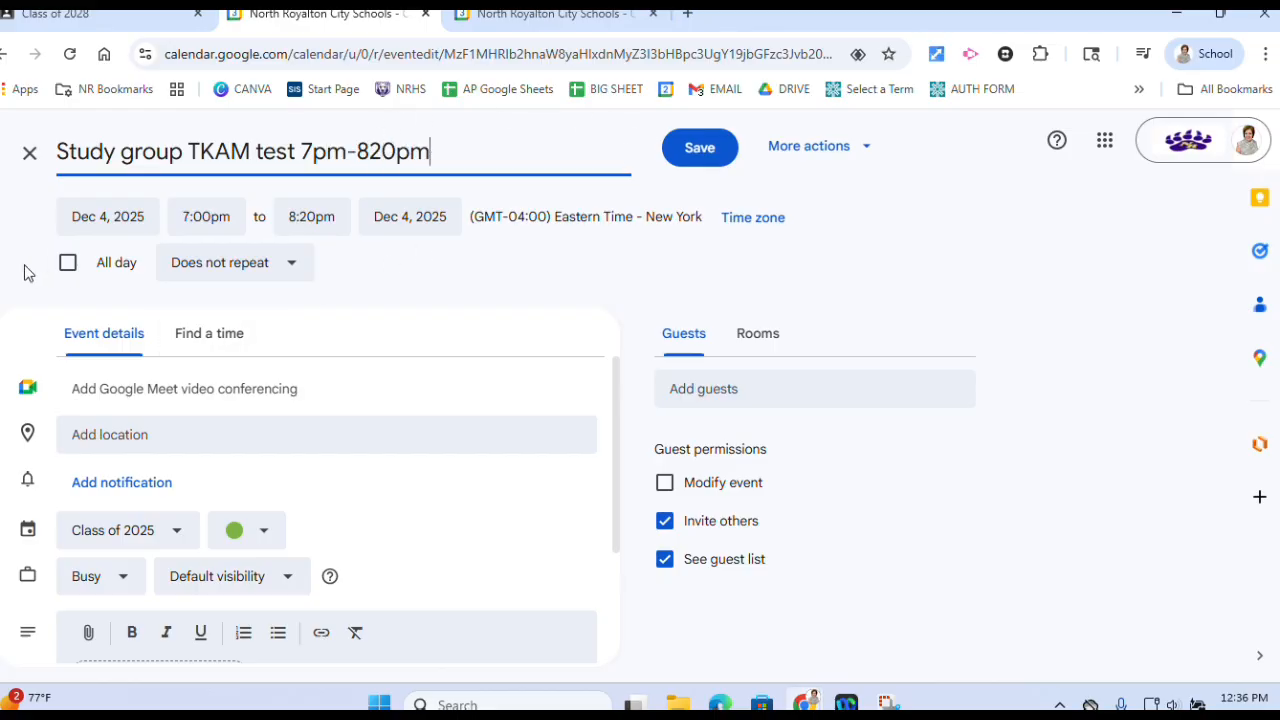
click(67, 263)
click(685, 160)
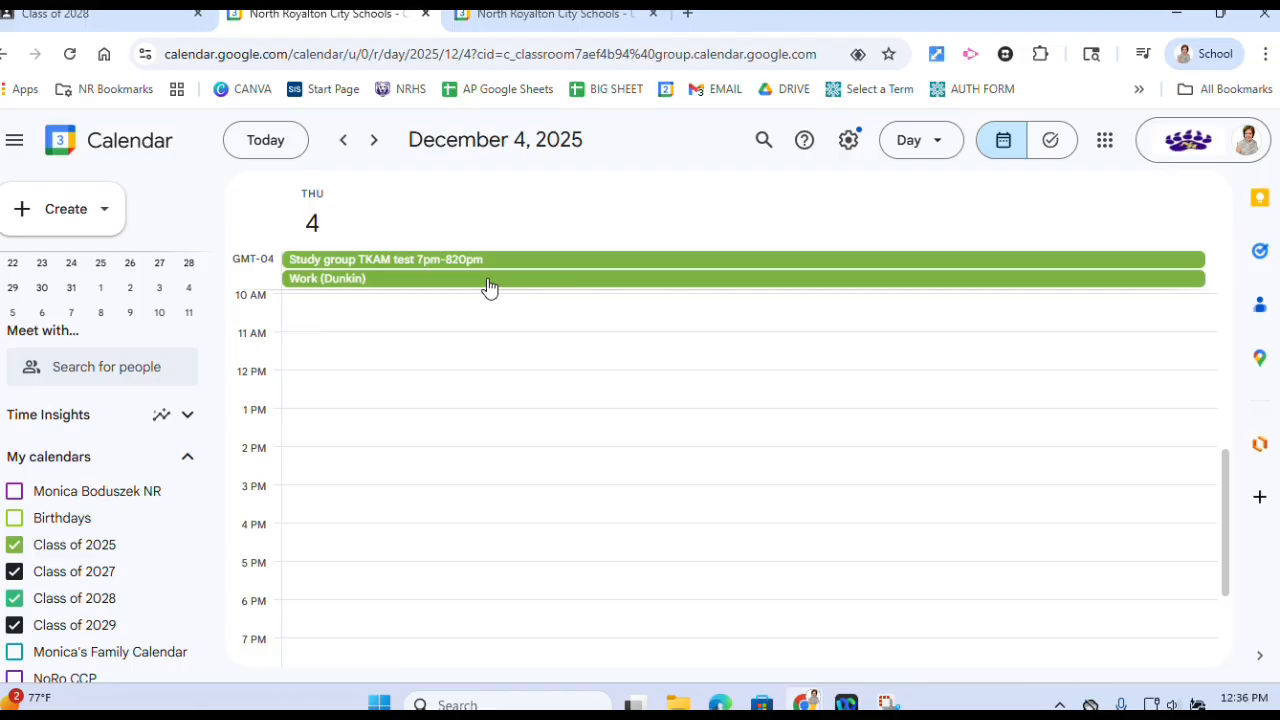
- Start a new event titled "Dunkin for" plus the person's first name, dated Friday, December 5
click(53, 224)
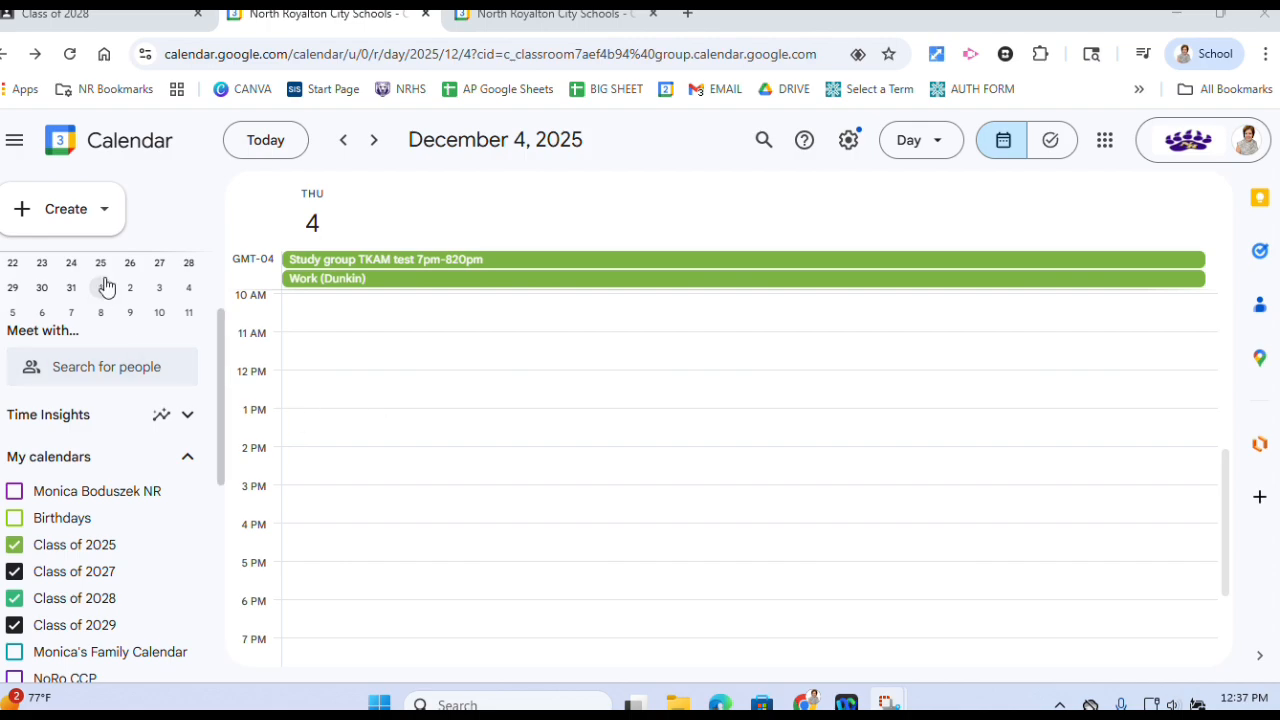
click(73, 224)
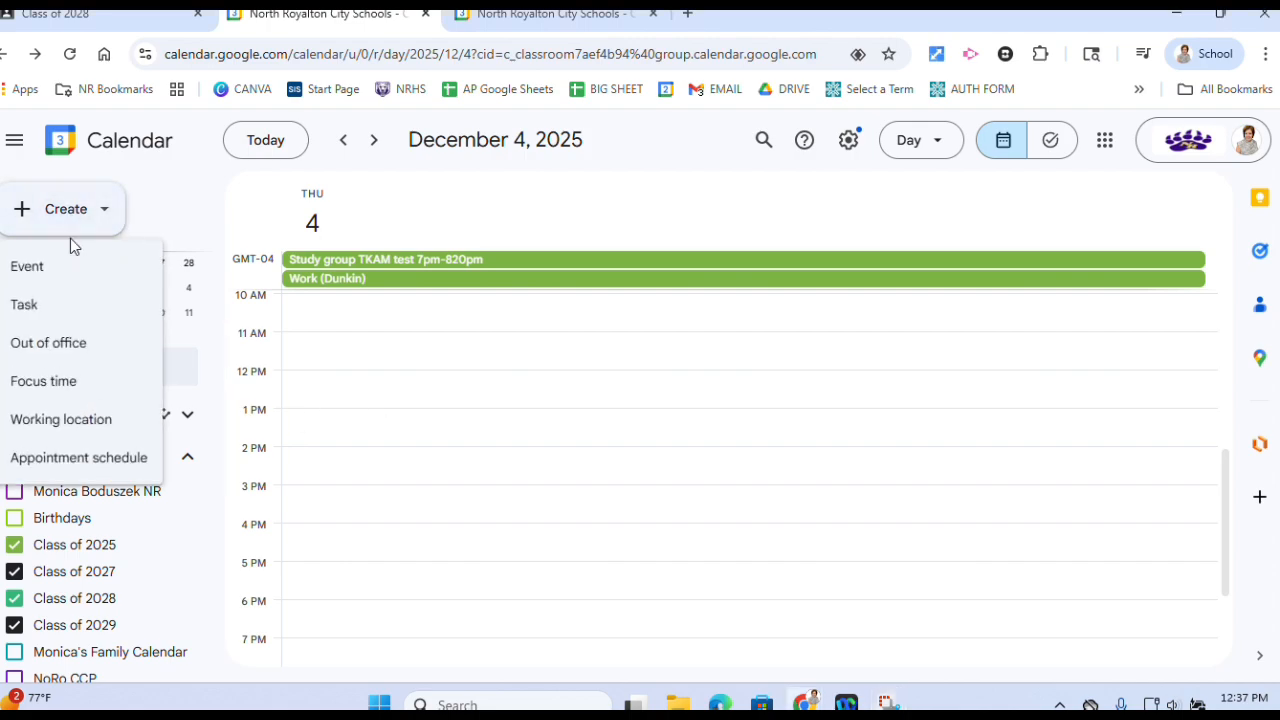
click(66, 275)
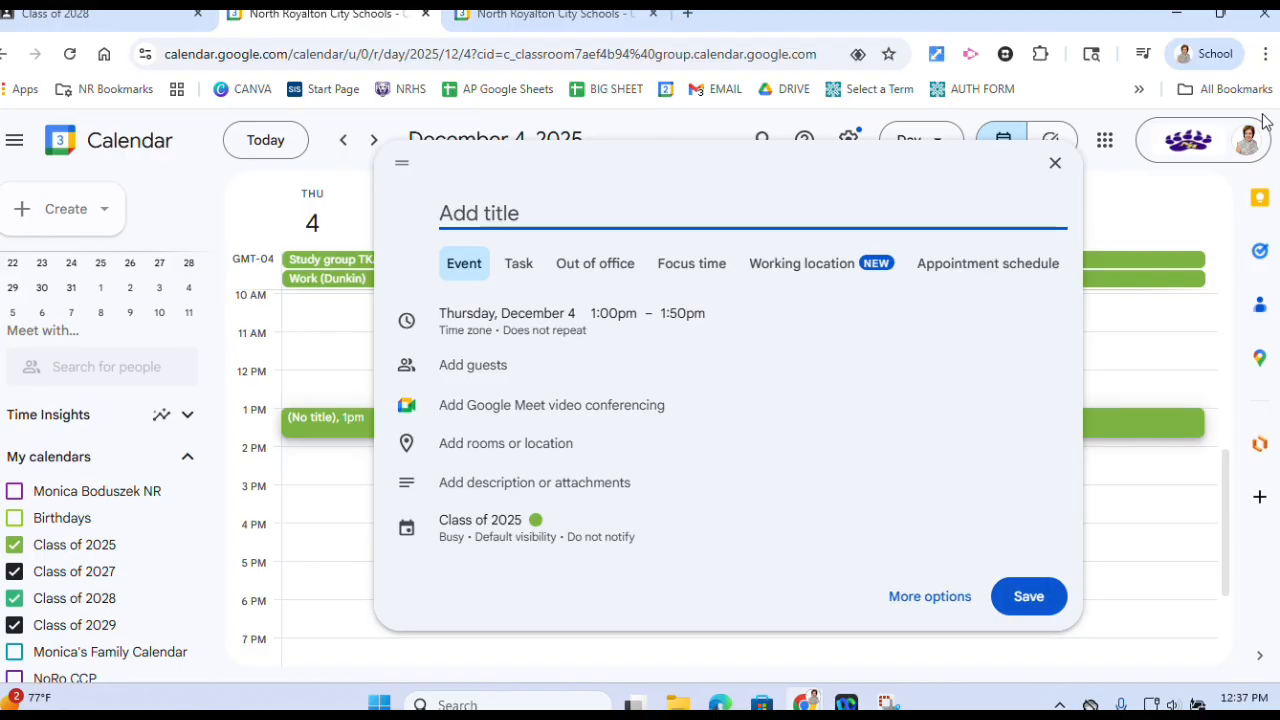
text(Dunki)
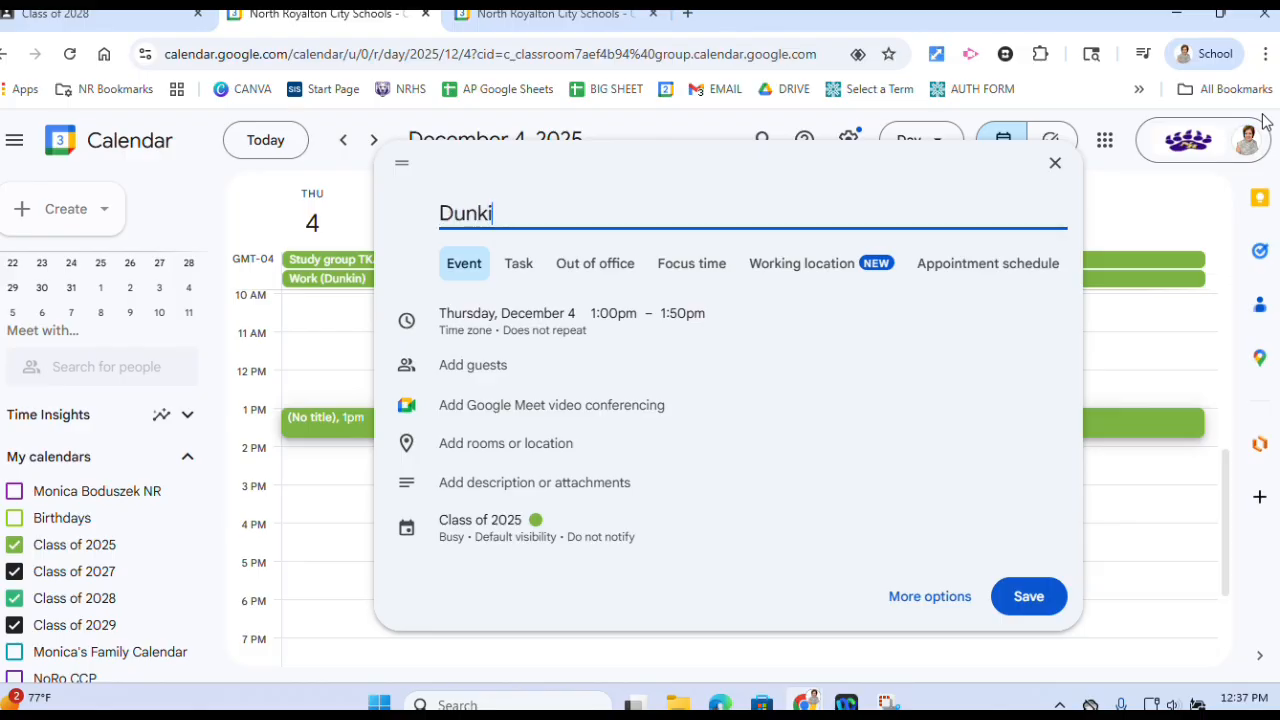
text(n)
text(for Joey)
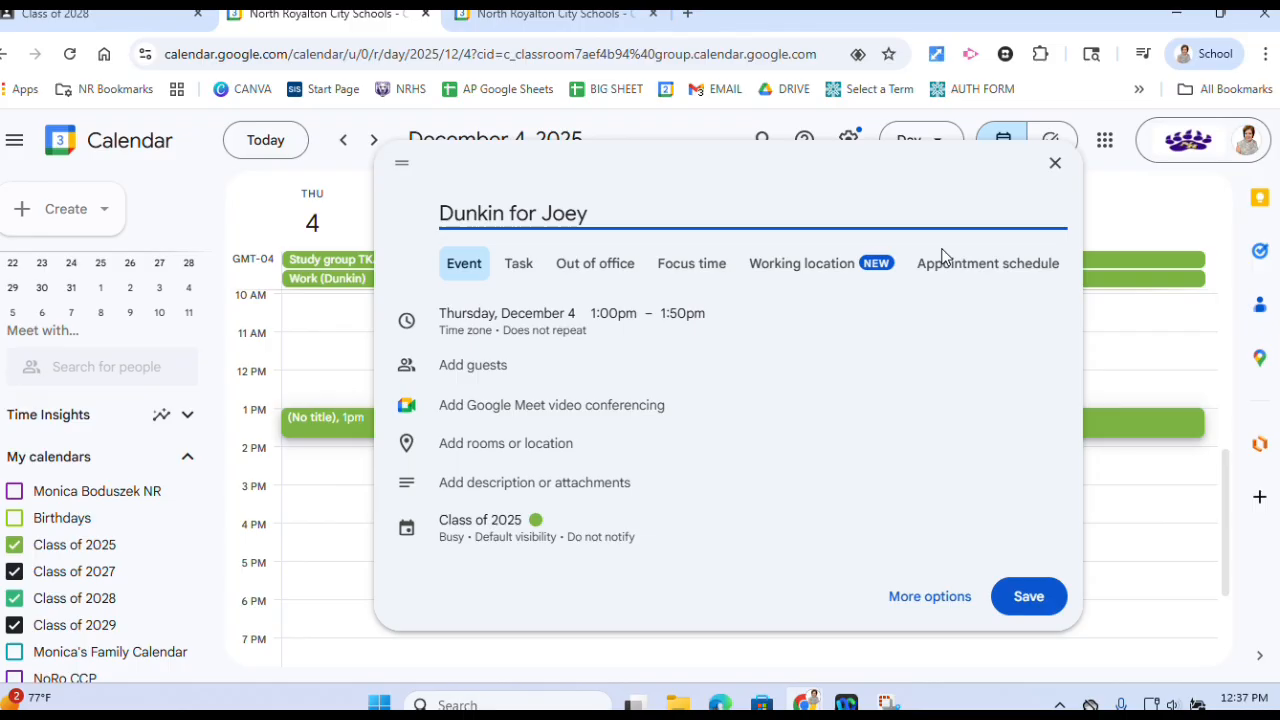
click(540, 314)
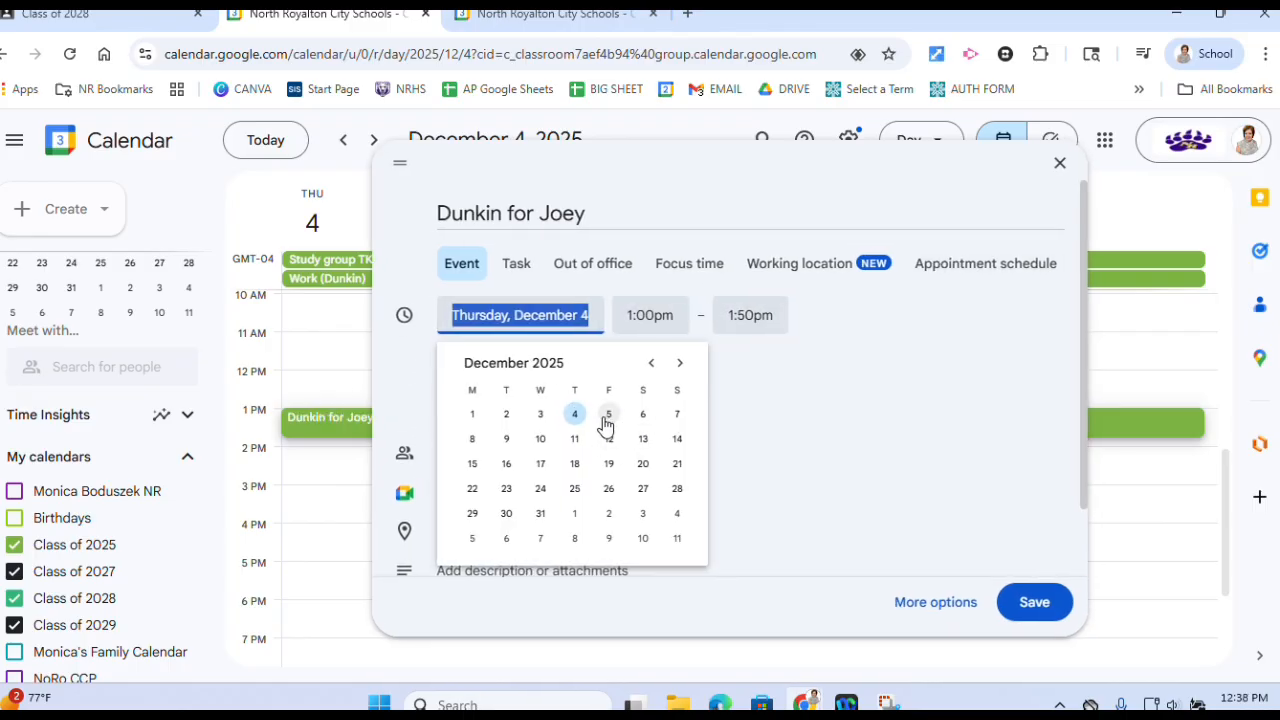
click(609, 416)
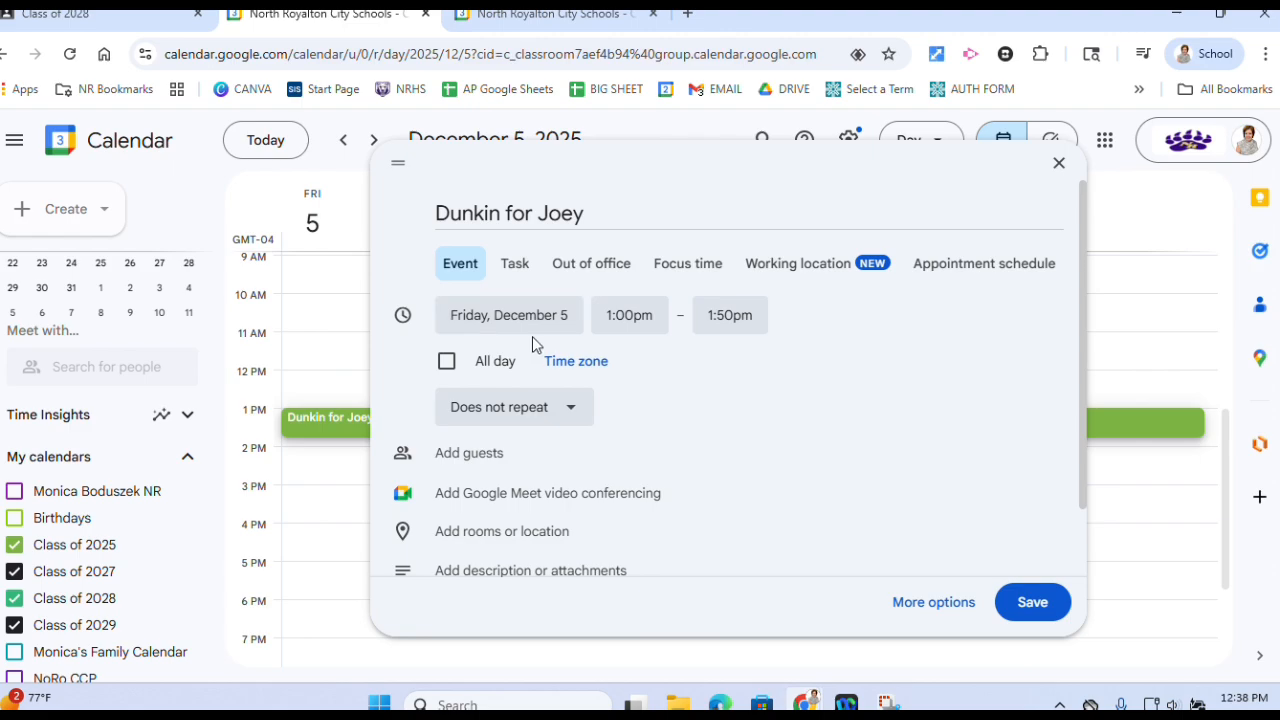
- Give the new Dunkin event a custom recurrence of every 1 week on Friday, ending on Dec 26, 2025
click(548, 412)
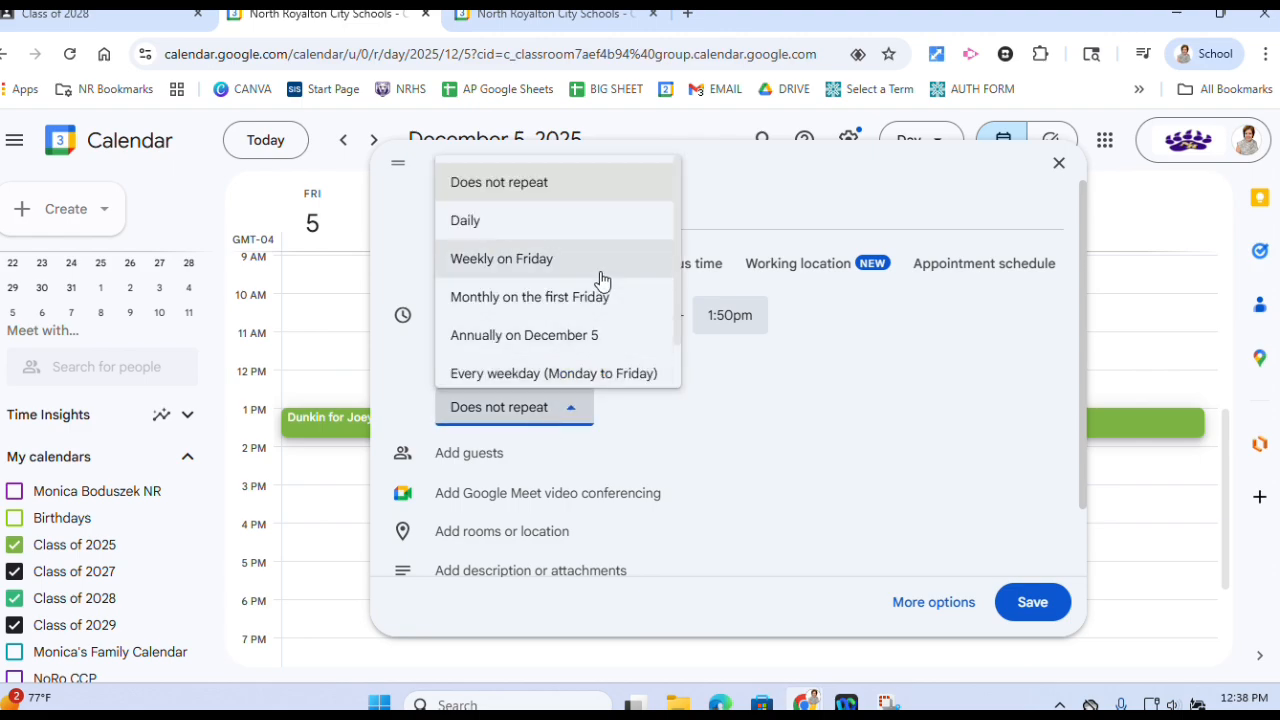
scroll(543, 358, down, 1)
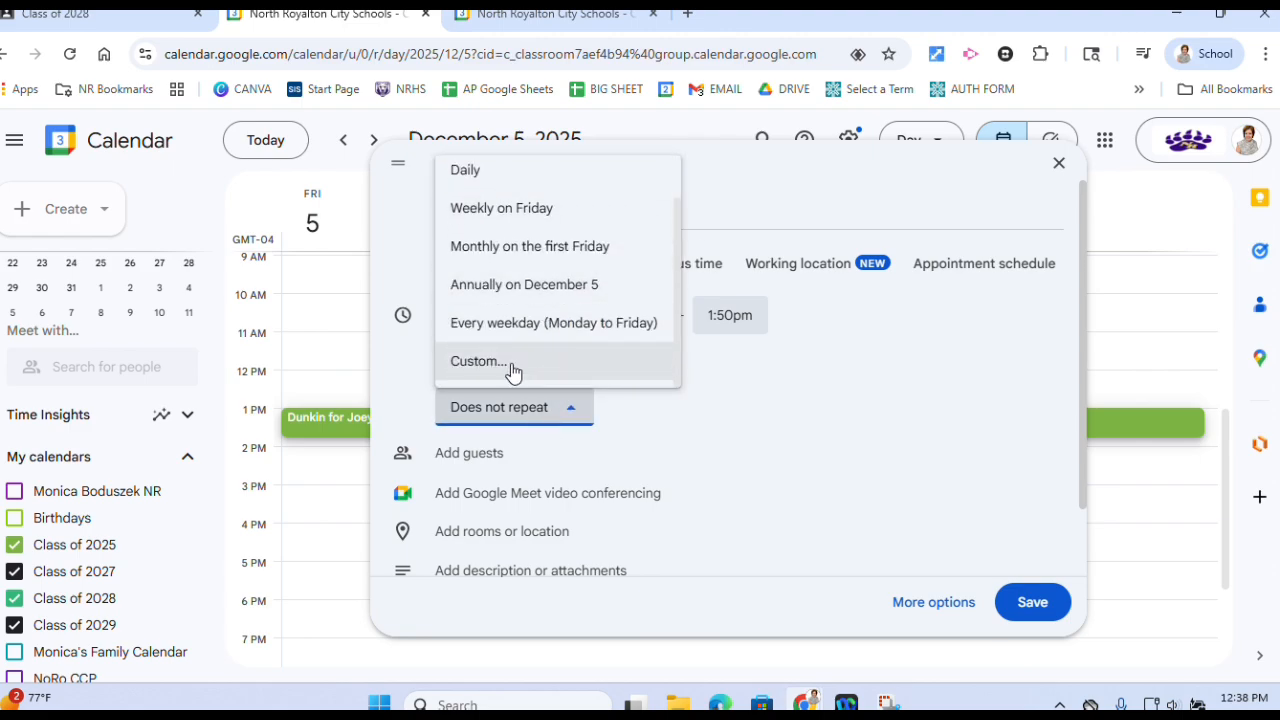
click(542, 369)
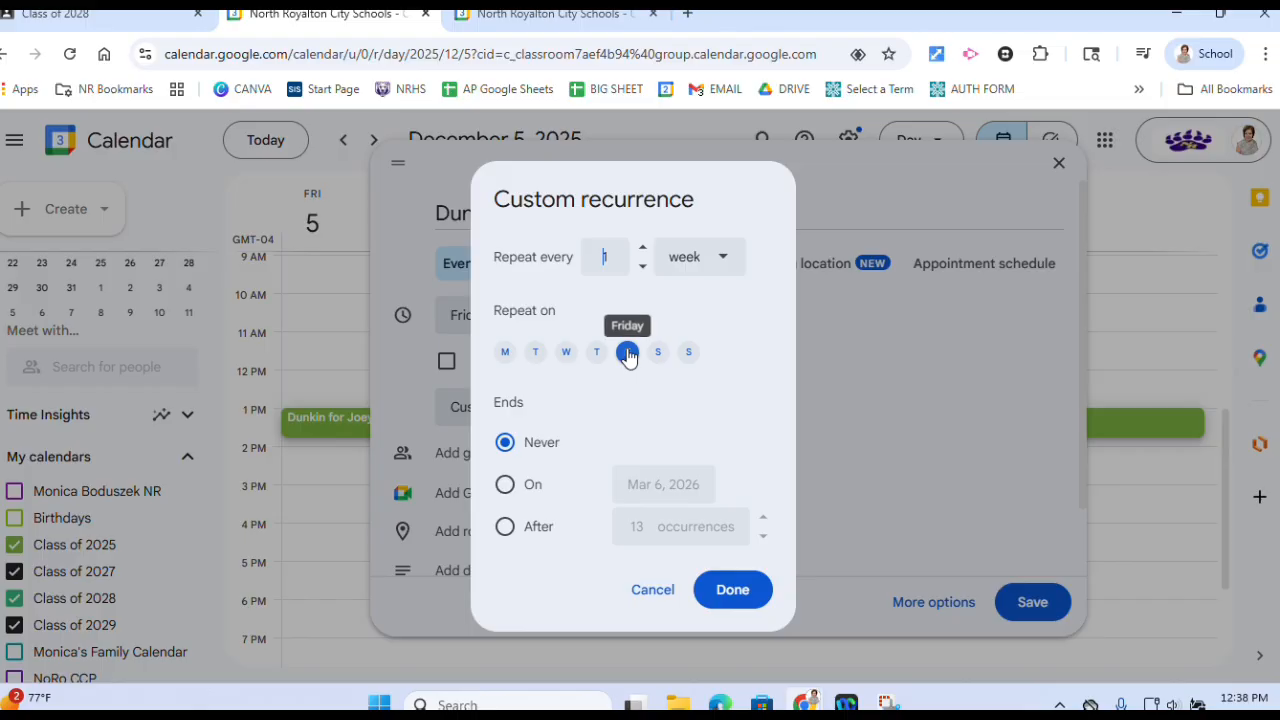
click(505, 484)
click(640, 488)
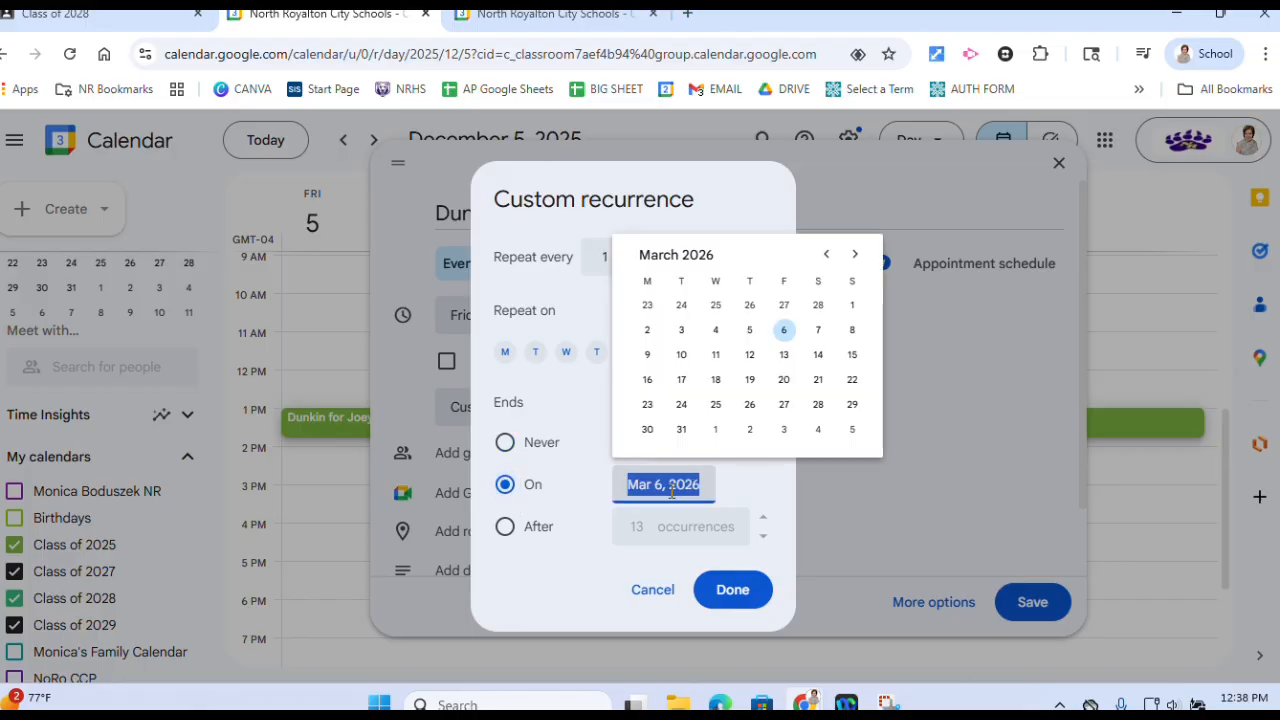
click(826, 254)
click(826, 254)
click(826, 254)
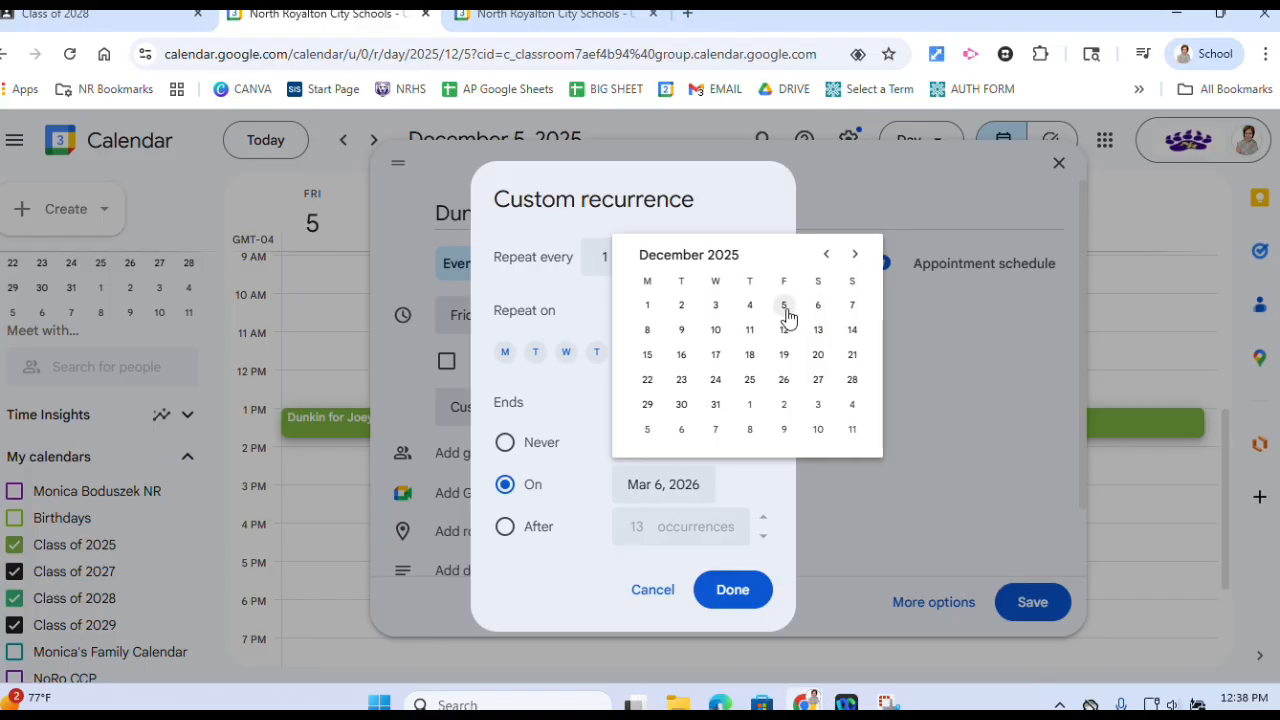
click(784, 381)
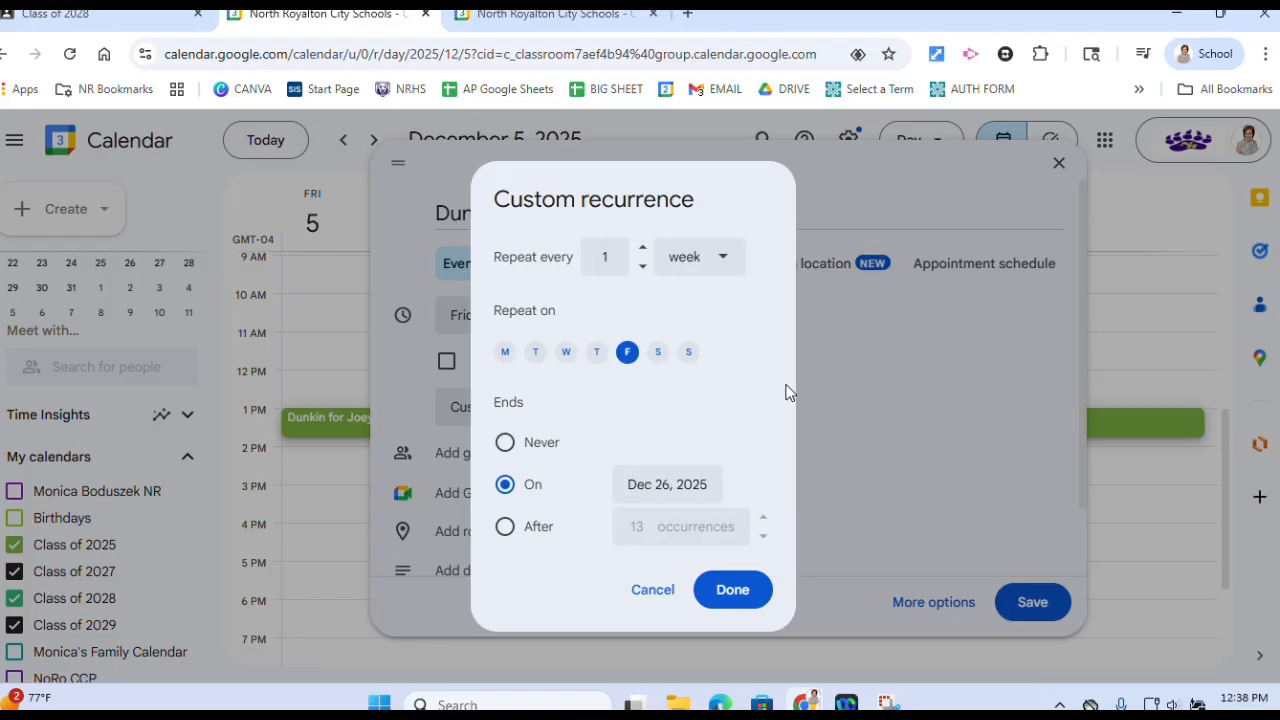
click(732, 600)
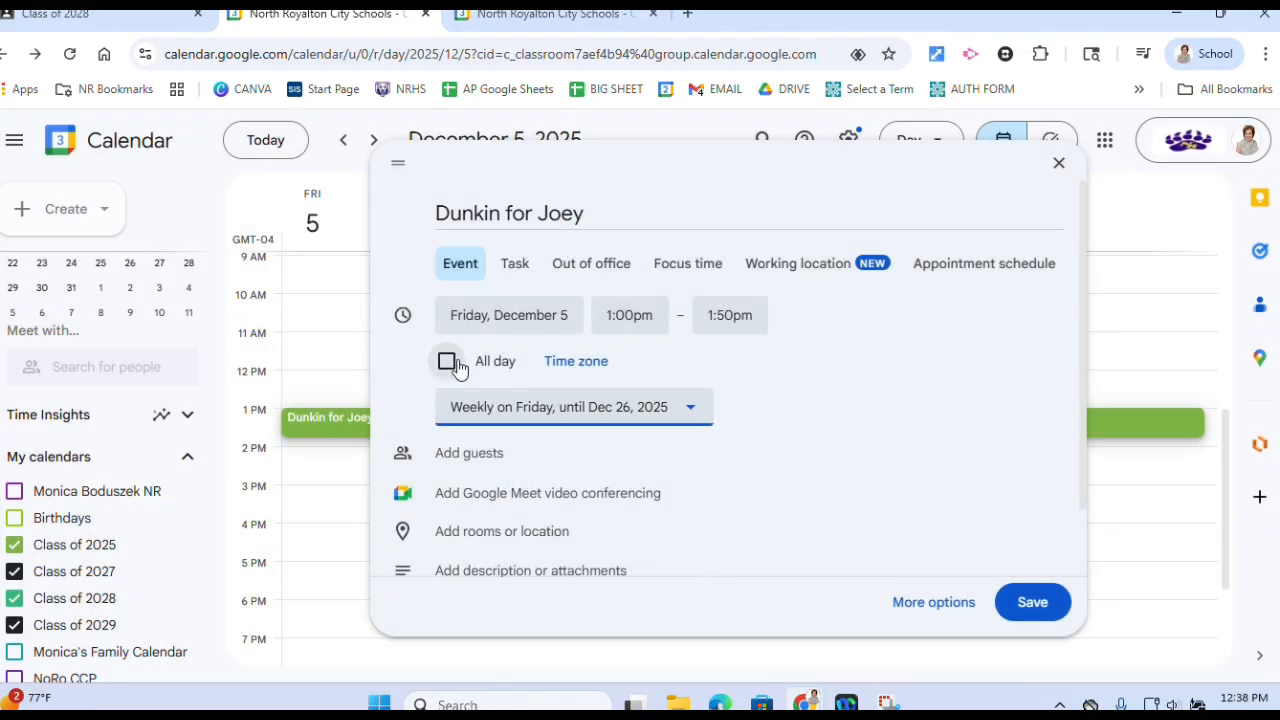
- Set the recurring Dunkin event's time to 7:00am – 7:15am and save it
click(621, 314)
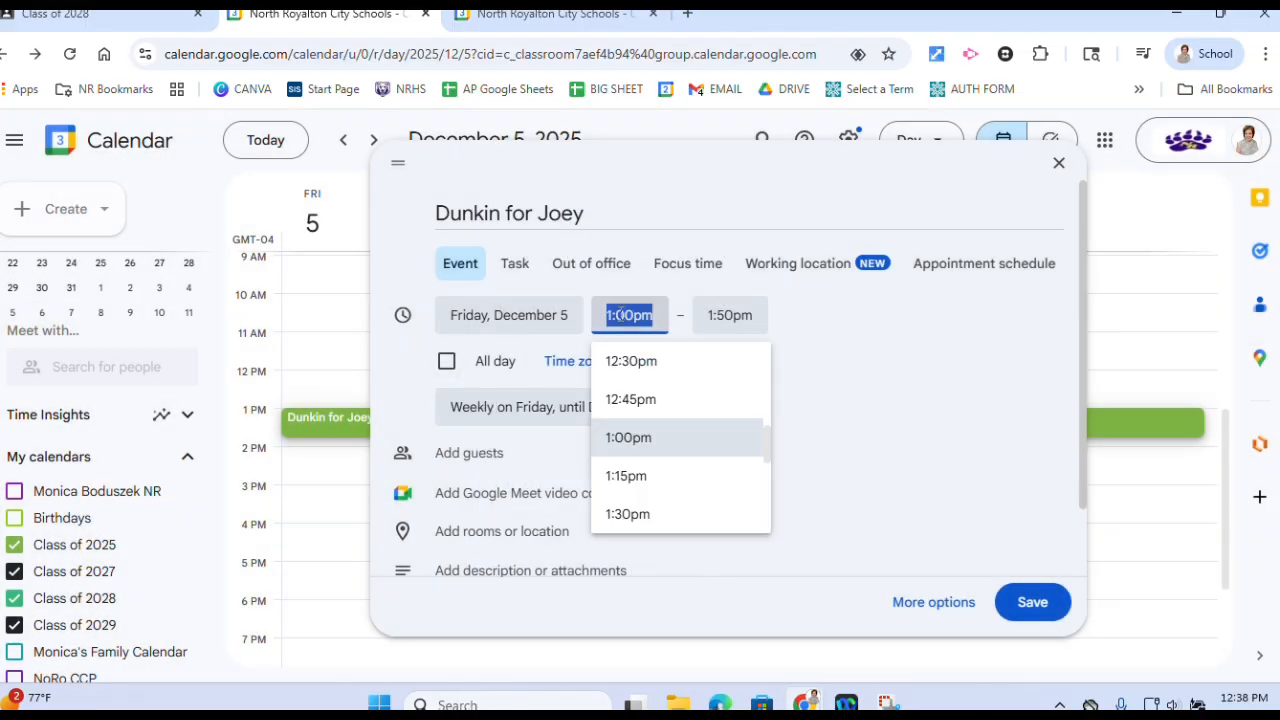
text(715)
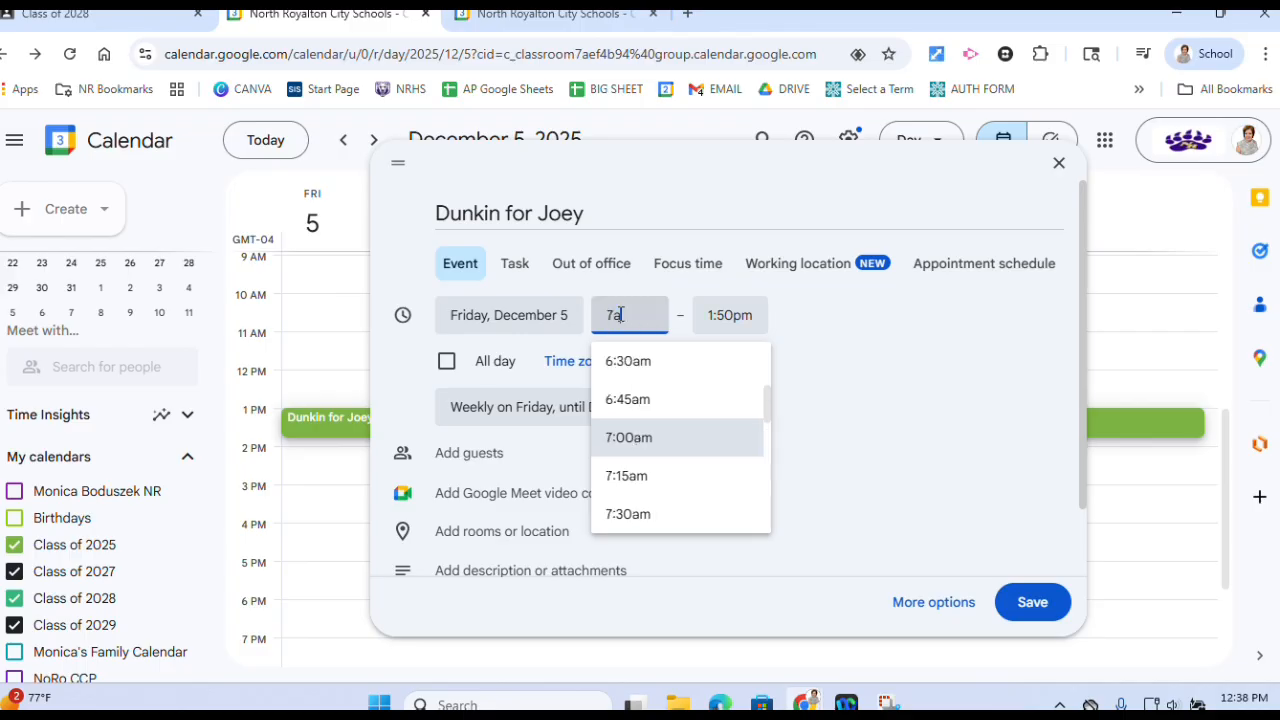
text(am)
click(730, 314)
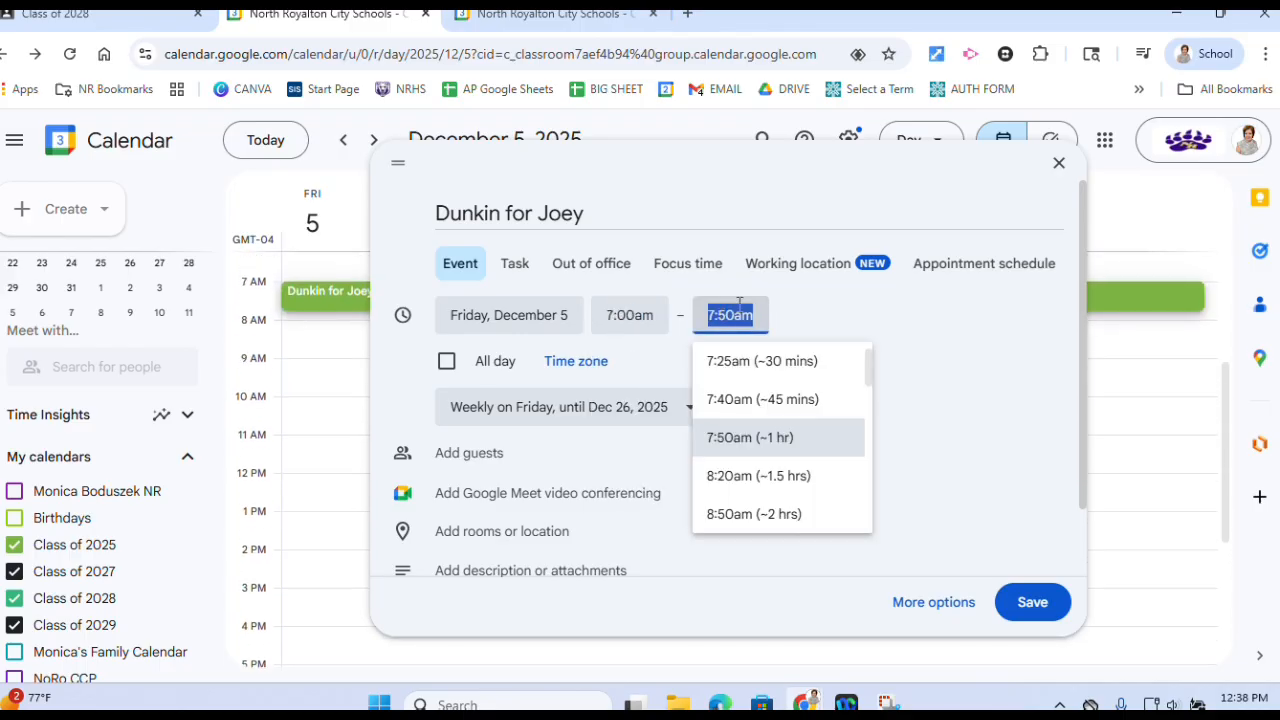
text(715am)
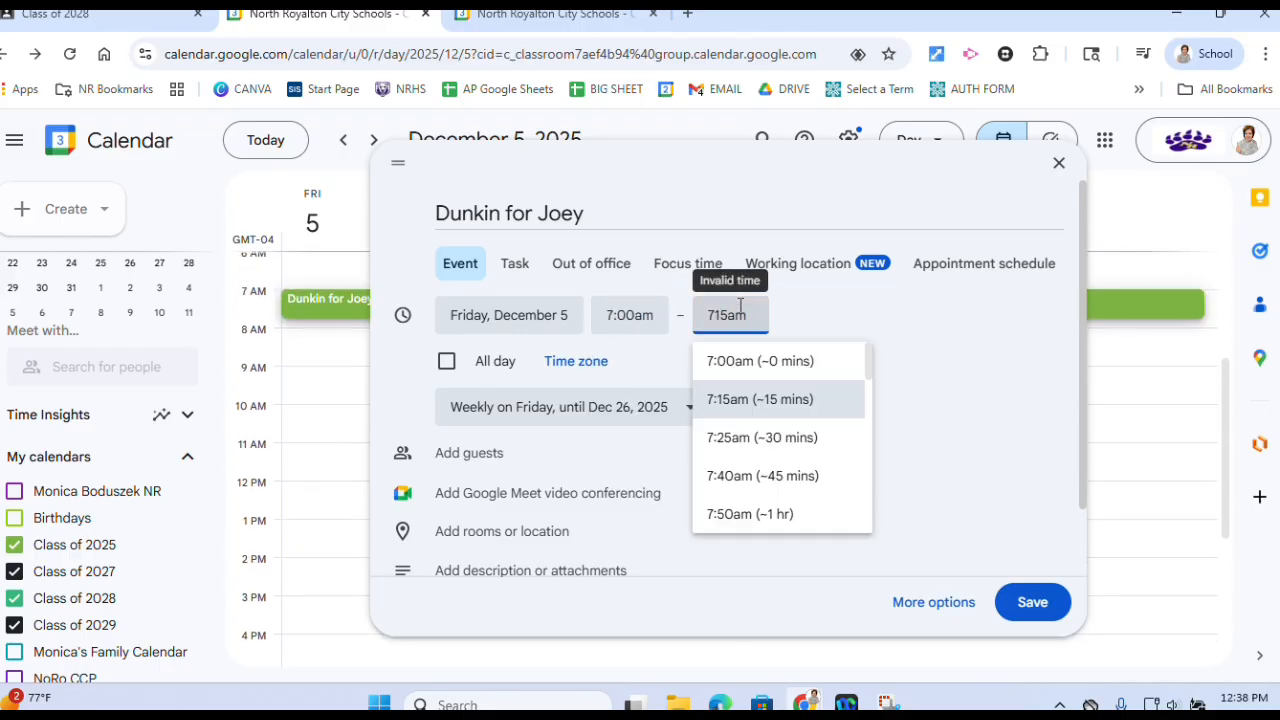
click(1032, 601)
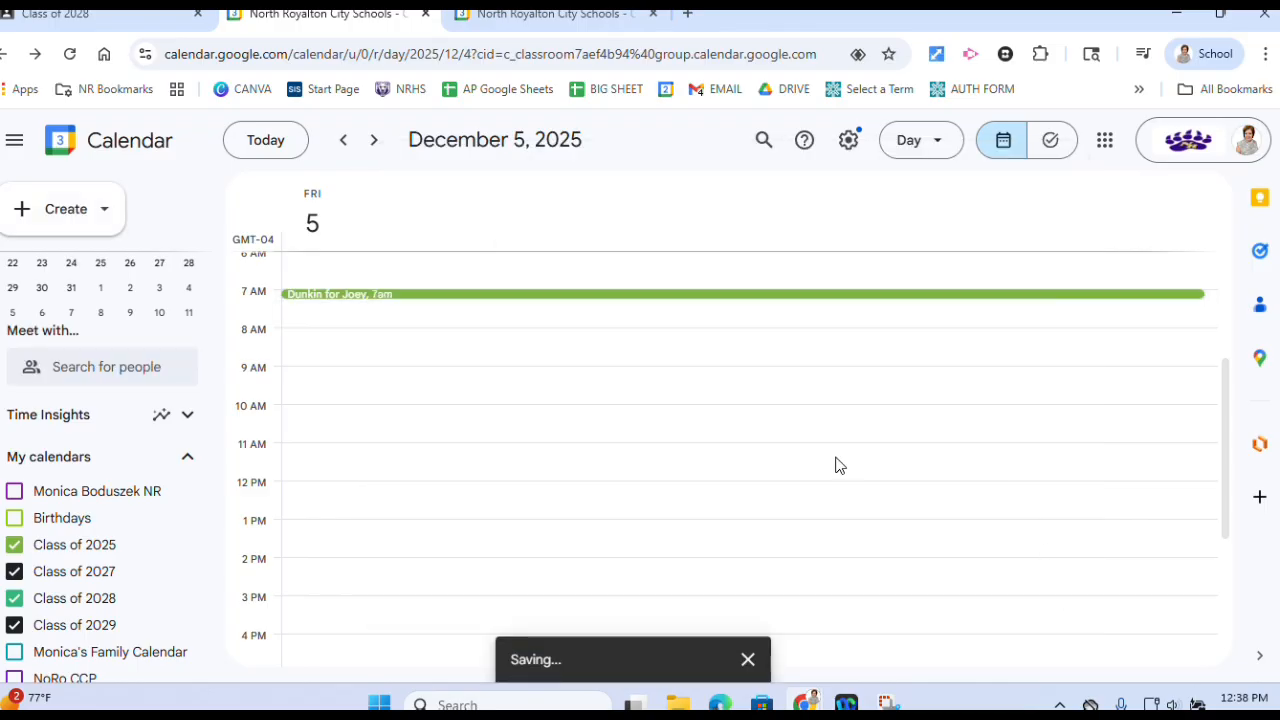
- Switch to the week view and check the repeated Friday event through the week of December 22–28
click(940, 140)
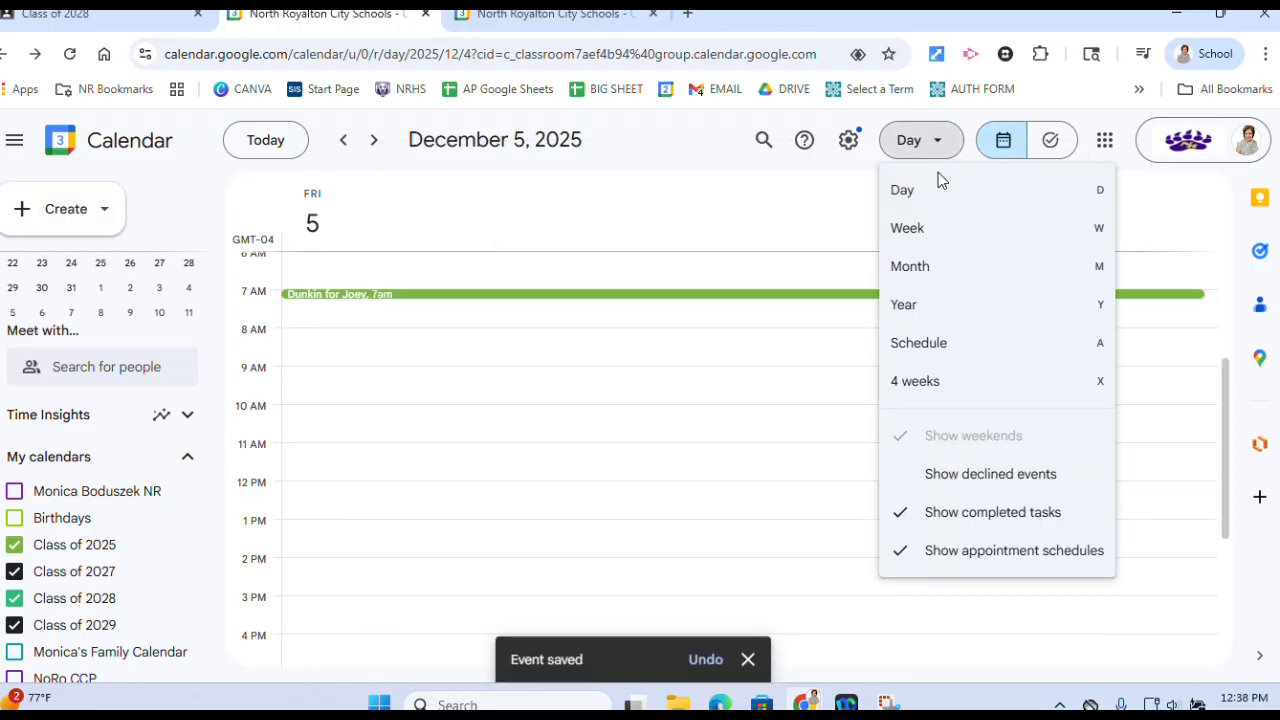
click(929, 226)
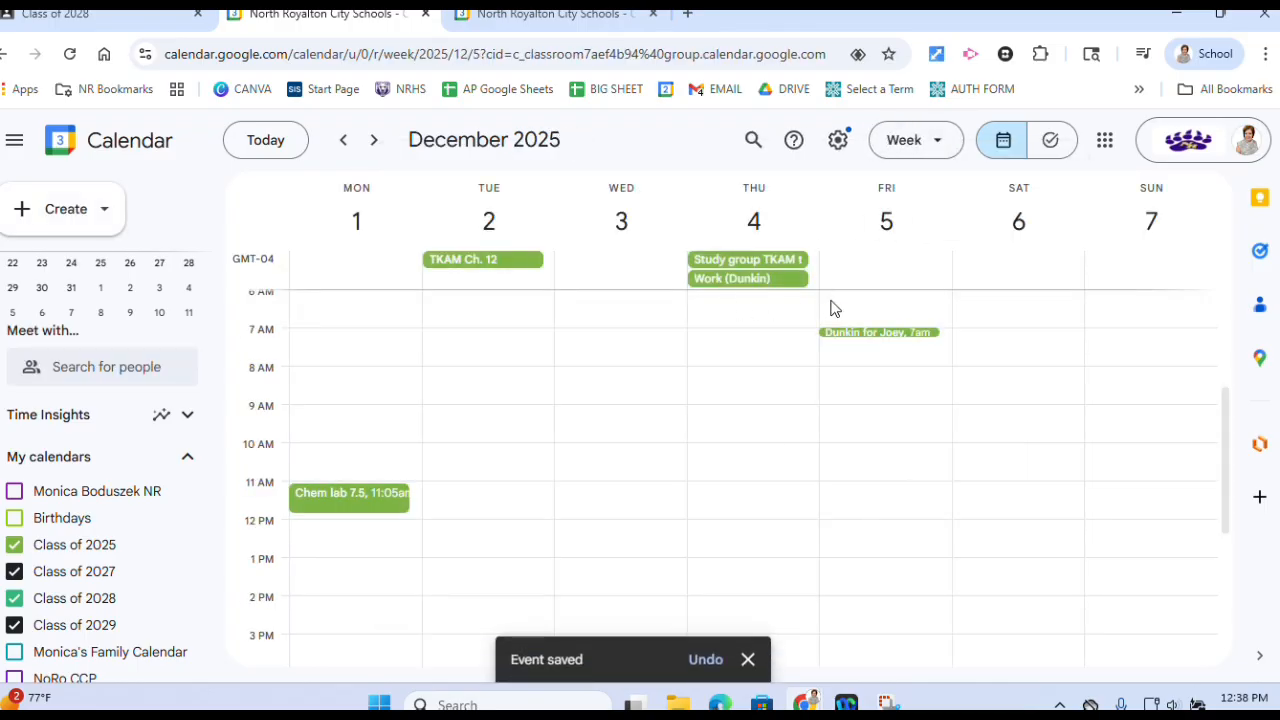
click(375, 140)
click(375, 140)
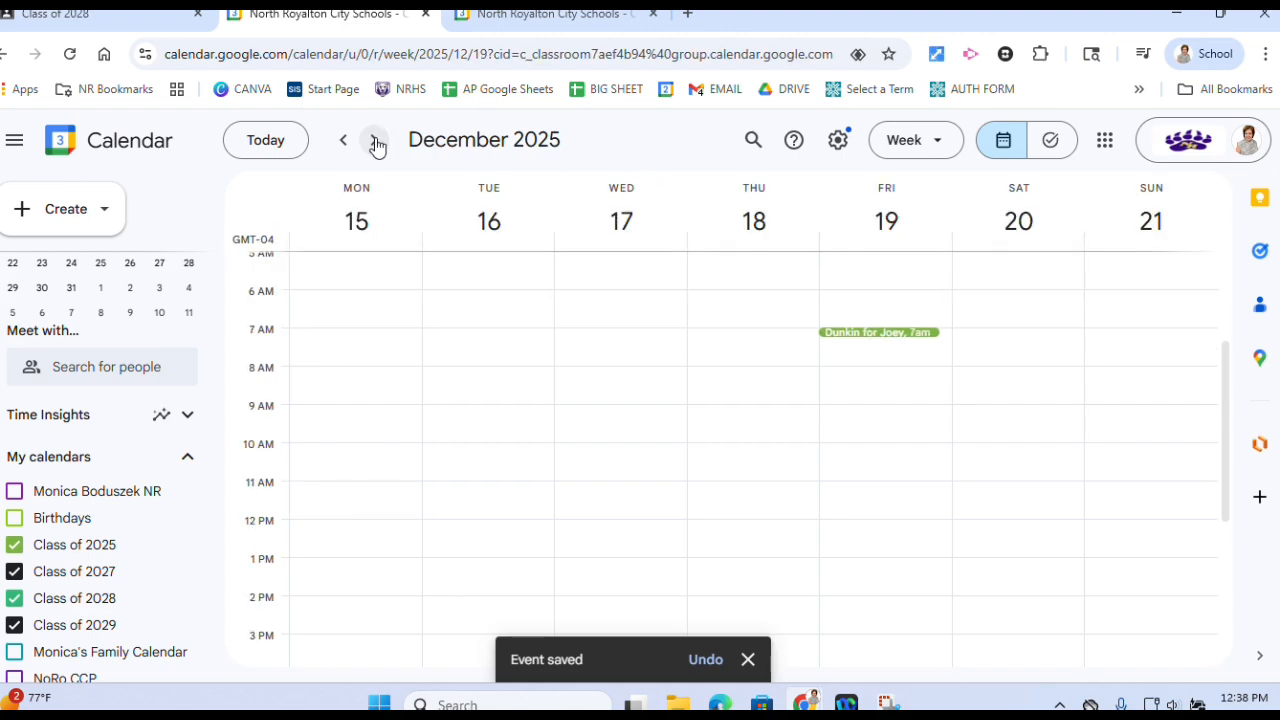
click(375, 140)
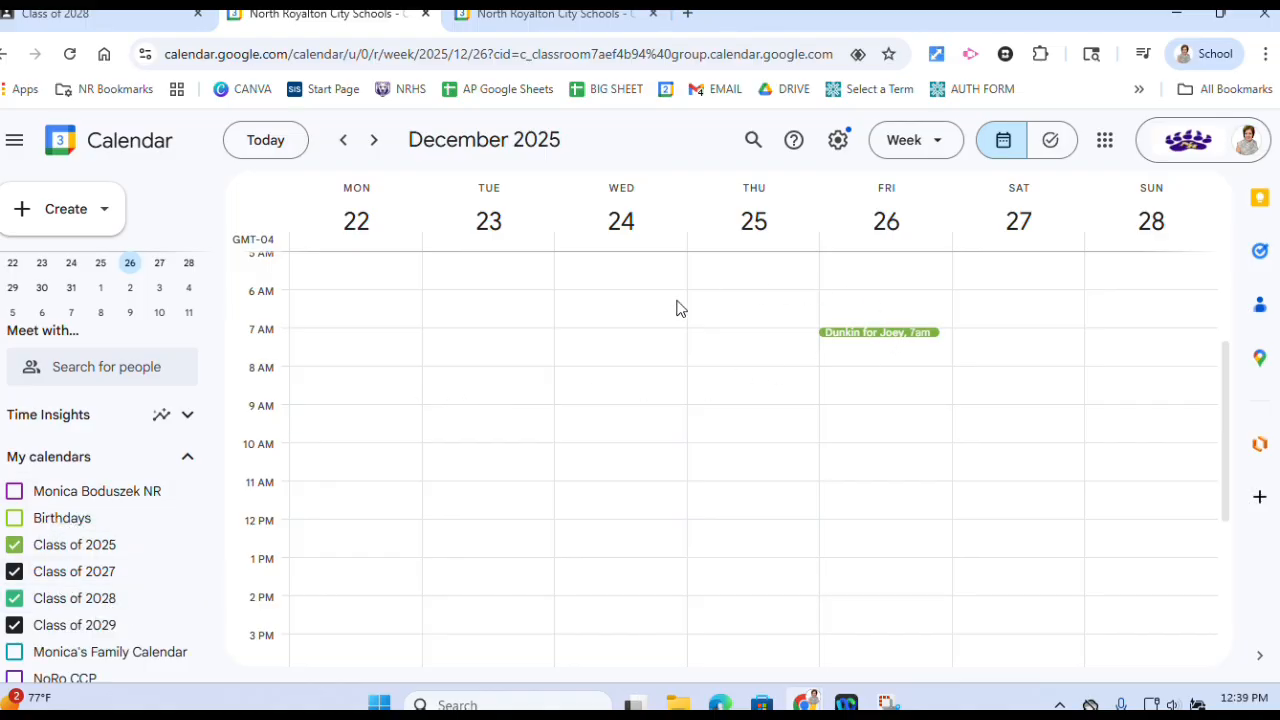
- Return to the day view and go back five days from December 26, 2025
click(934, 148)
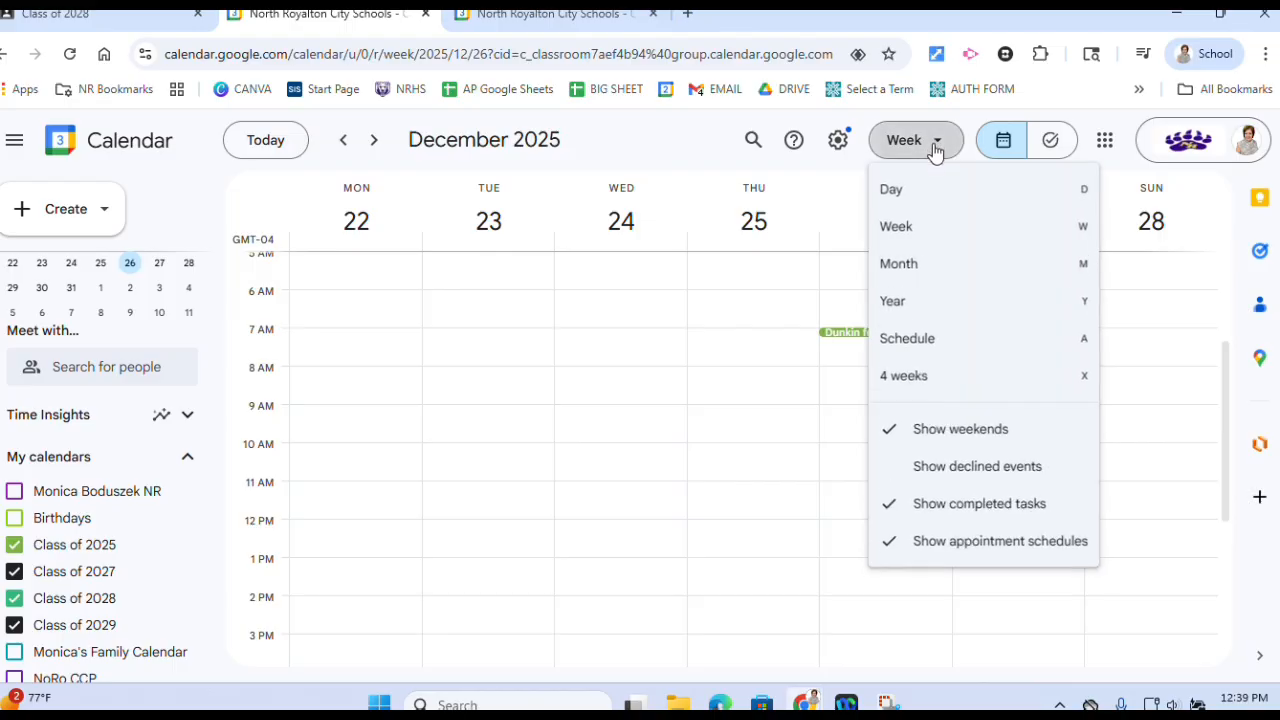
click(928, 190)
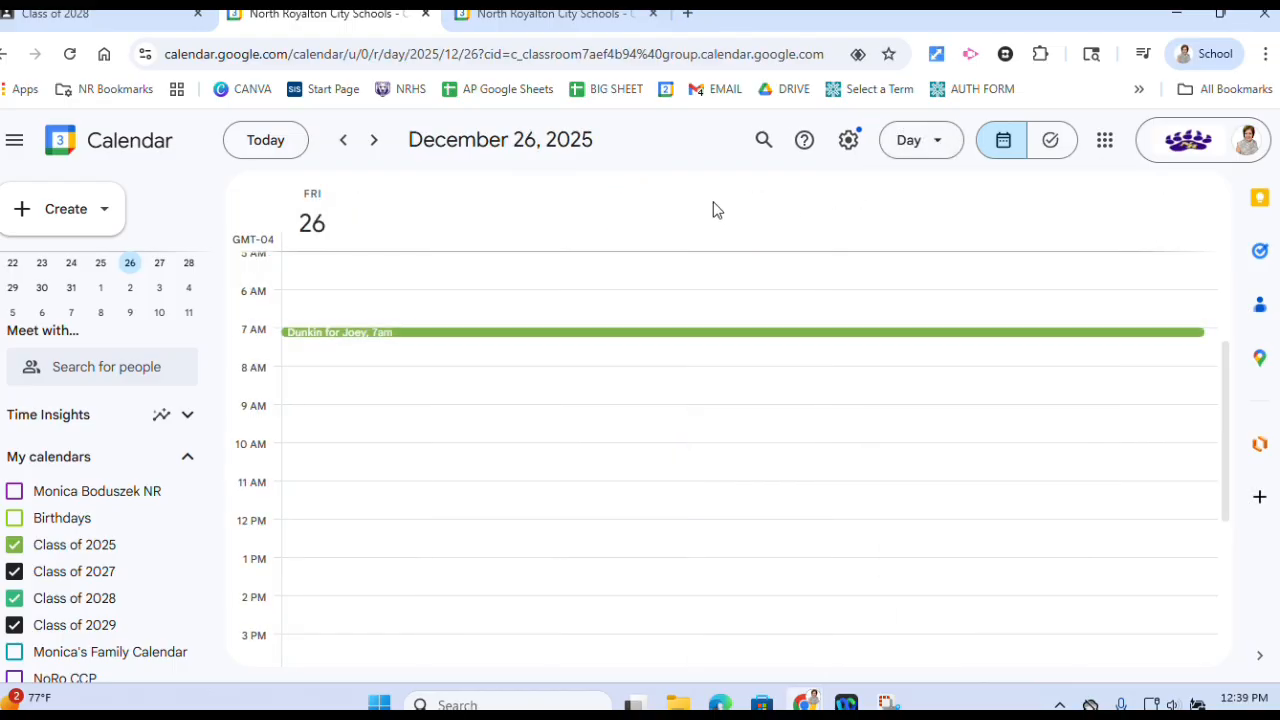
click(343, 141)
click(343, 141)
click(343, 141)
click(343, 141)
click(343, 141)
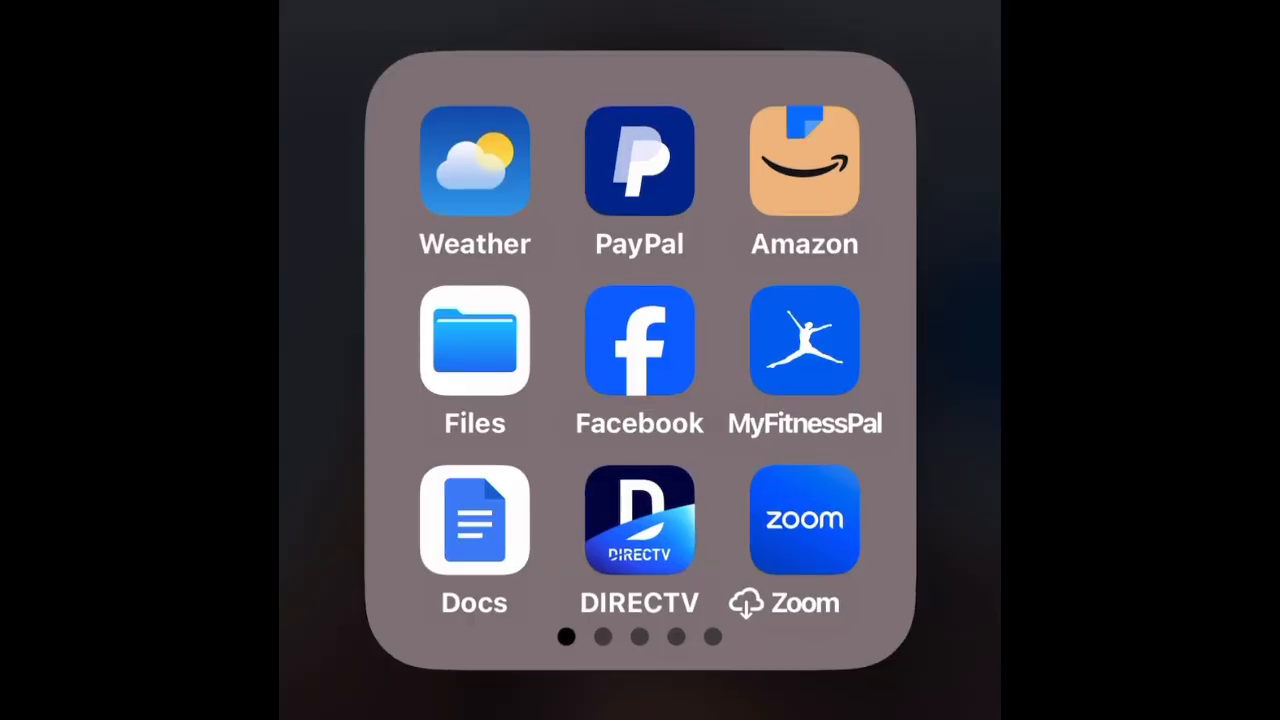
- Open the App Store, search for google calendar, and find the Google Calendar app in the results
drag(805, 520, 500, 520)
click(475, 161)
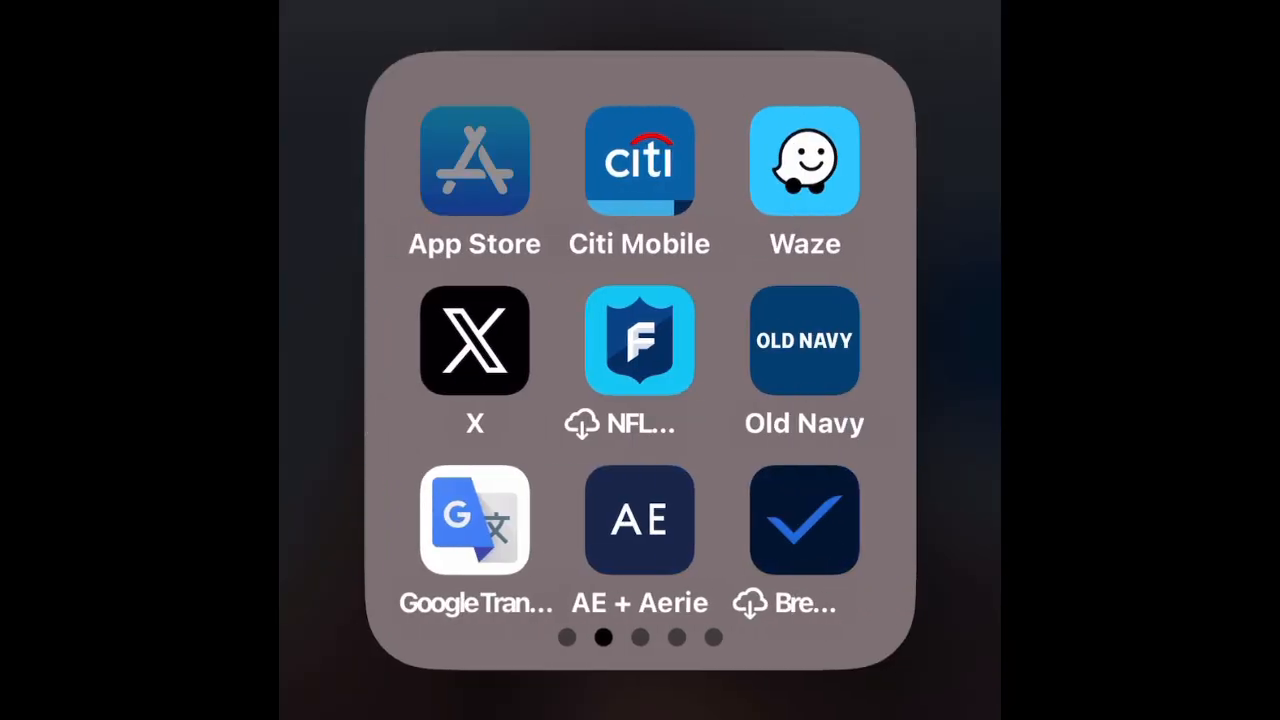
click(640, 5)
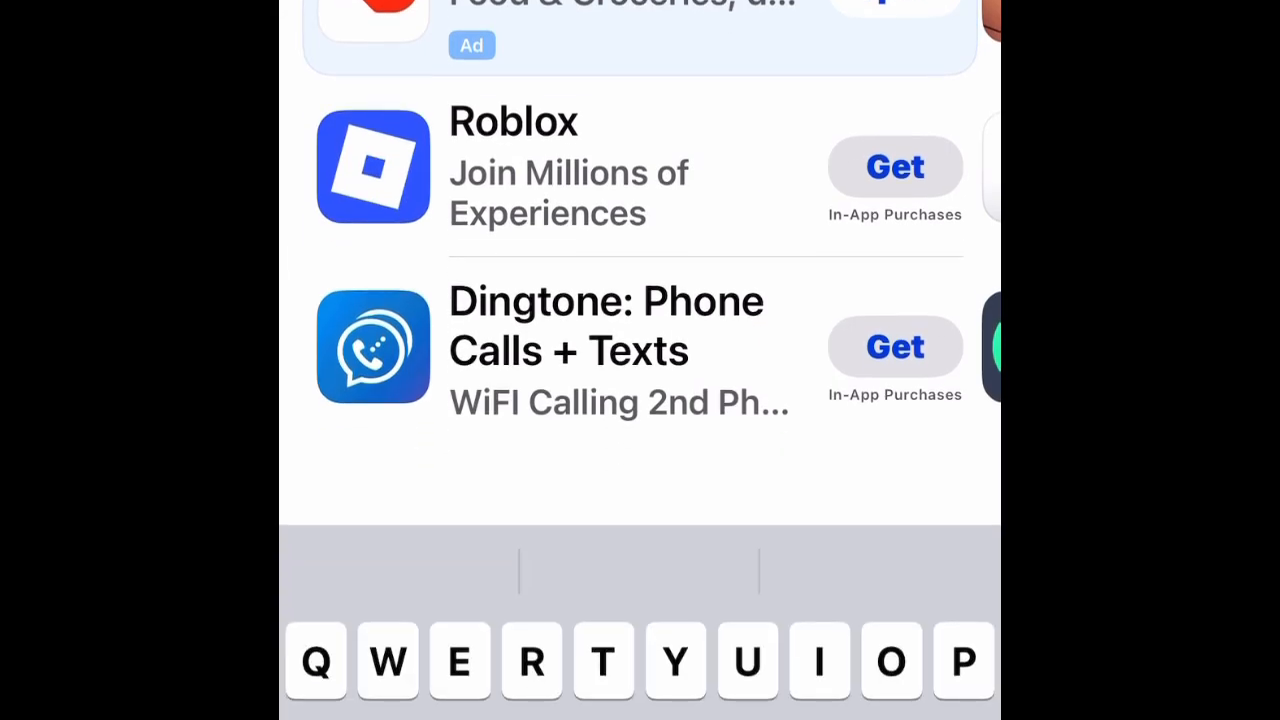
text(Calend)
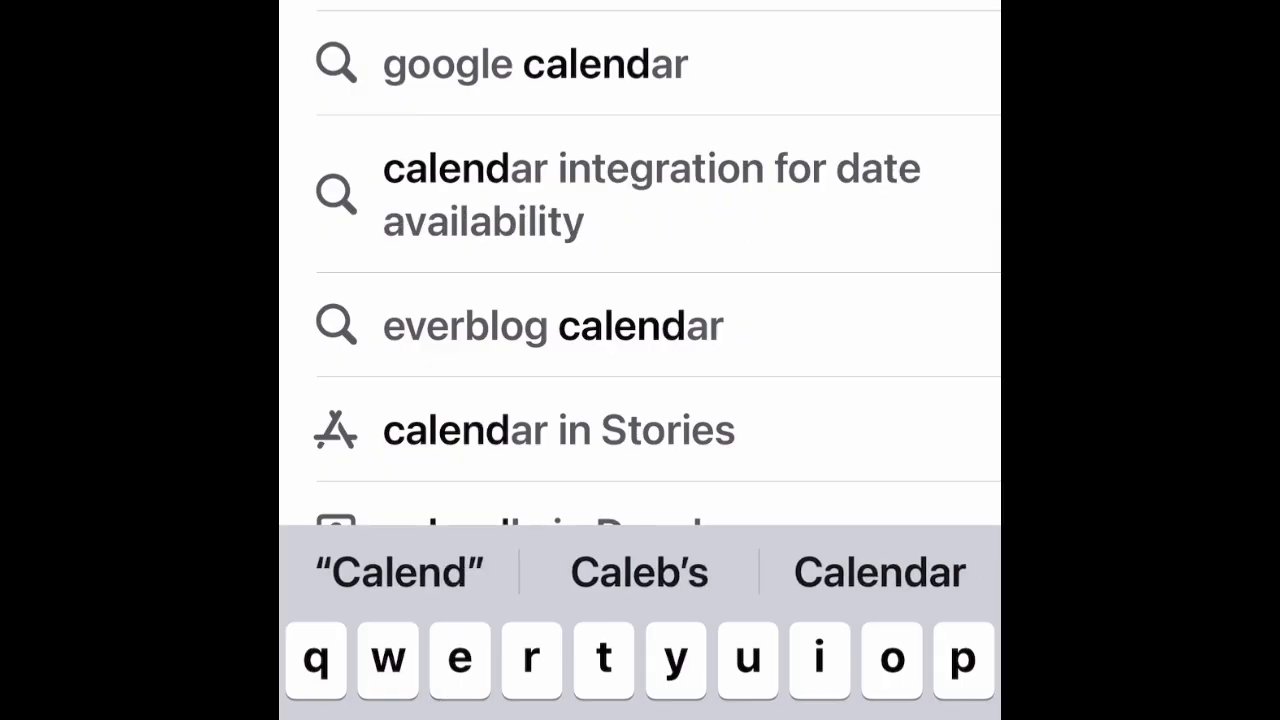
click(535, 64)
scroll(640, 360, down, 8)
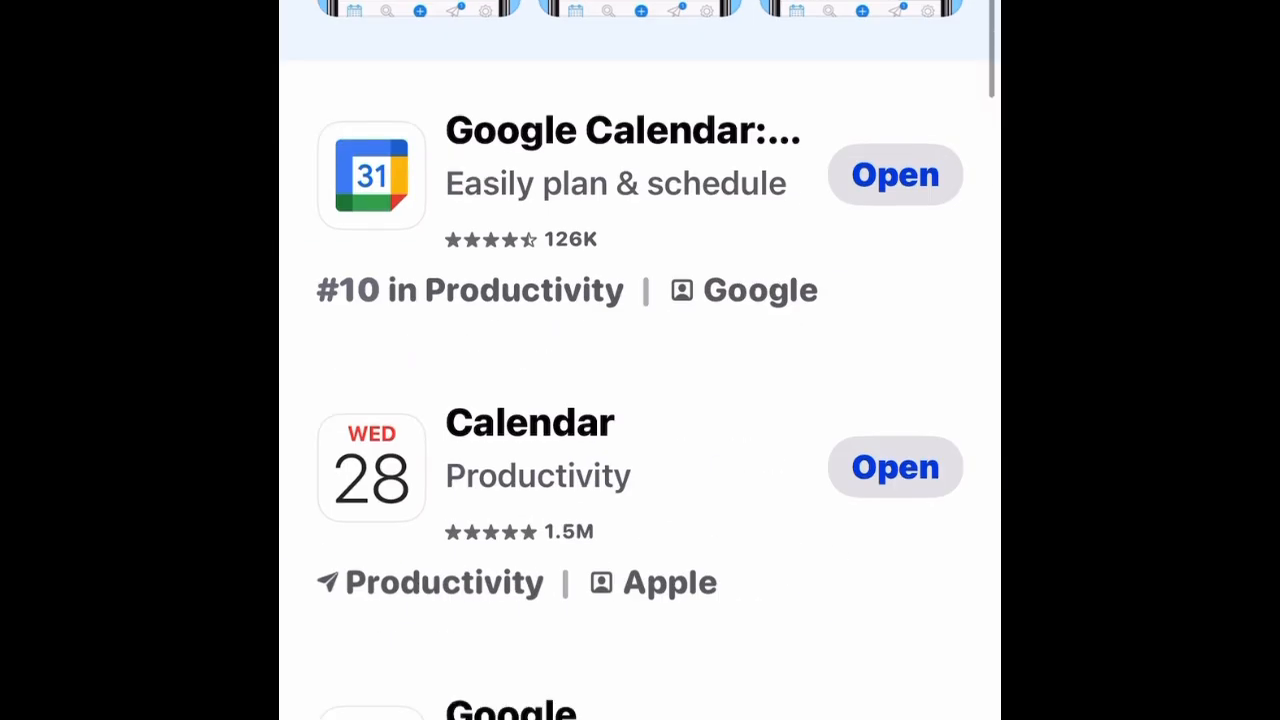
scroll(640, 360, up, 2)
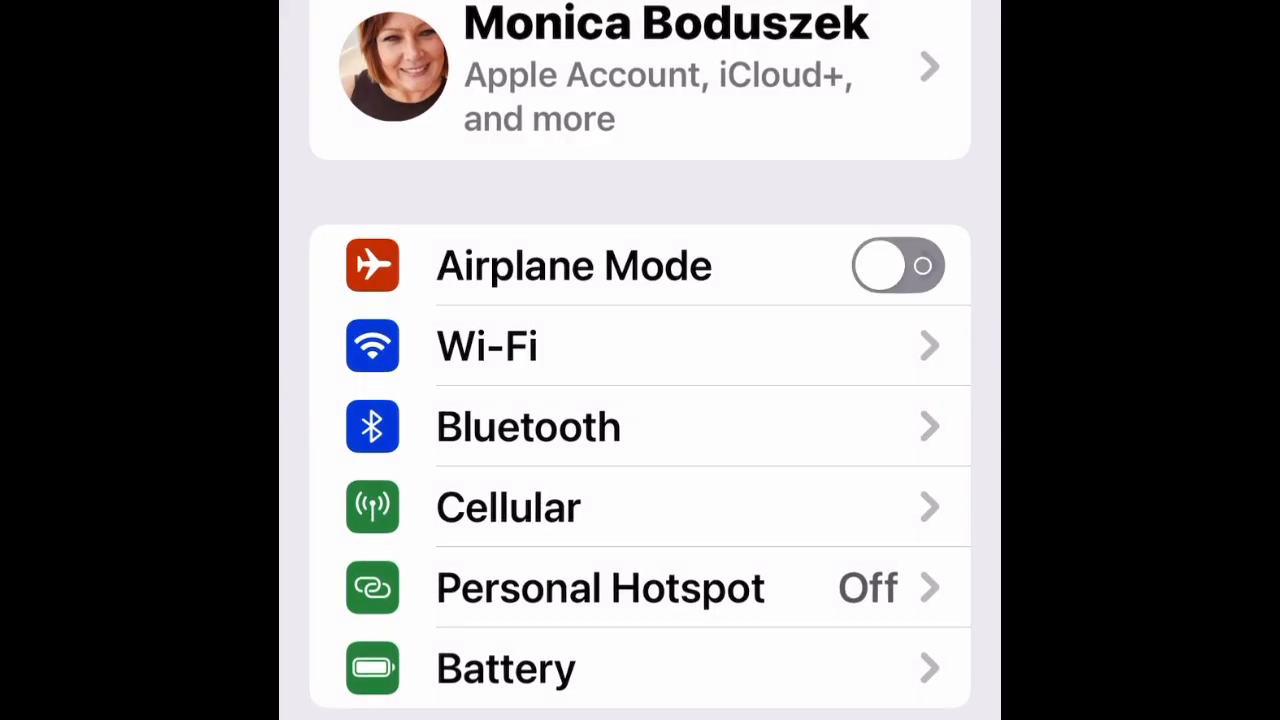
- In the iPhone Settings, find the Calendar app's accounts and check whether Calendars is enabled for the school email account
scroll(640, 400, down, 5)
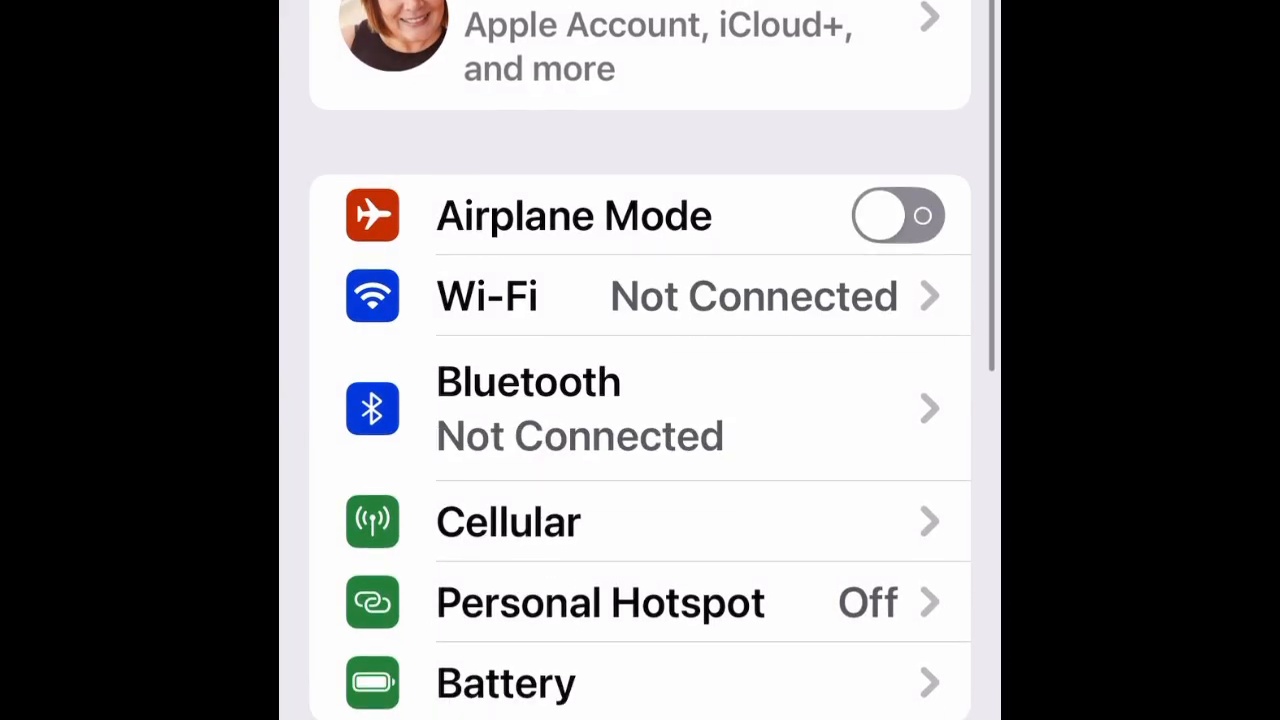
scroll(640, 360, down, 10)
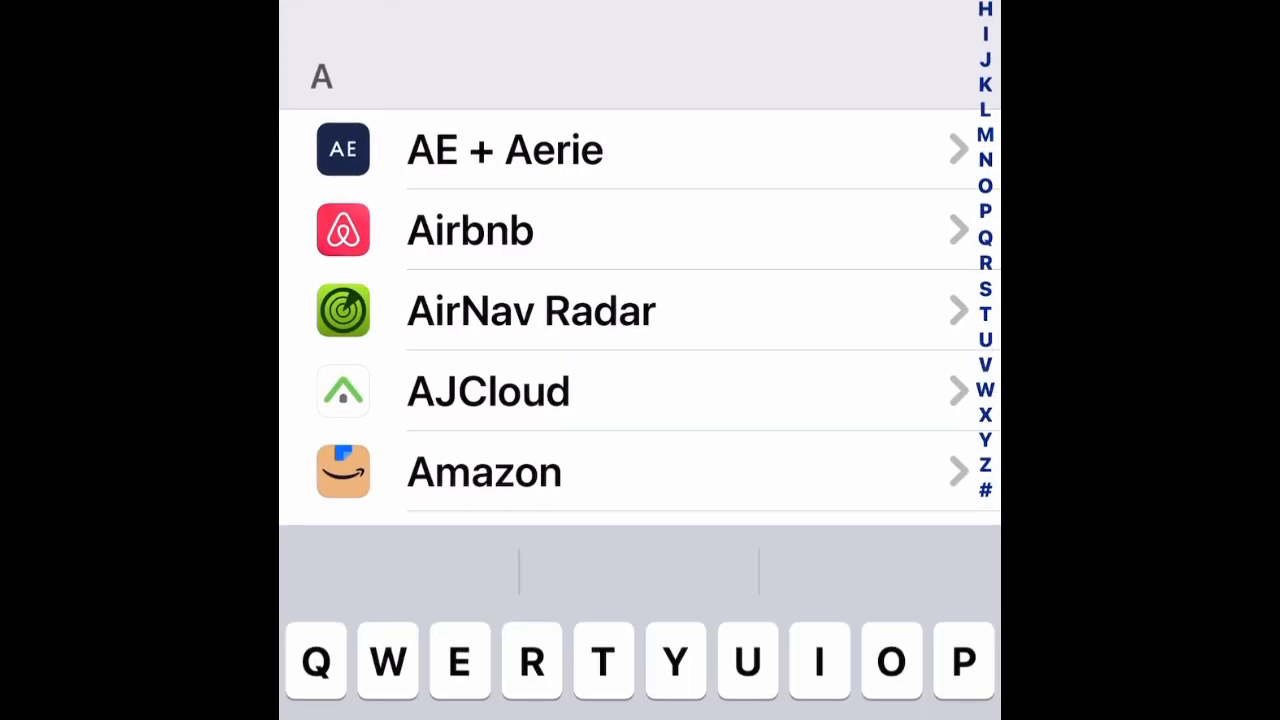
text(Cal)
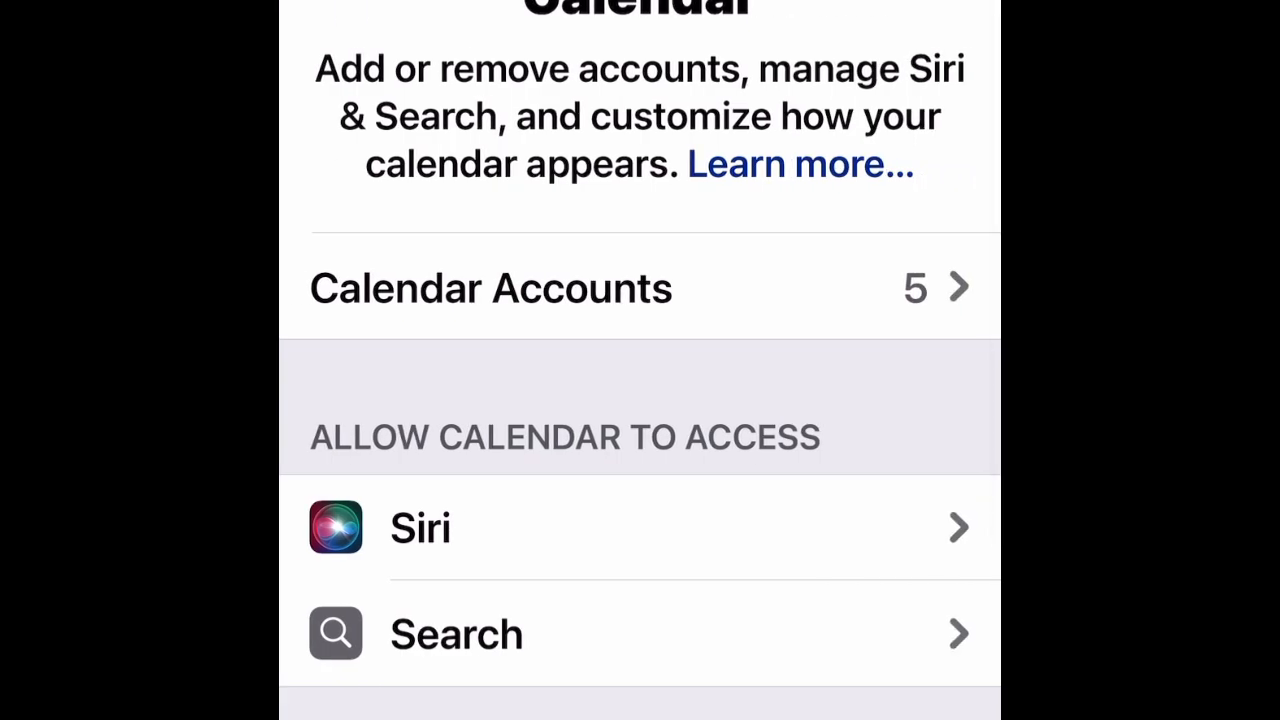
click(640, 288)
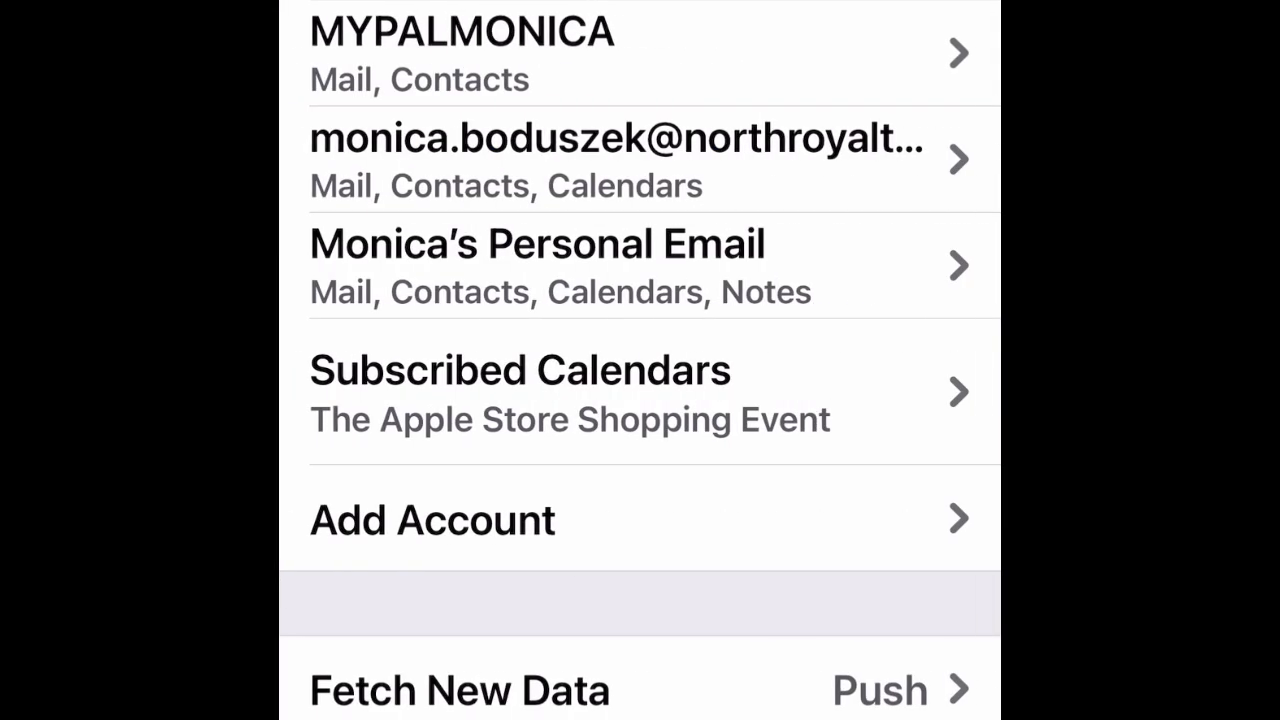
click(640, 159)
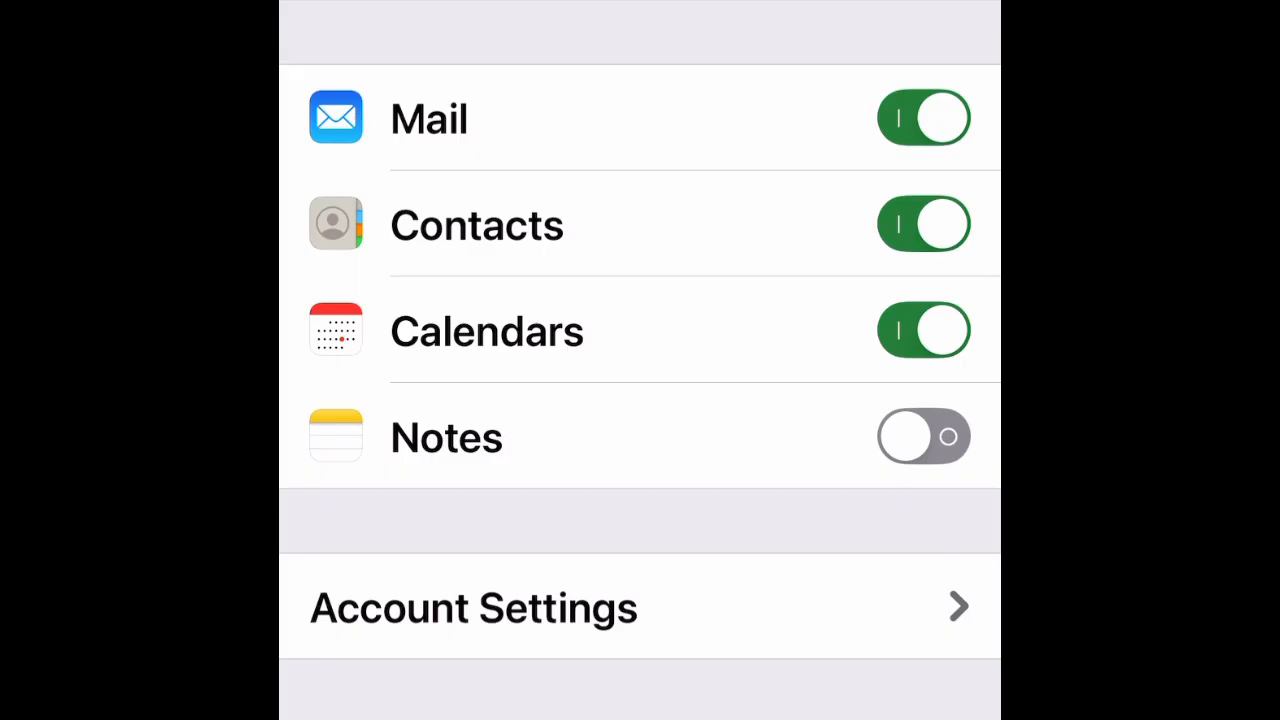
click(330, 5)
click(330, 5)
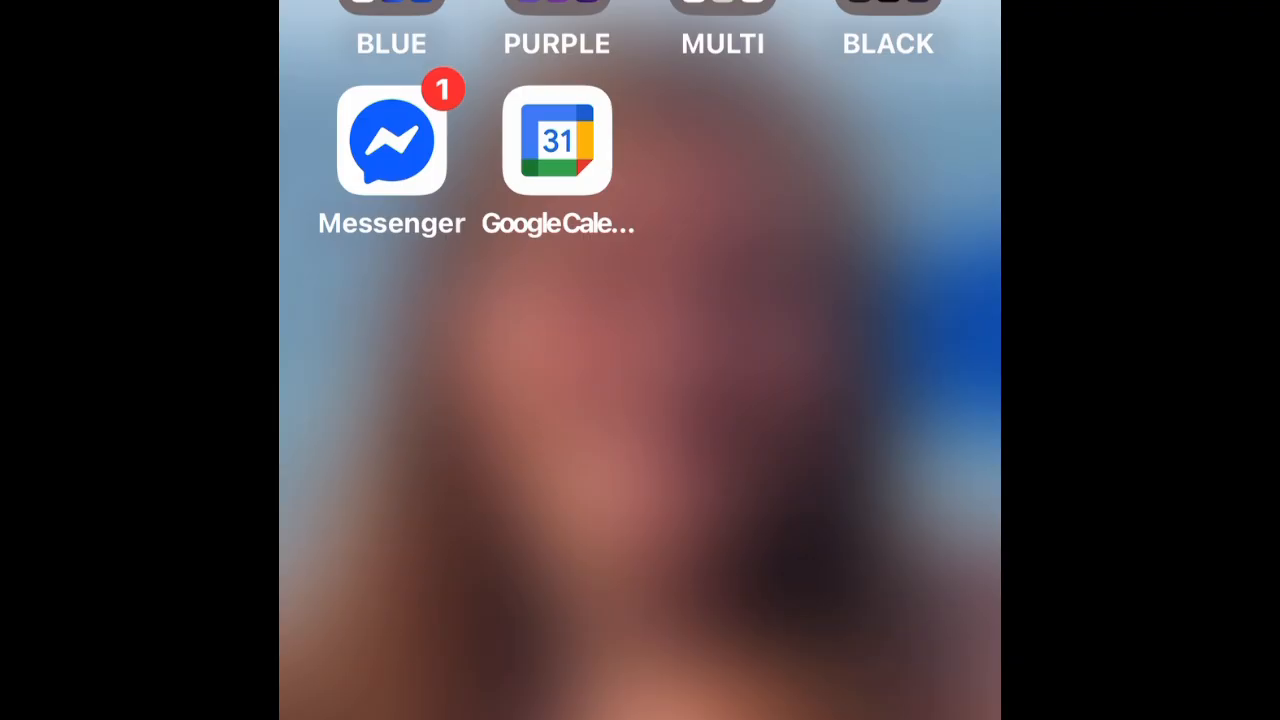
- Turn the Google Calendar icon on the home screen into a small widget, and enlarge it to the wide medium size
click(557, 140)
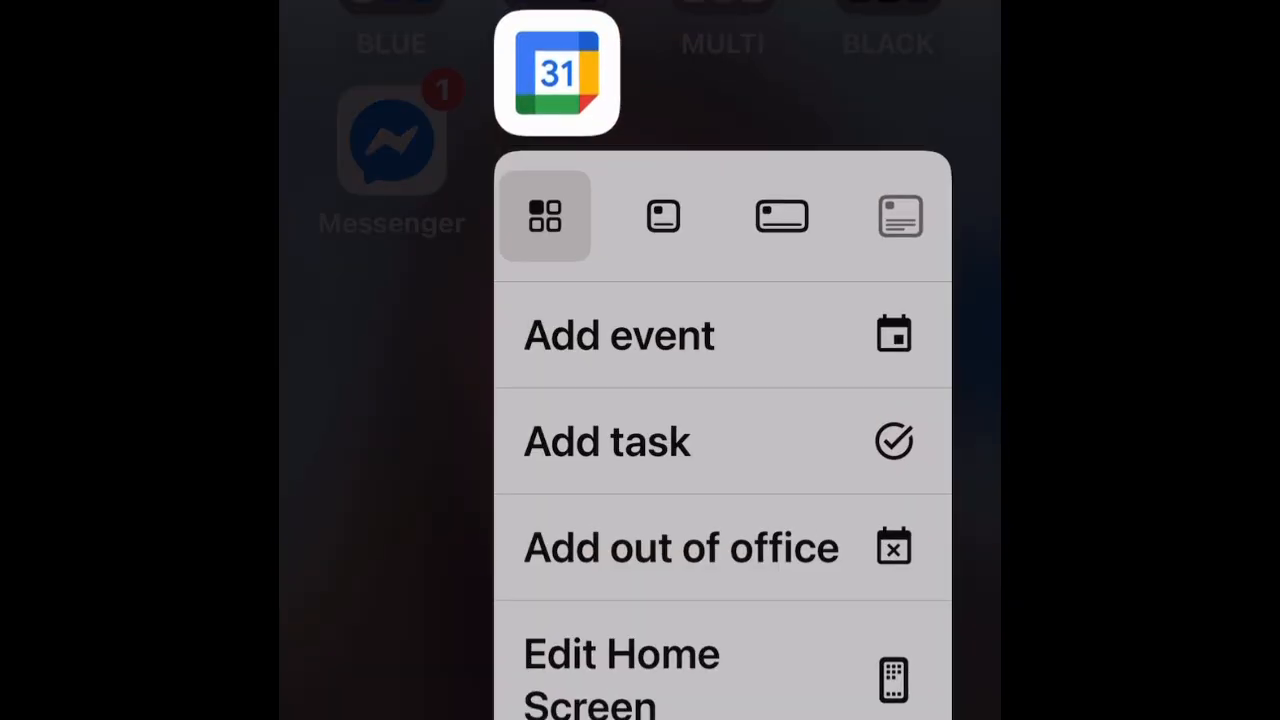
click(663, 216)
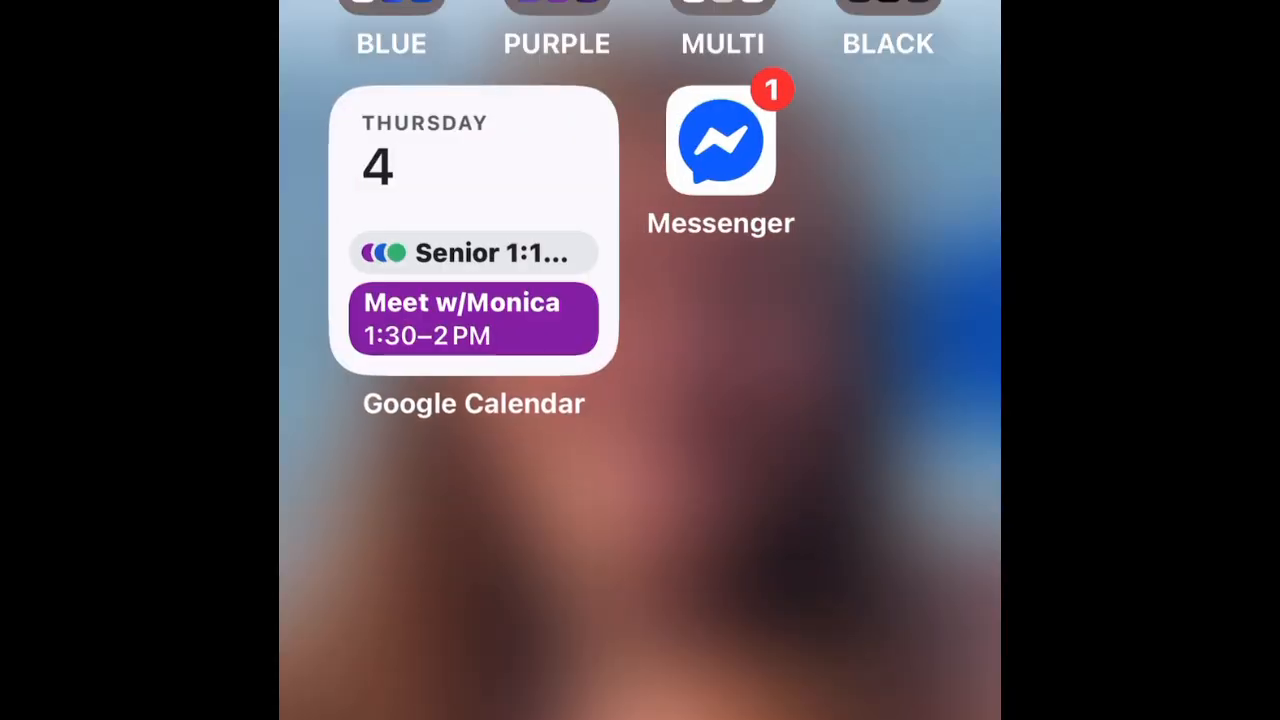
click(474, 230)
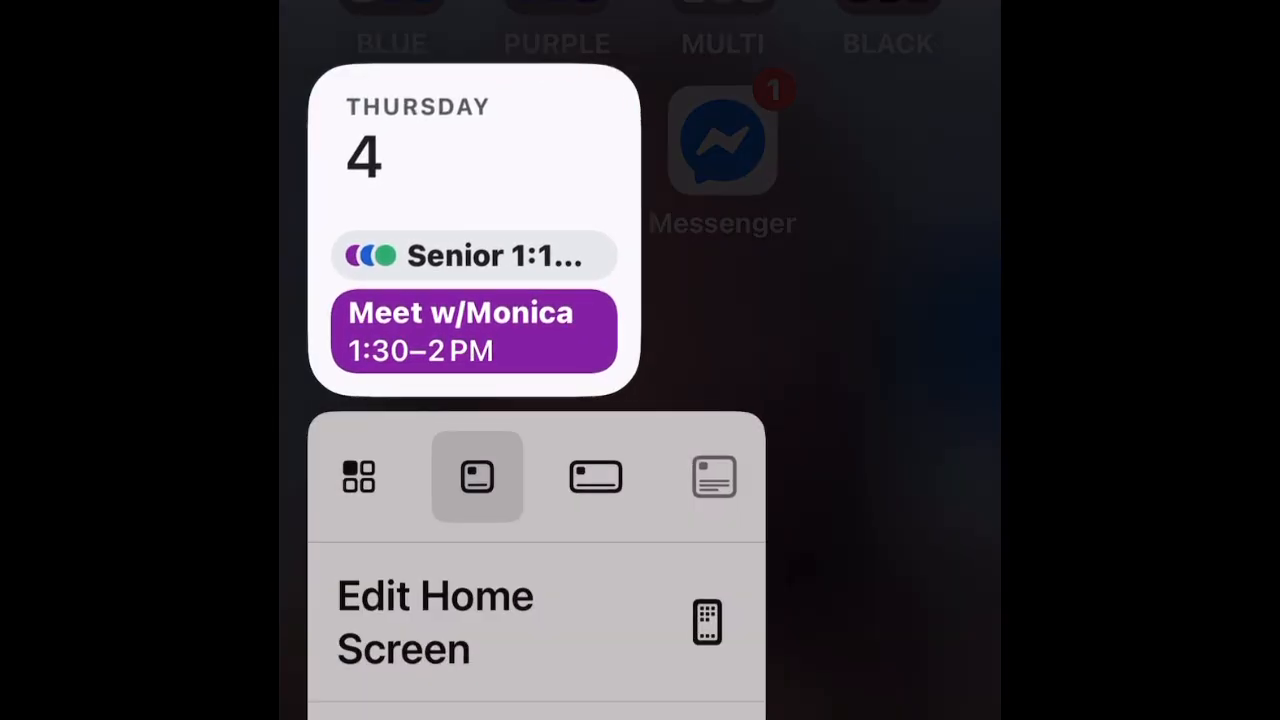
click(596, 477)
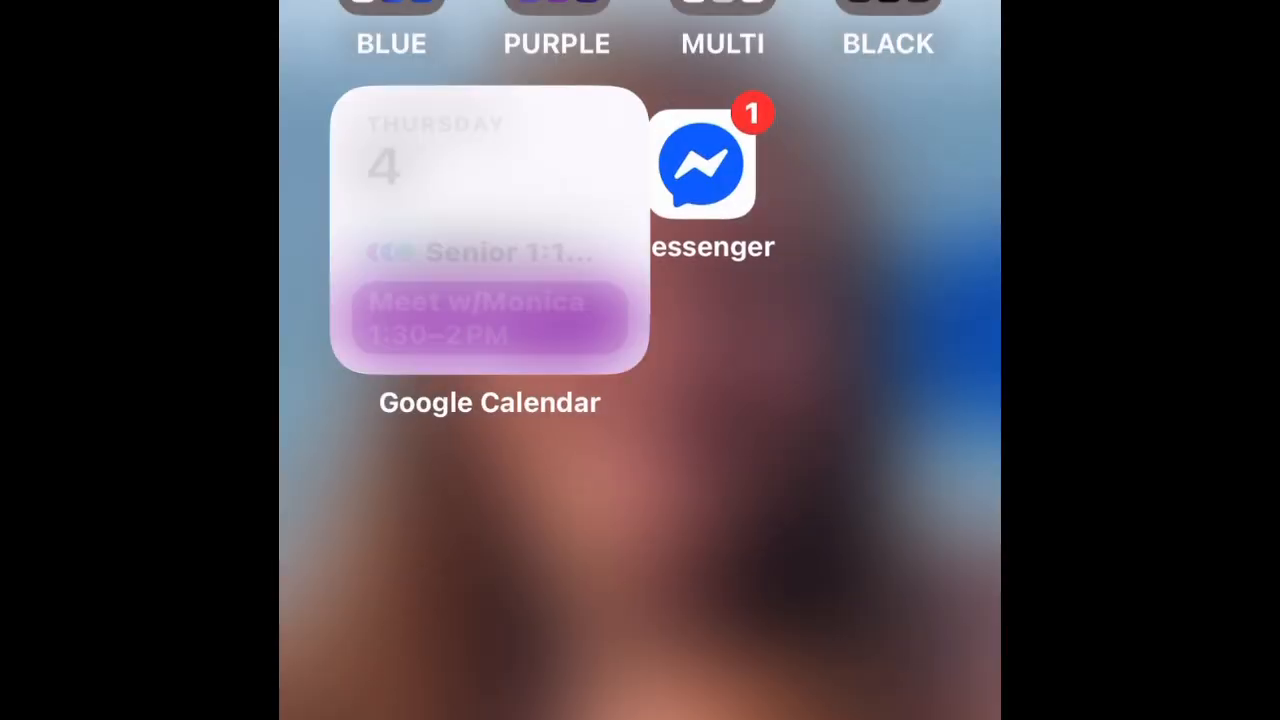
drag(715, 202, 634, 202)
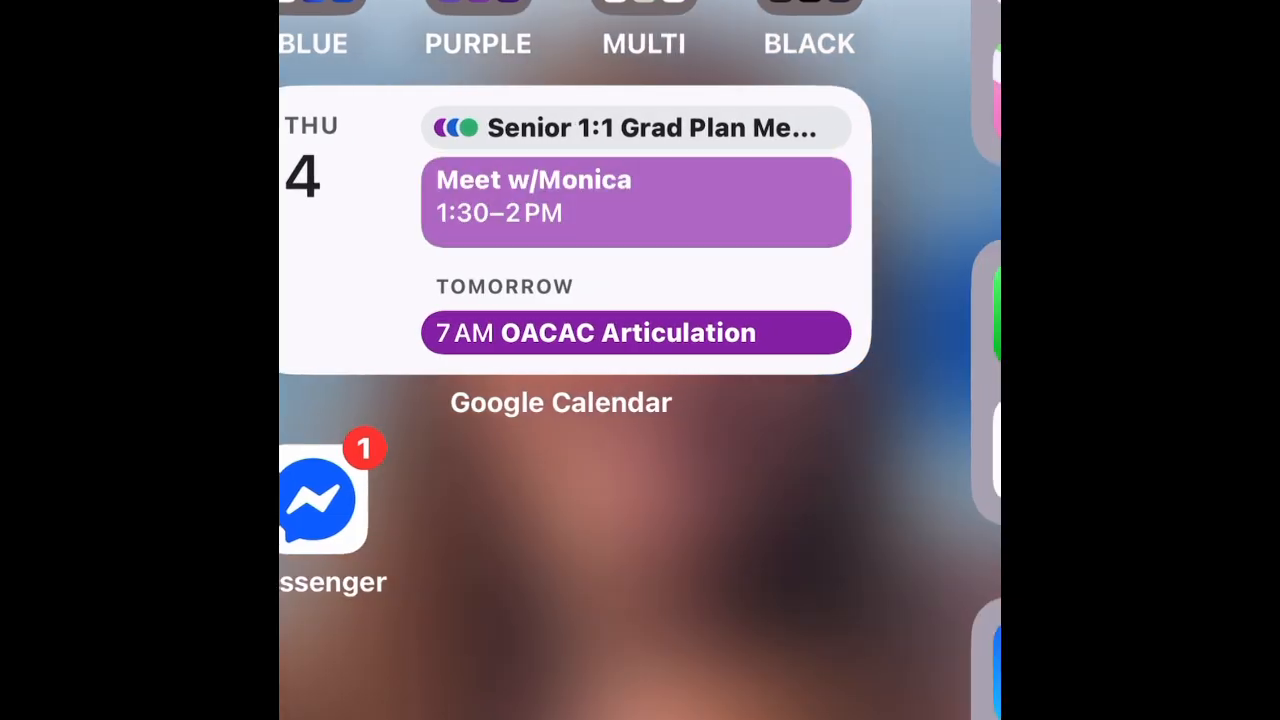
- Open Google Calendar from its widget, look through the schedule from September 4 onward, and return to the home screen
click(640, 230)
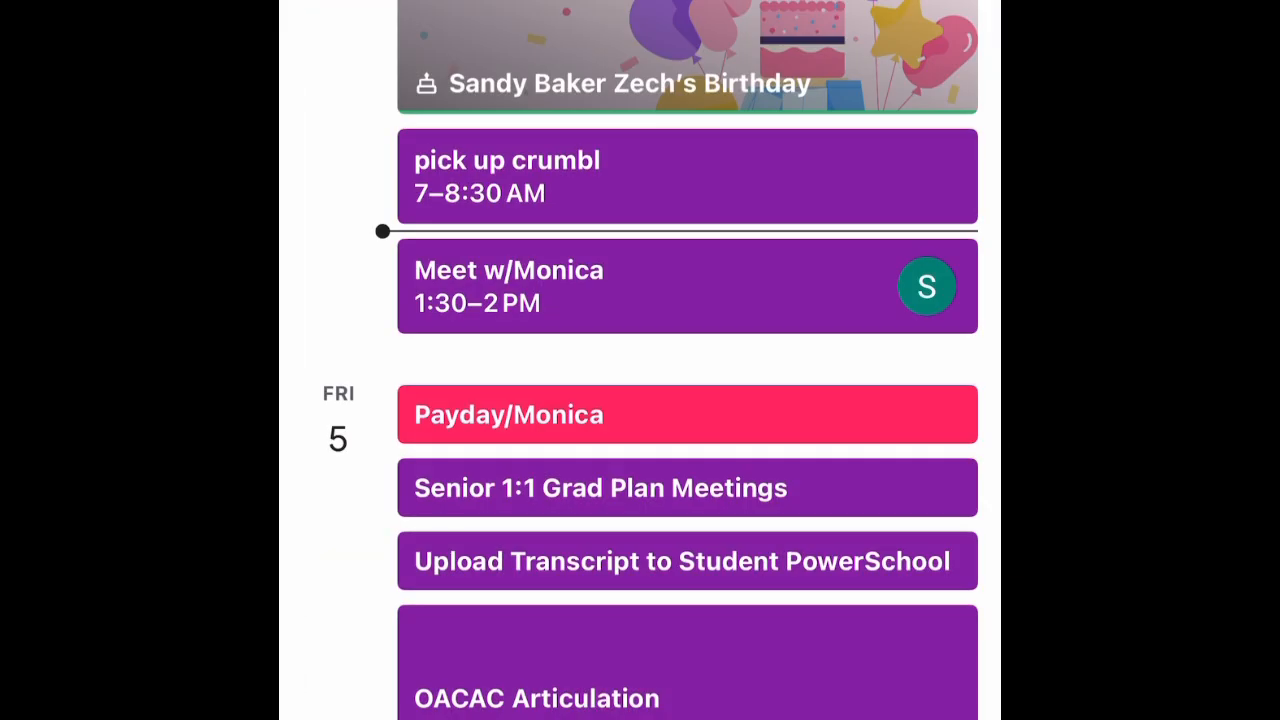
scroll(640, 400, down, 12)
scroll(688, 360, down, 20)
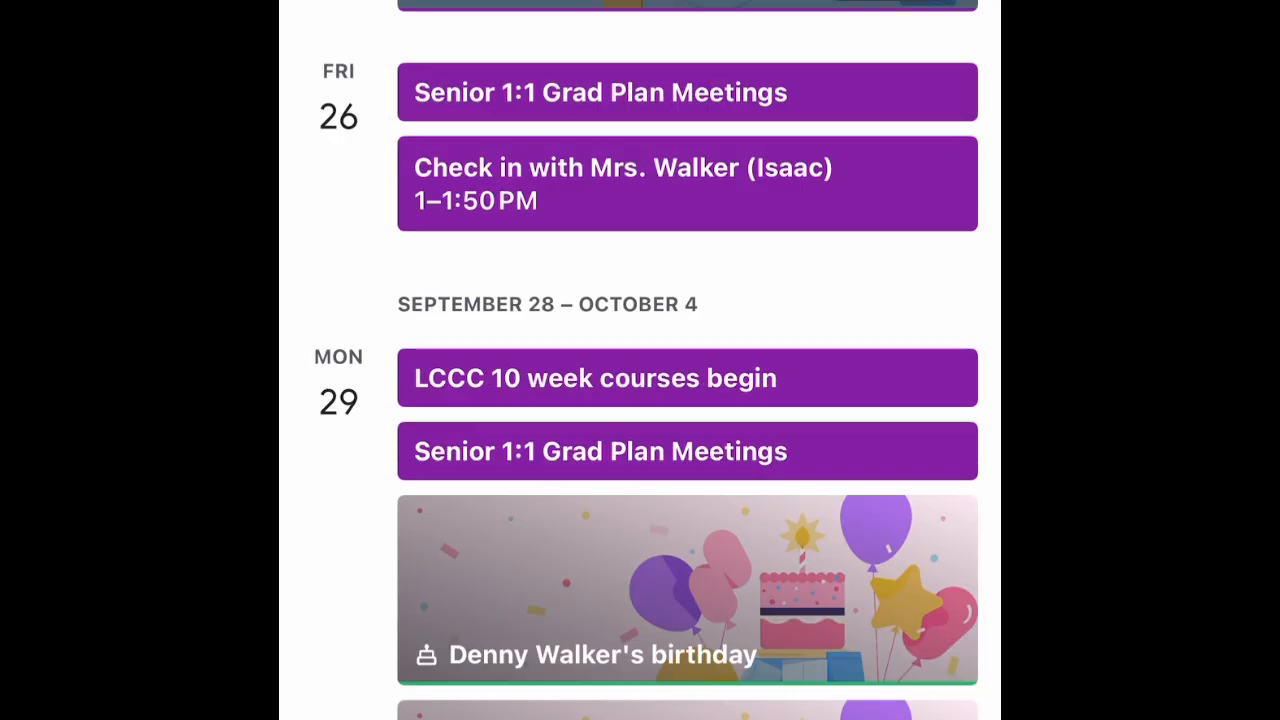
scroll(688, 360, down, 7)
drag(640, 712, 640, 250)
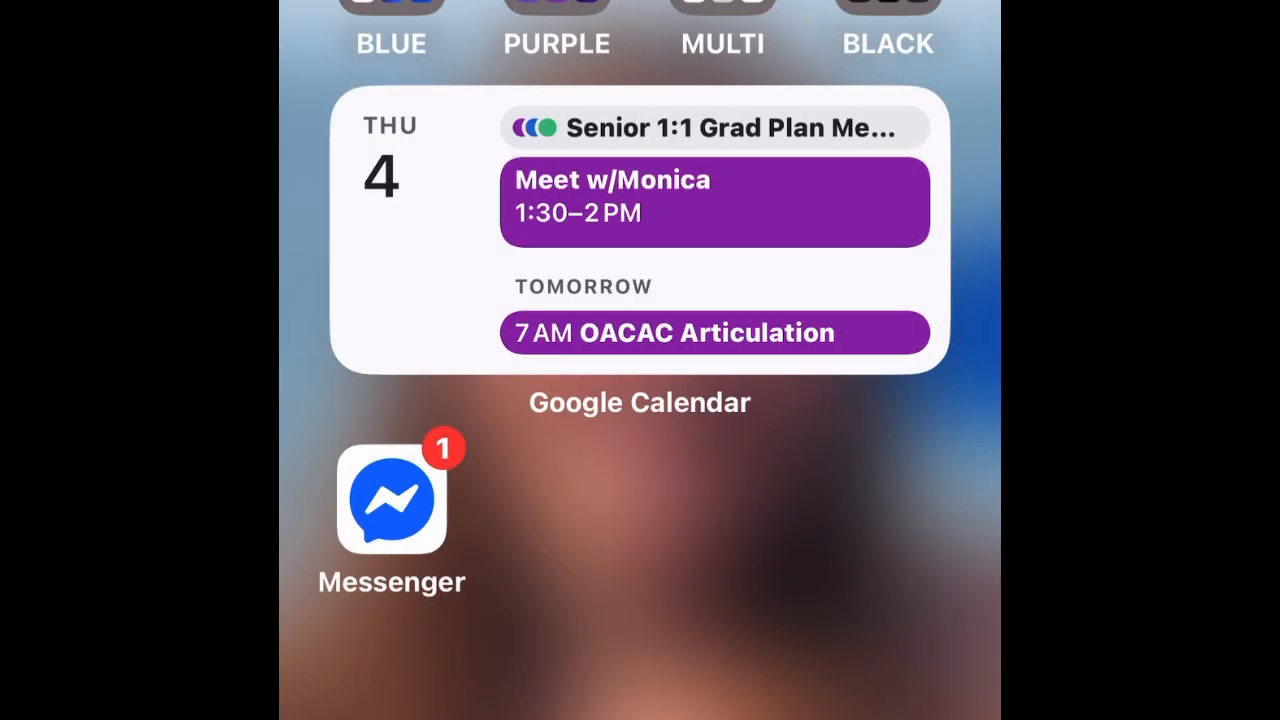
- Change the Google Calendar widget on the home screen back to a regular app icon
click(640, 230)
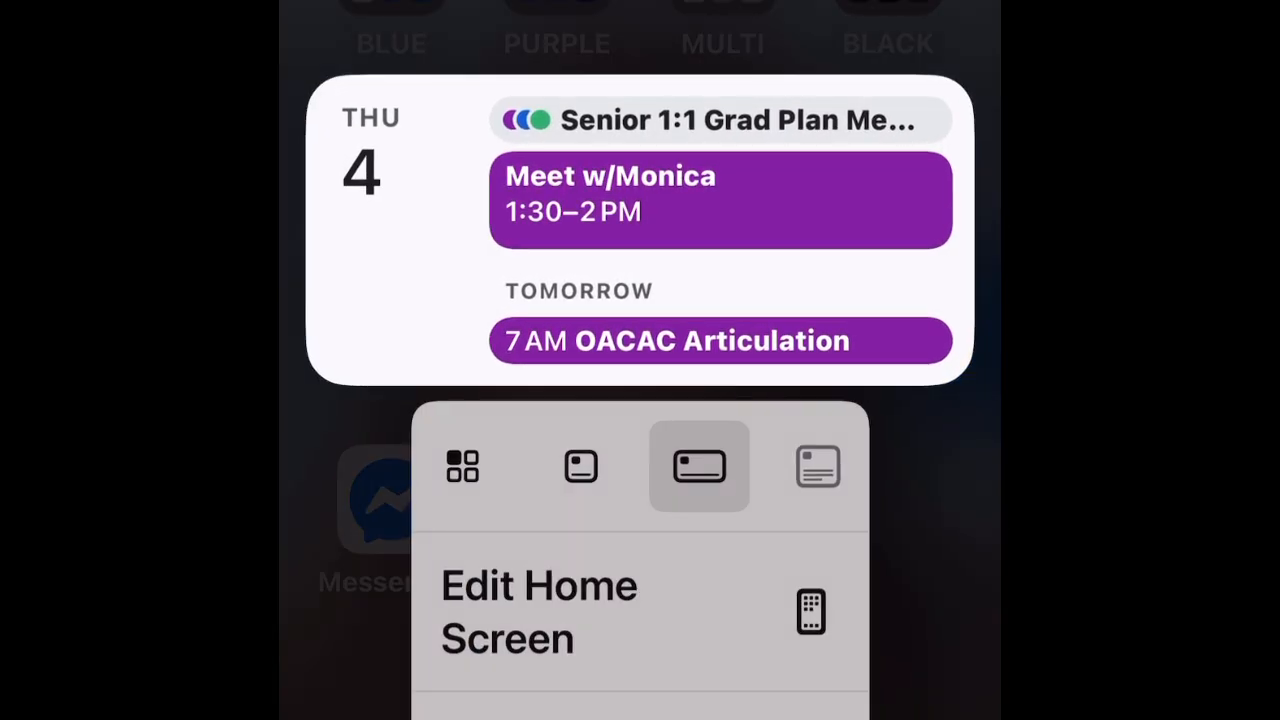
click(581, 466)
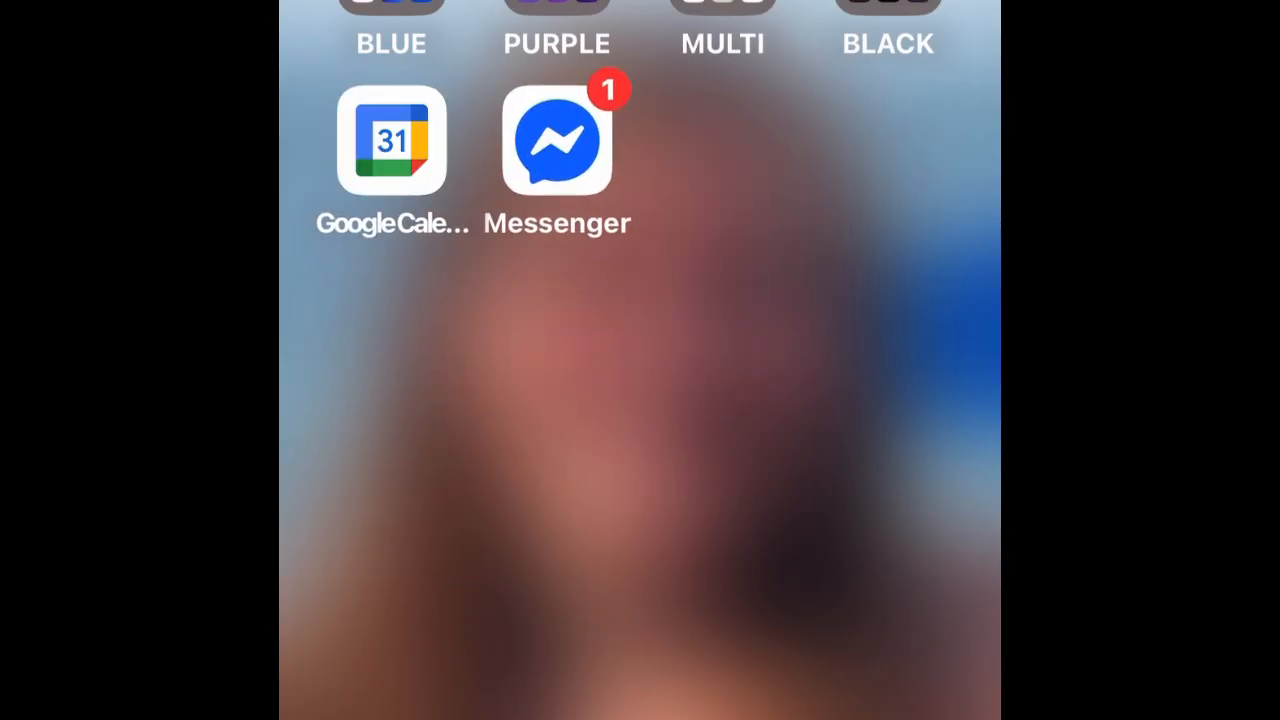